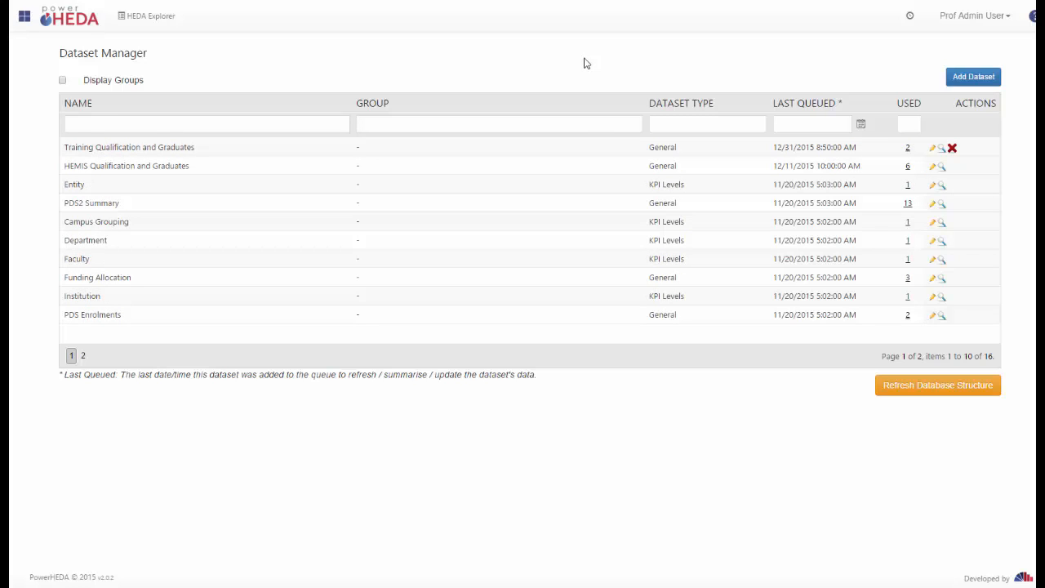
Open the Training Qualification and Graduates dataset and check its list of source databases.
left_click(931, 166)
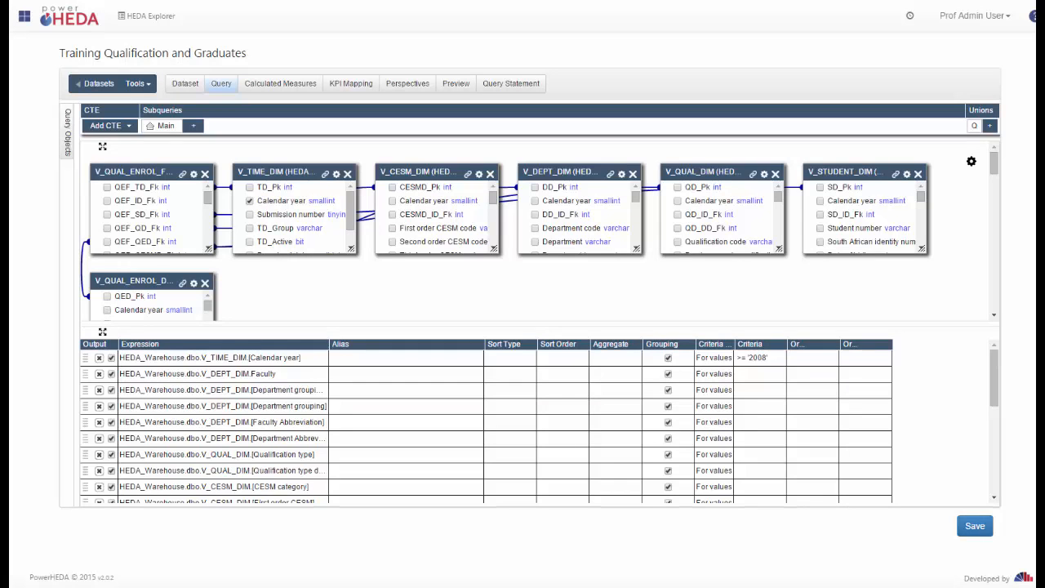
mouse_move(68, 150)
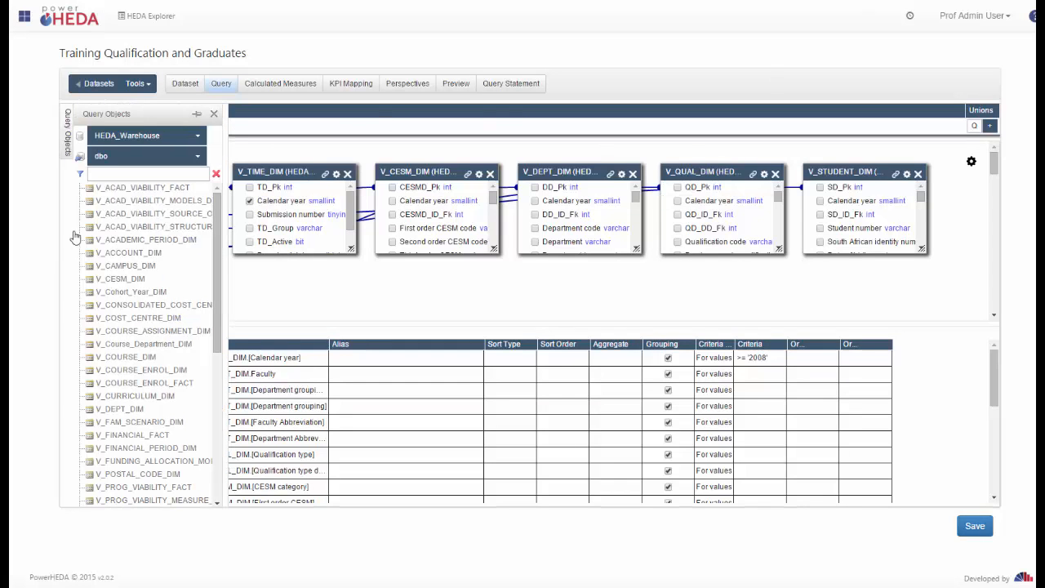
left_click(189, 137)
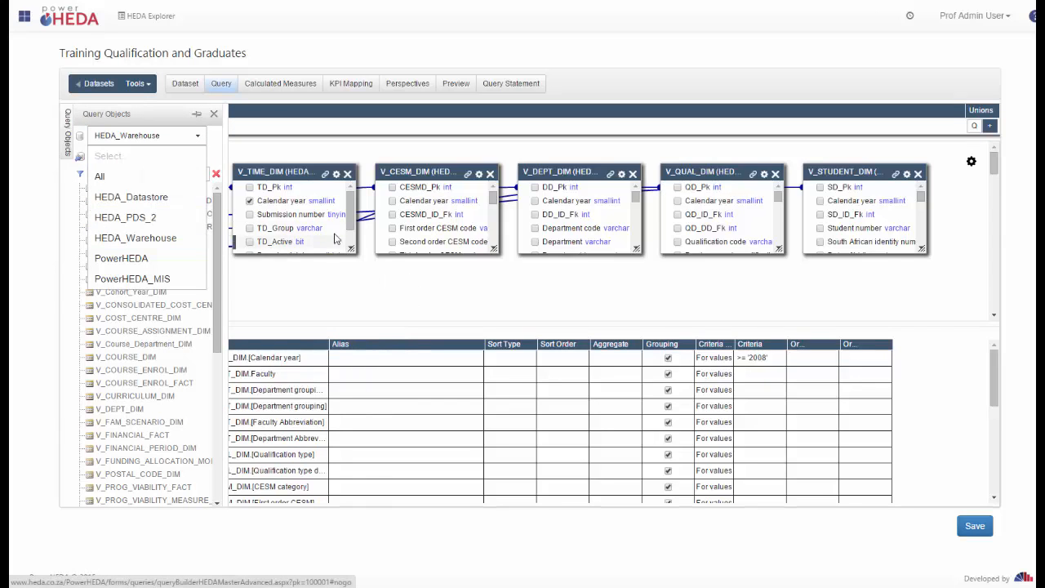
left_click(495, 226)
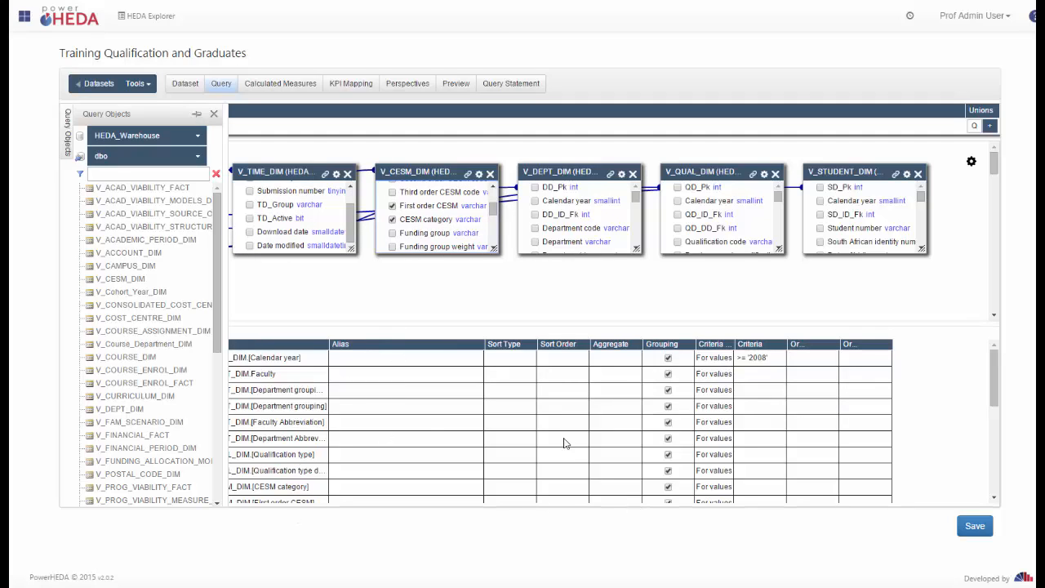
Review that dataset's calculated measures, general settings and Training Qualification and Graduates perspective.
left_click(284, 87)
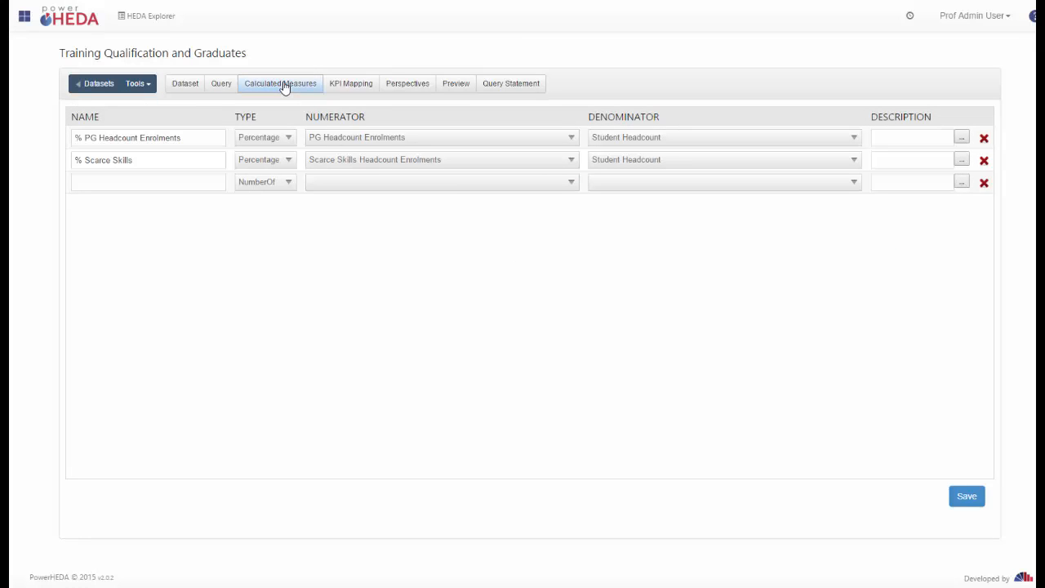
left_click(186, 83)
left_click(222, 85)
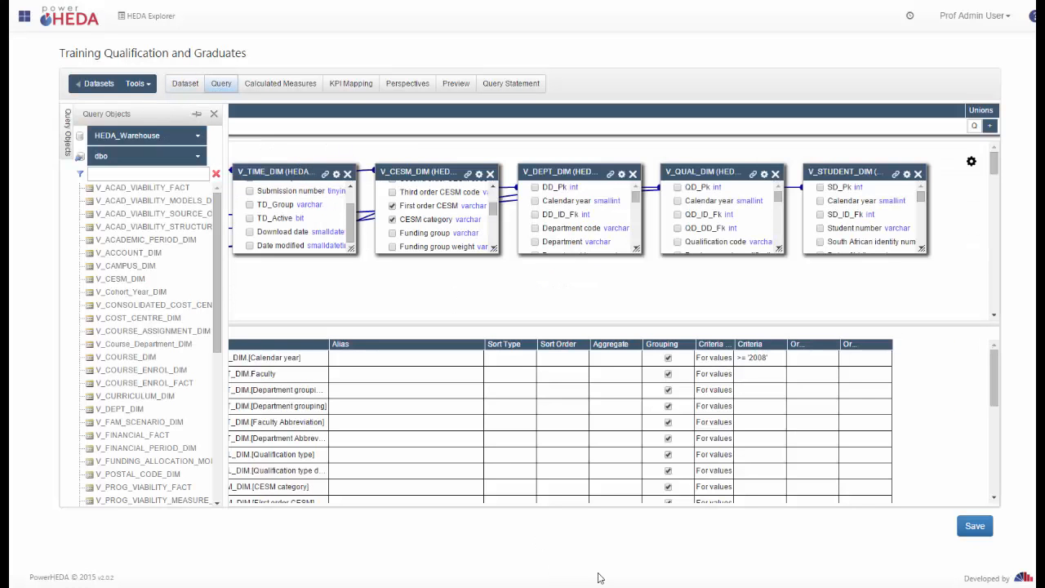
left_click(414, 88)
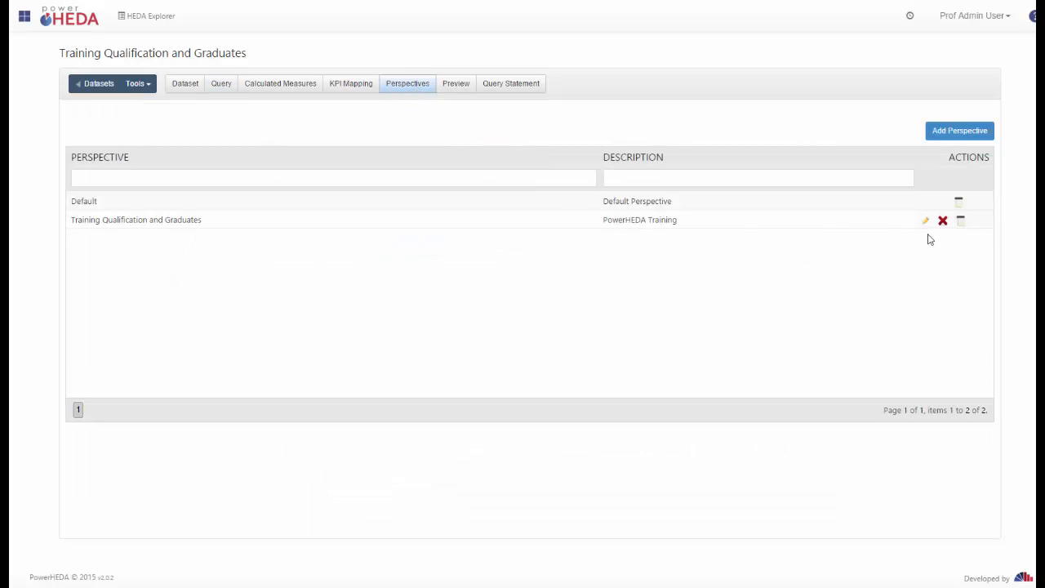
left_click(927, 224)
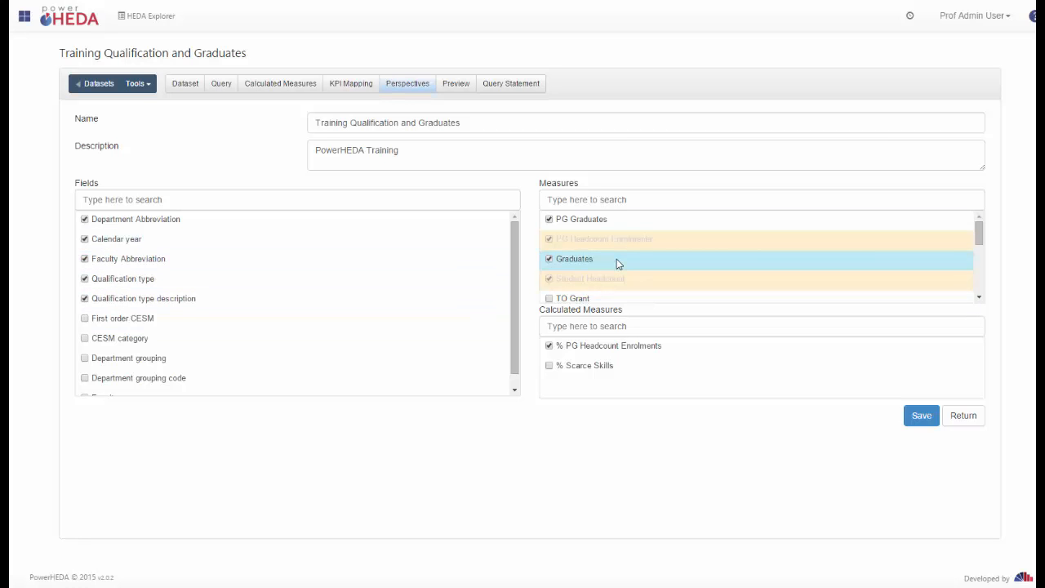
left_click(221, 85)
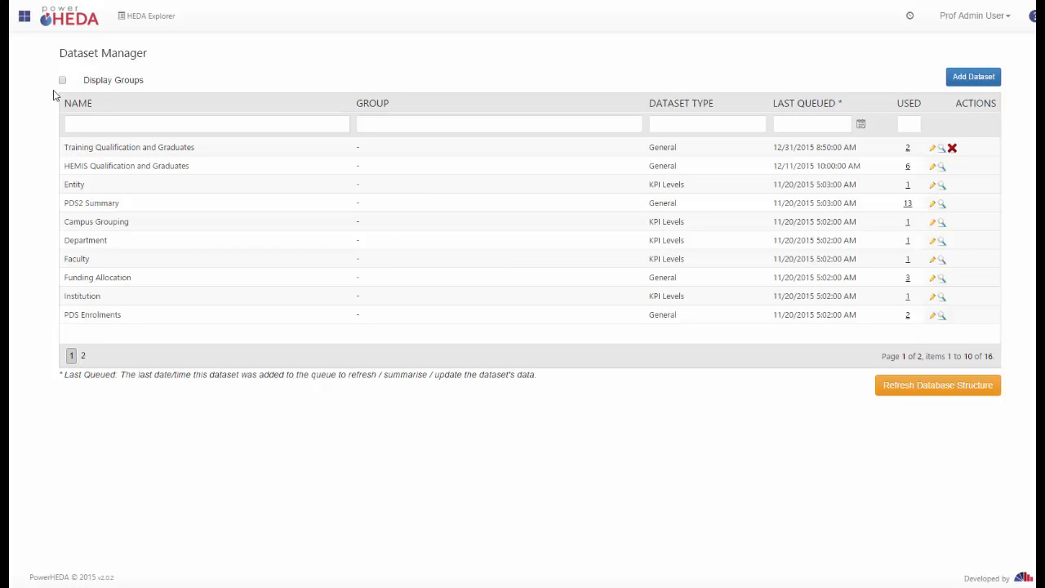
View the datasets grouped, then return to the Dataset Manager via the PowerHEDA tools overview.
left_click(63, 81)
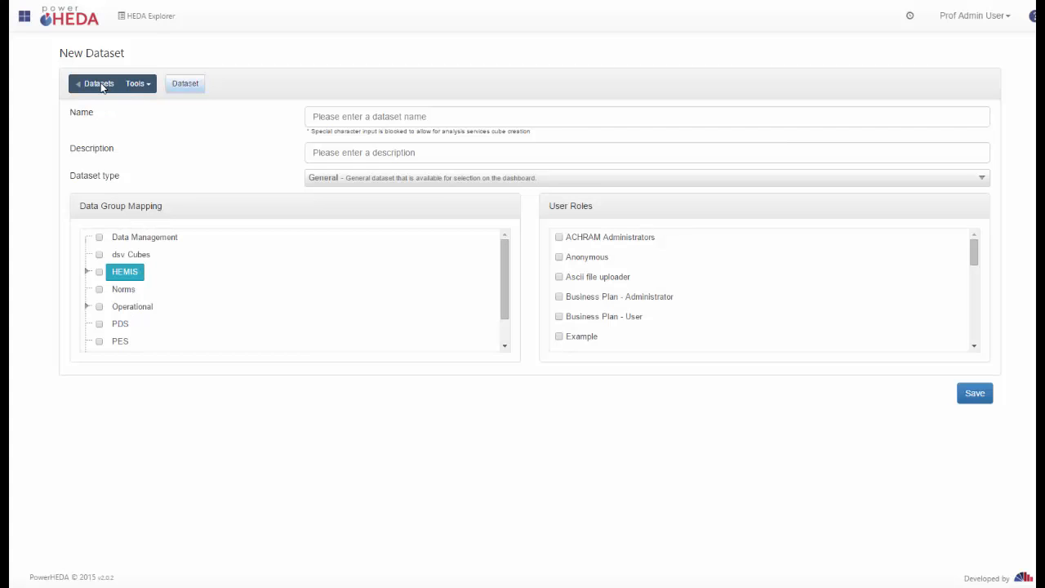
left_click(101, 87)
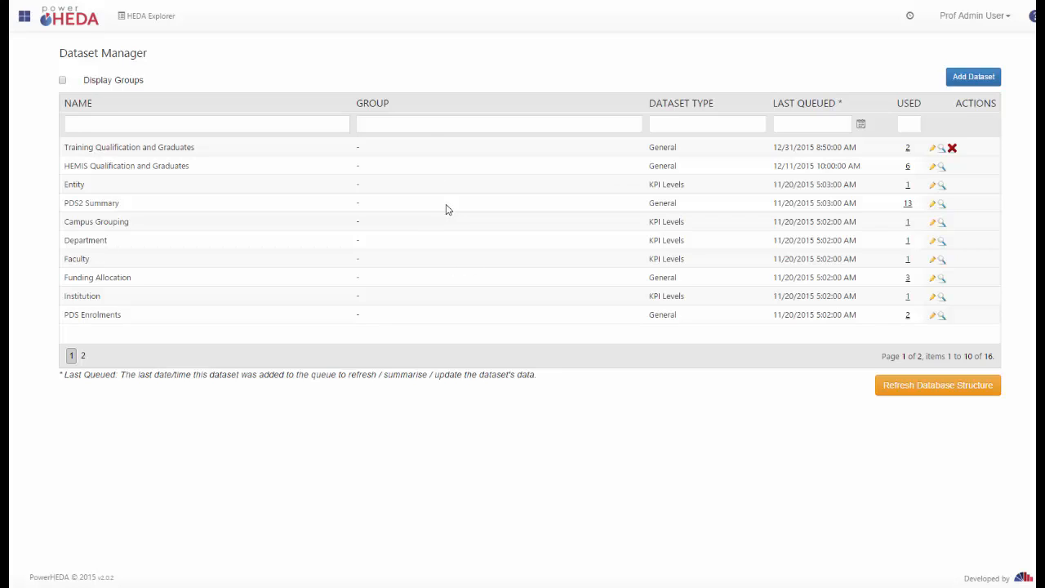
left_click(47, 22)
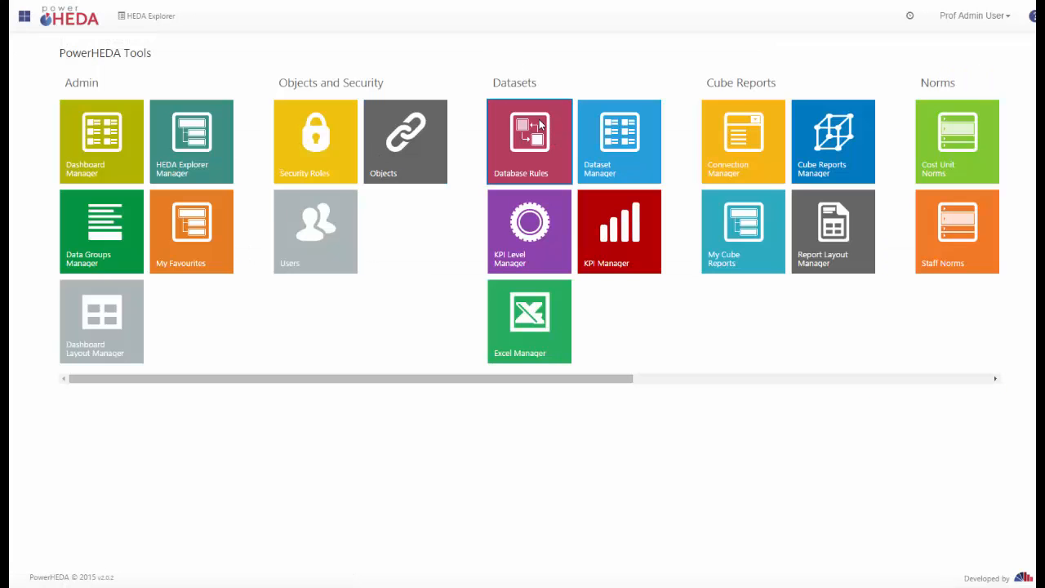
left_click(608, 139)
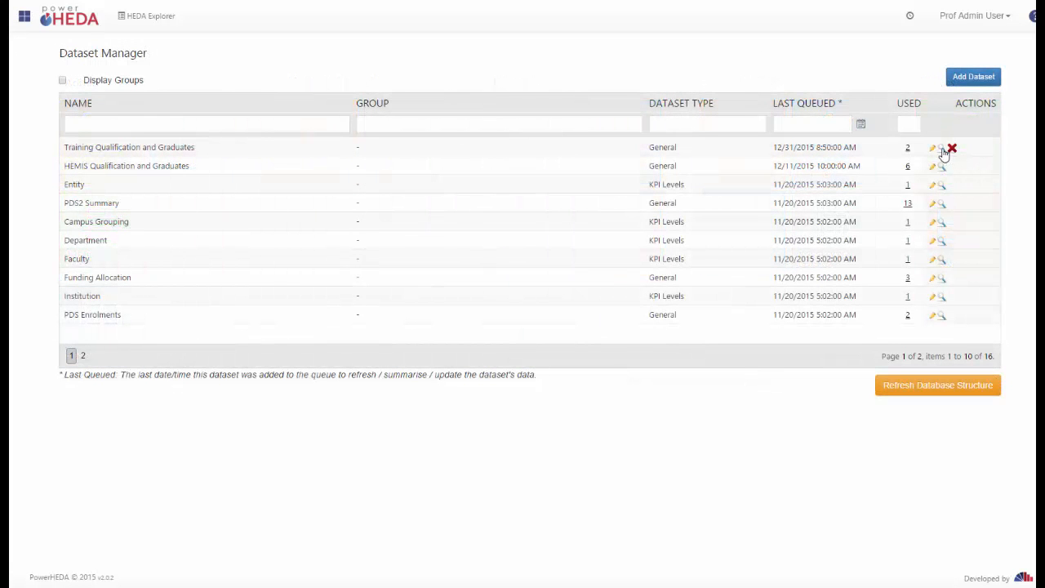
Preview and refresh the Training Qualification and Graduates data, then briefly reopen the dataset.
left_click(943, 150)
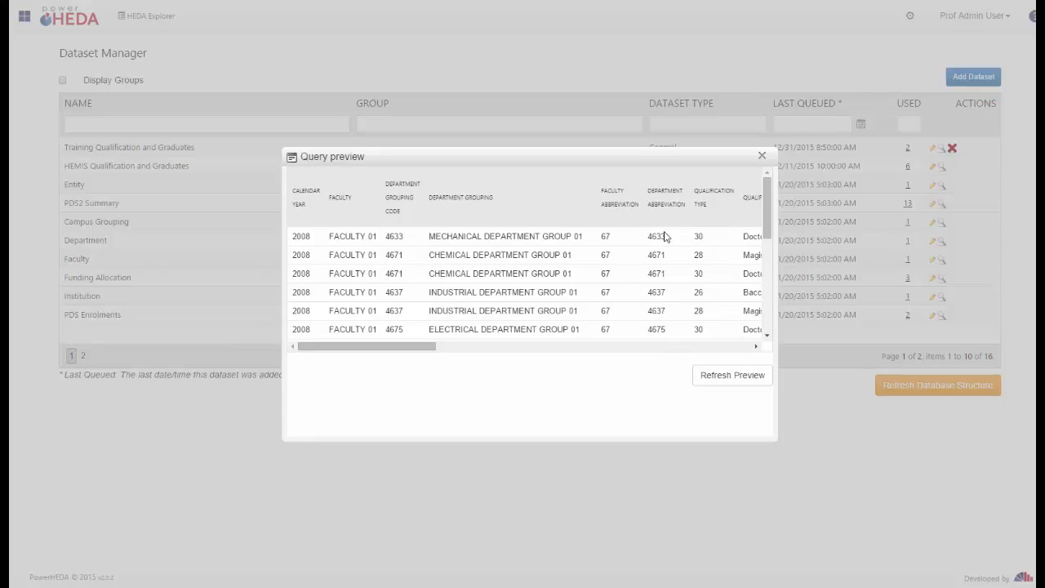
left_click(630, 349)
left_click(635, 349)
left_click(739, 385)
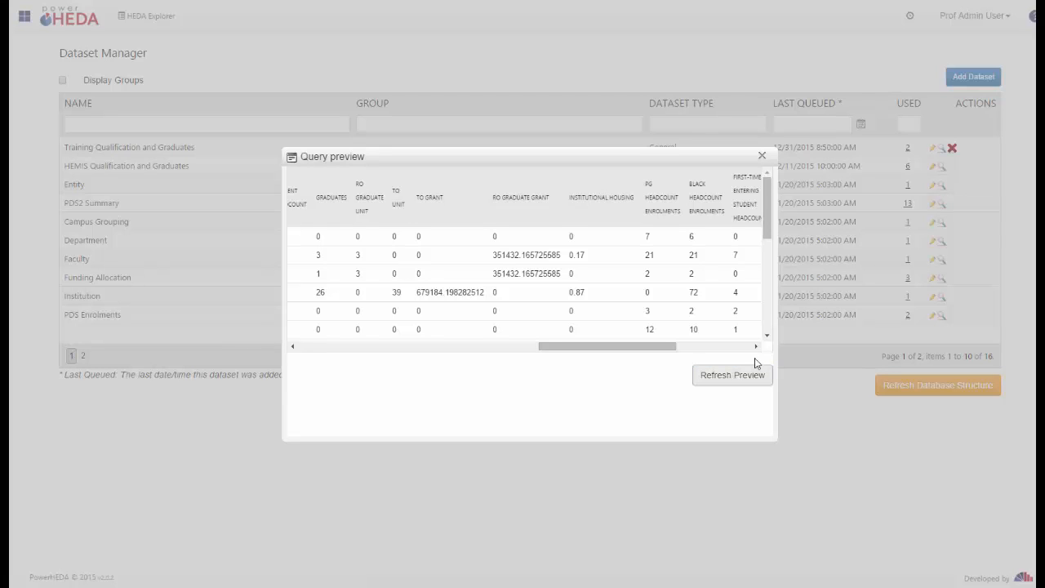
left_click(761, 156)
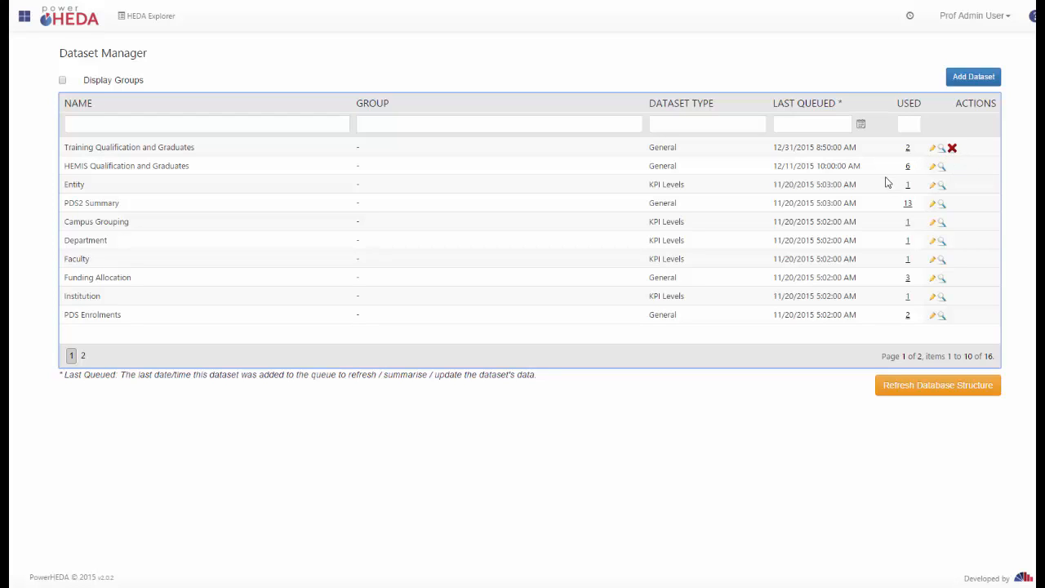
left_click(932, 153)
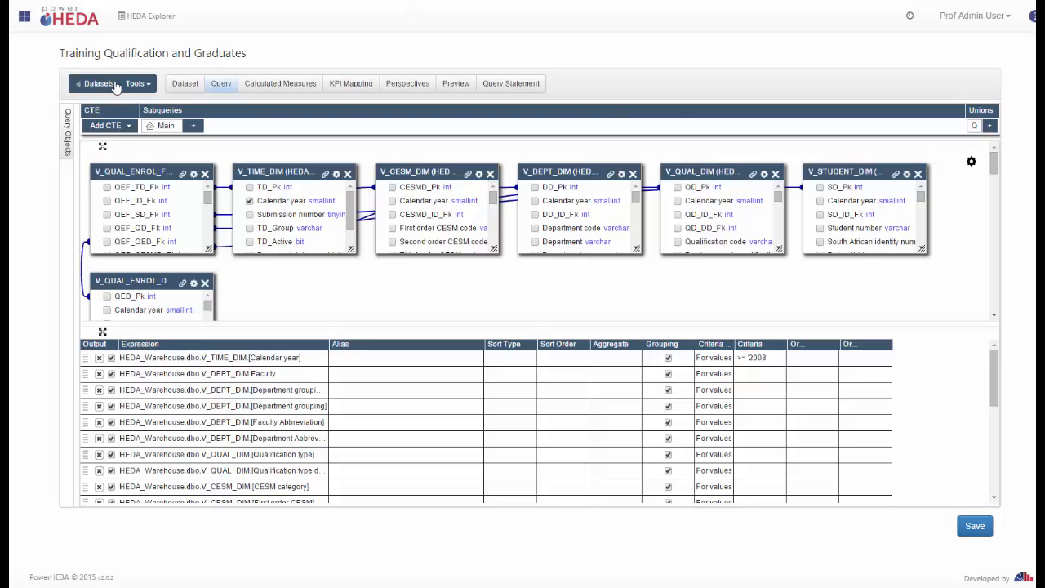
left_click(116, 86)
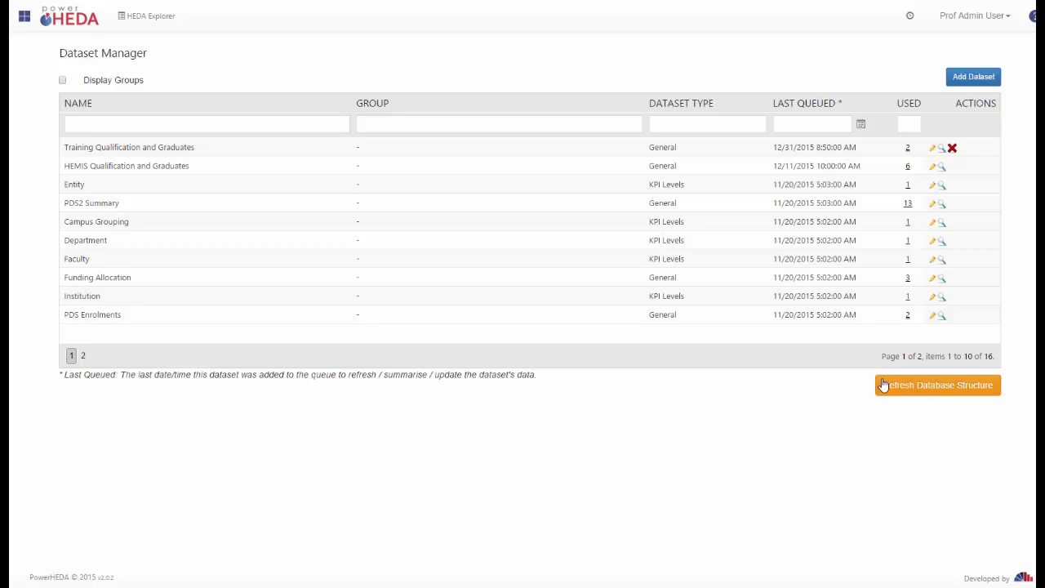
Add a new dataset named 'PowerHEDA Training' with the same text as its description.
left_click(965, 79)
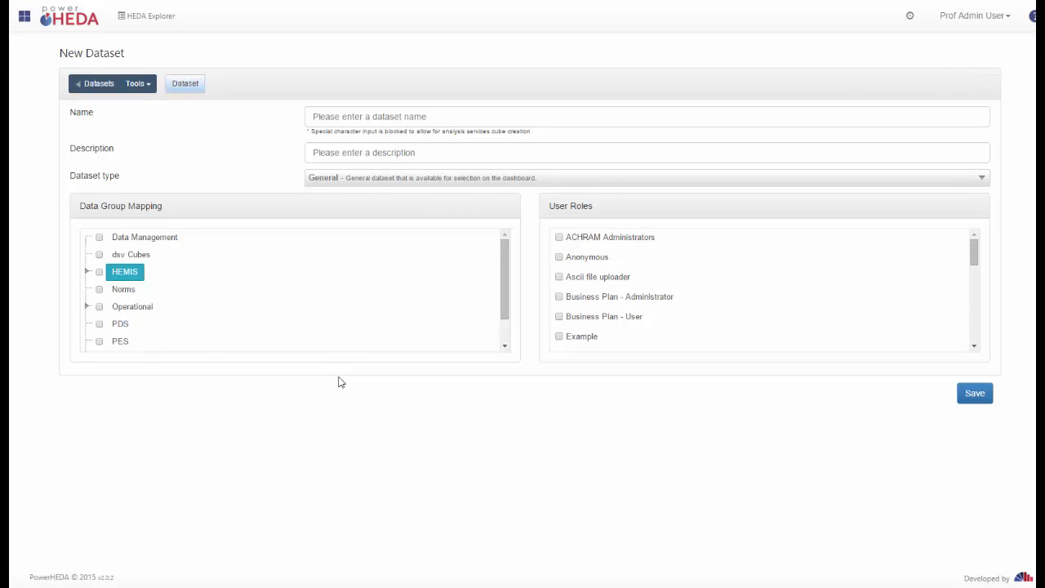
left_click(442, 116)
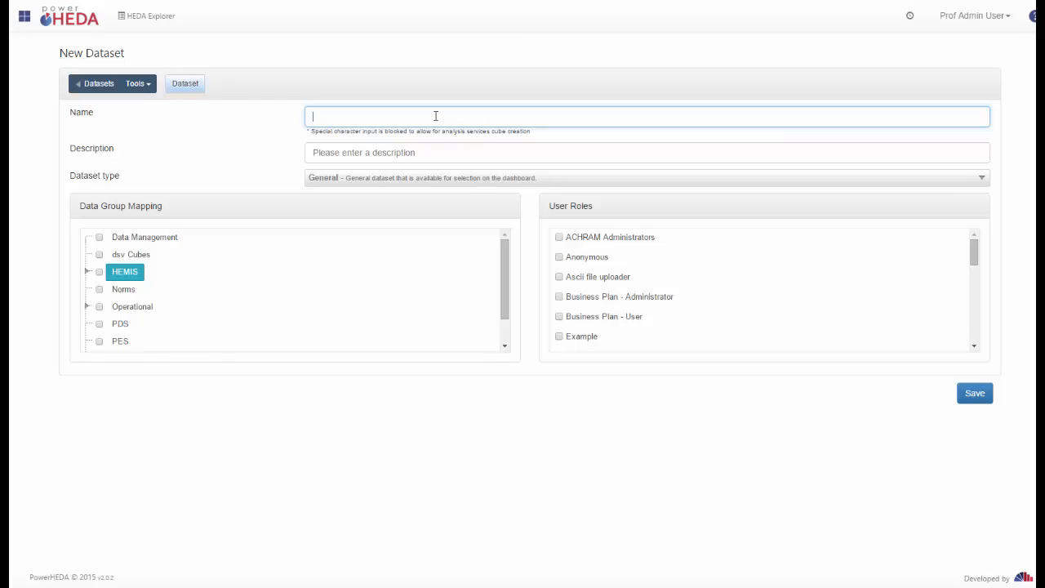
type("Power")
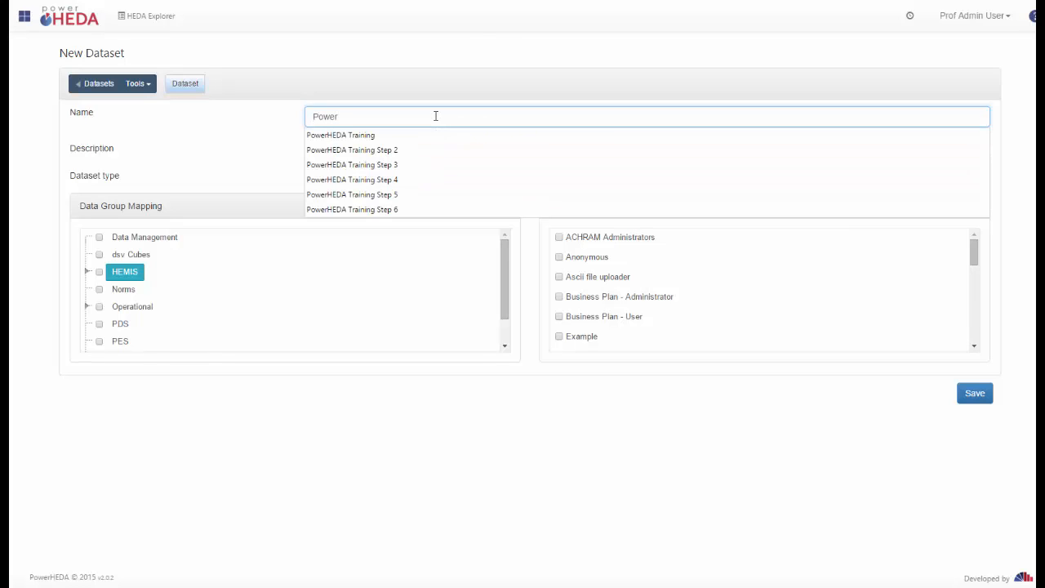
type("HEDA Training")
left_click(229, 129)
left_click_drag(415, 120, 295, 132)
key("ctrl+c")
left_click(387, 150)
key("ctrl+v")
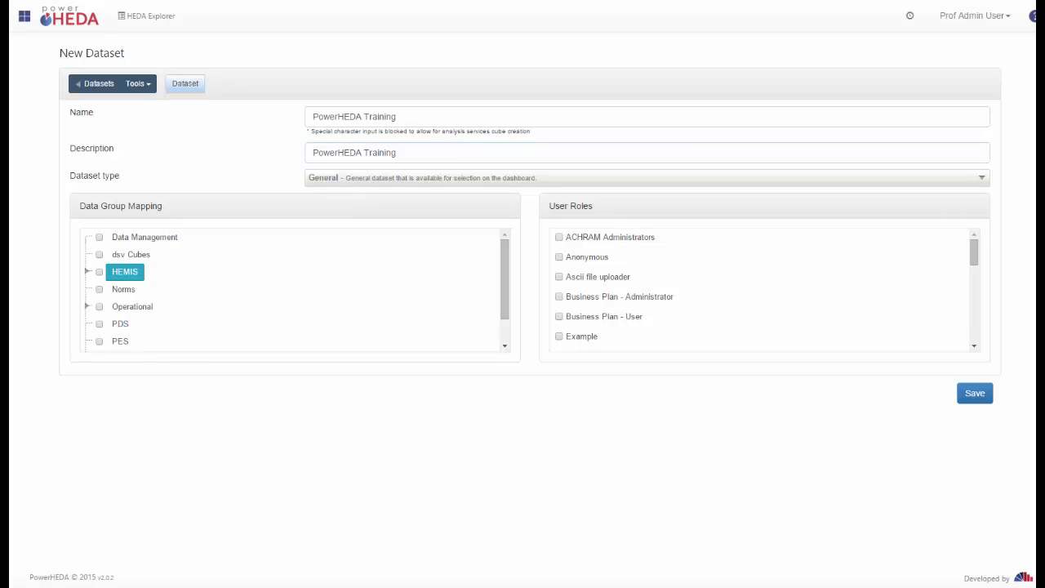
Keep the dataset type as General and save the new dataset.
left_click(977, 178)
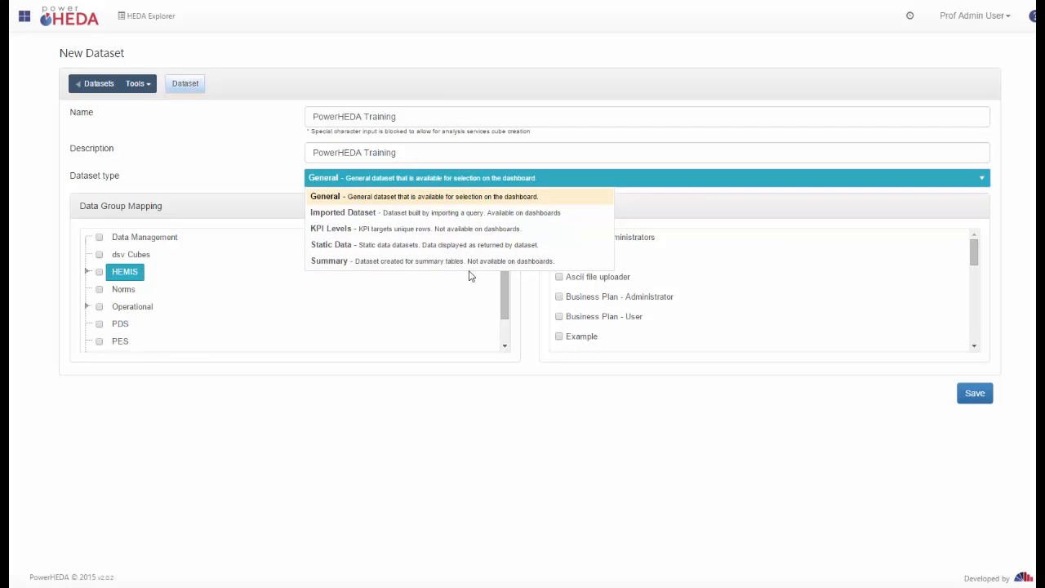
left_click(372, 197)
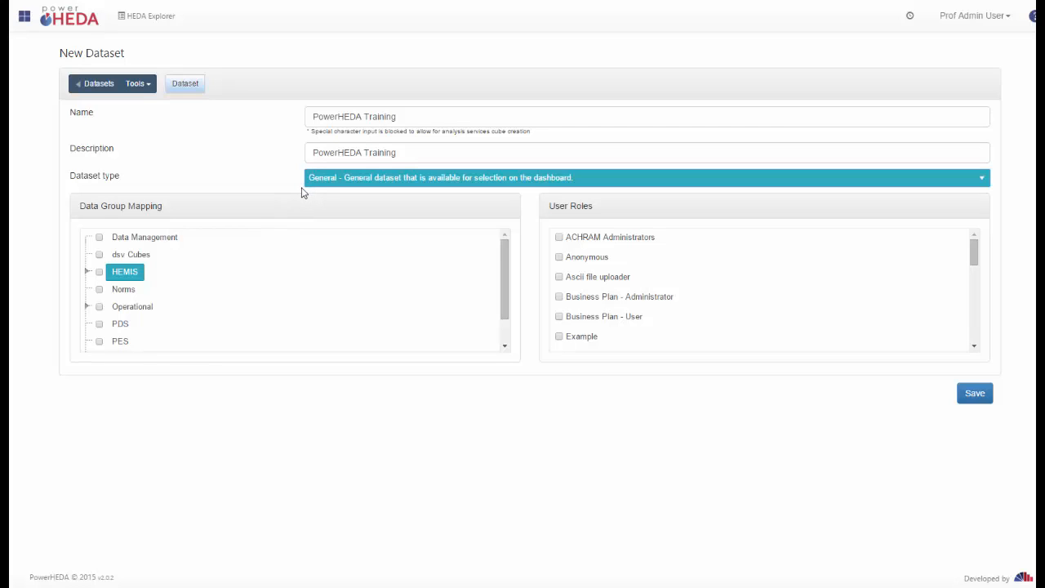
left_click(145, 236)
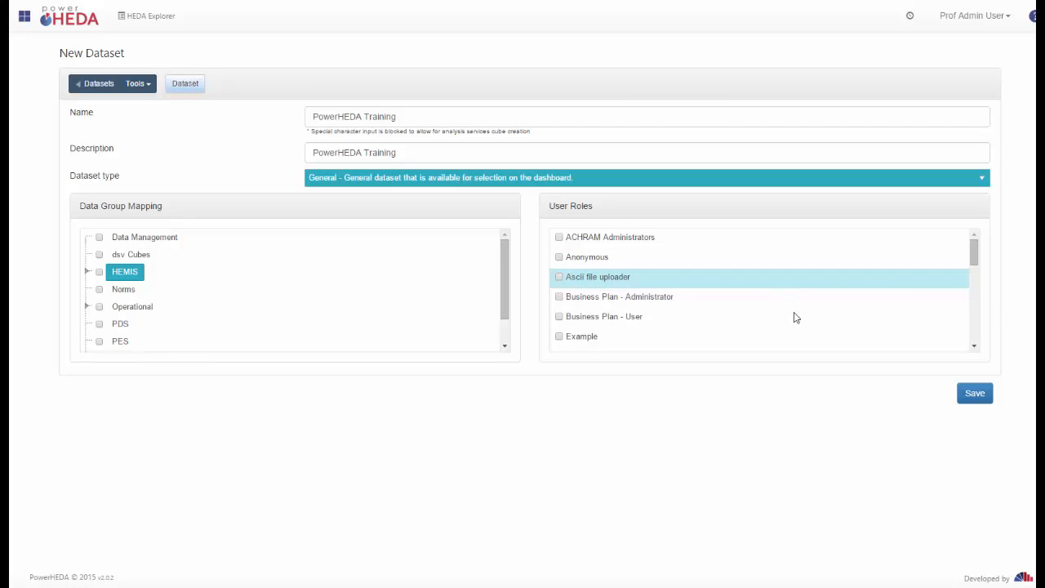
left_click(973, 303)
left_click(974, 308)
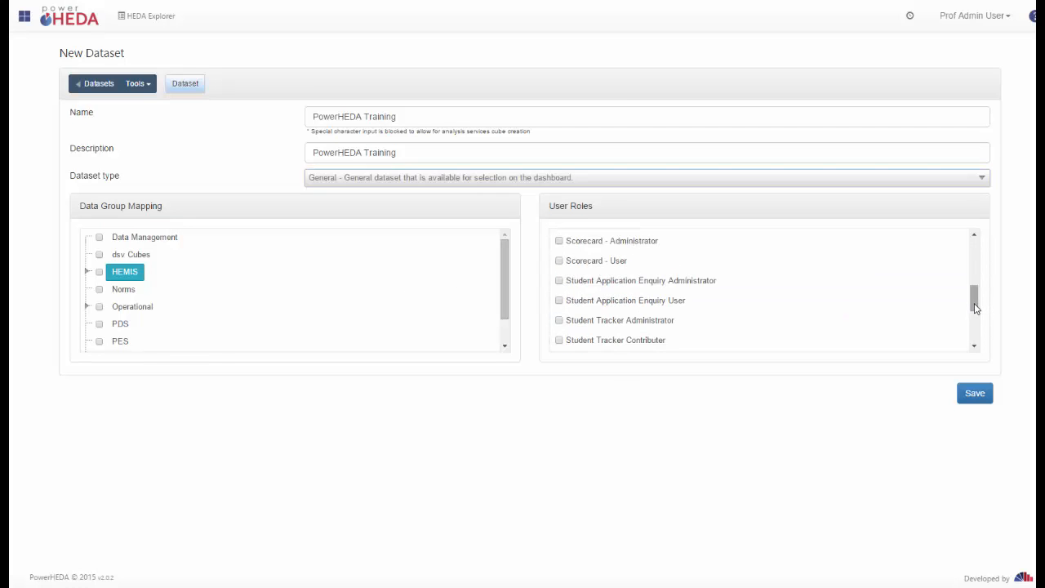
left_click_drag(974, 308, 971, 232)
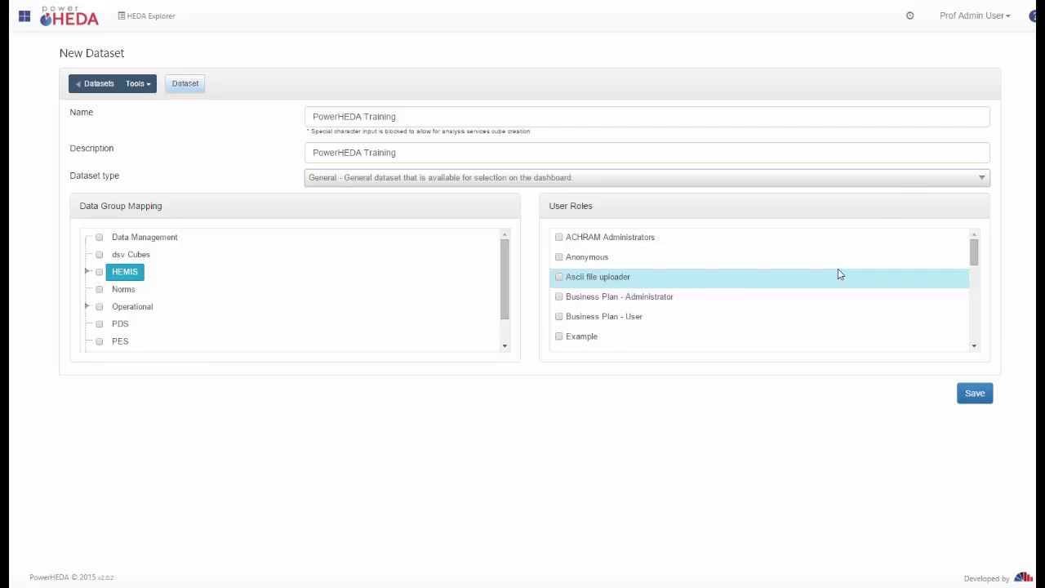
left_click(976, 394)
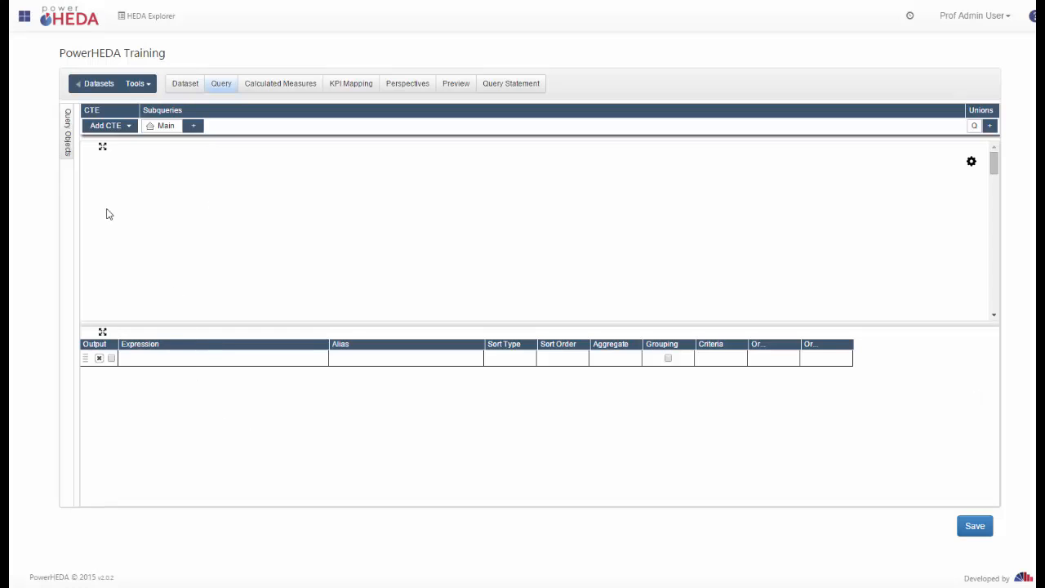
Keep HEDA_Warehouse as the source database, pin and unpin the query objects list, and open the tools list.
mouse_move(65, 144)
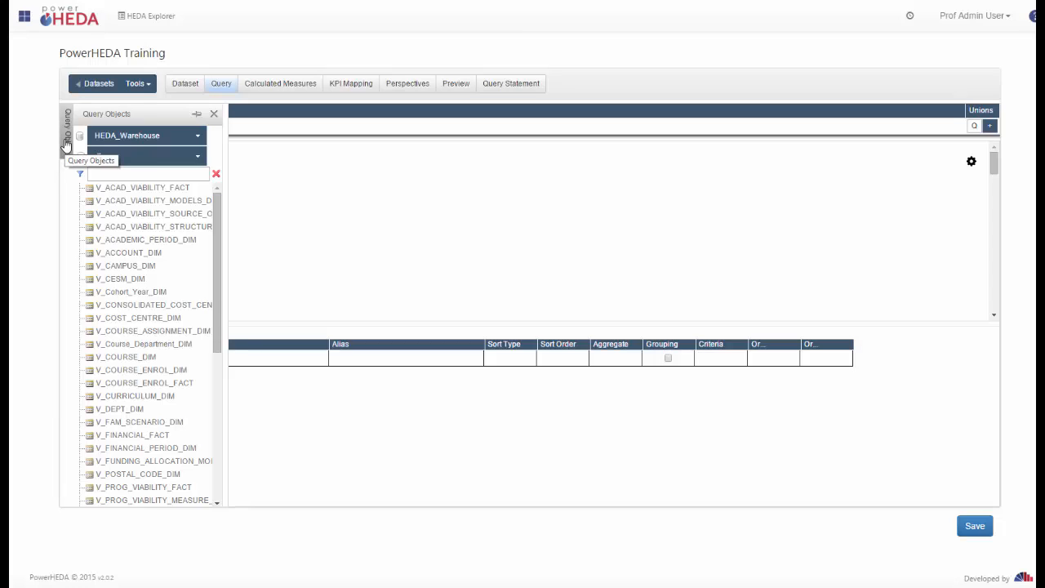
left_click(196, 137)
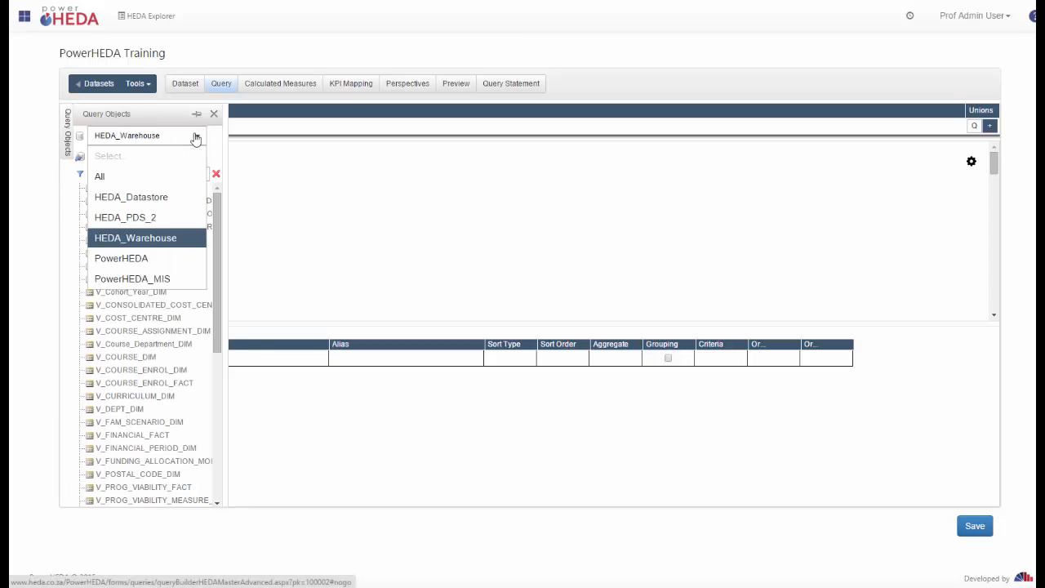
left_click(196, 137)
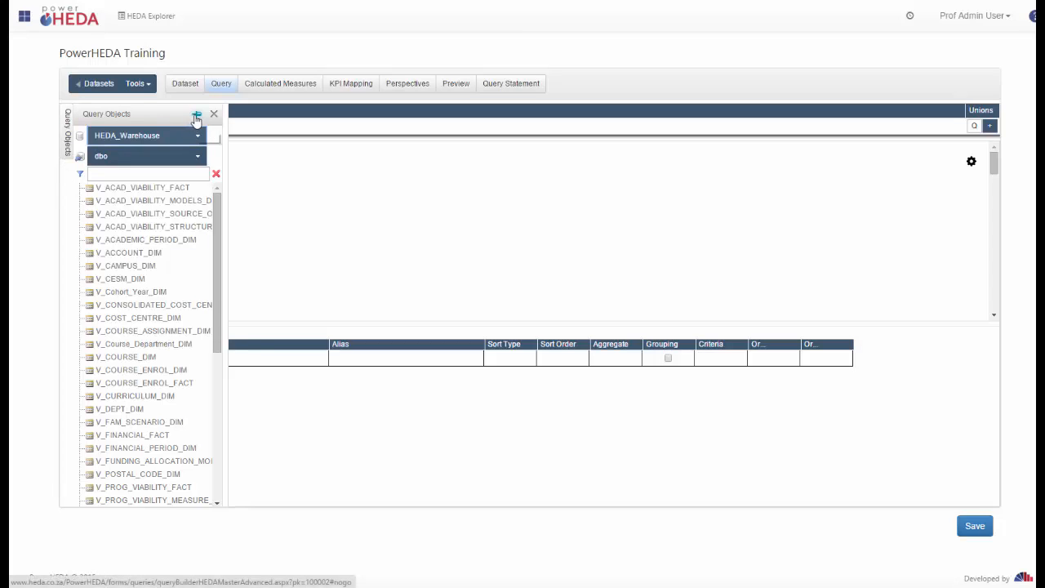
left_click(196, 115)
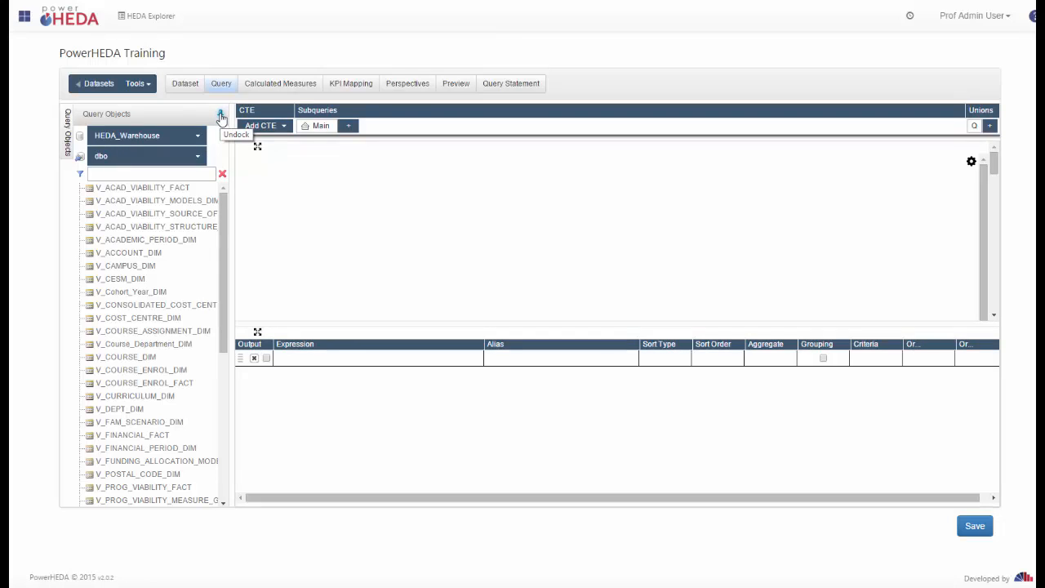
left_click(220, 118)
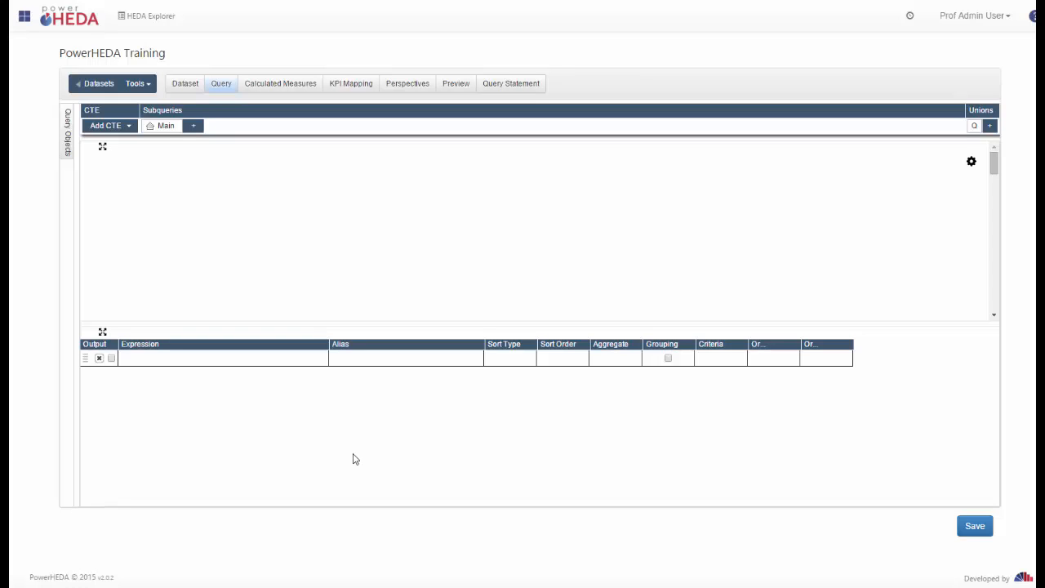
left_click(149, 87)
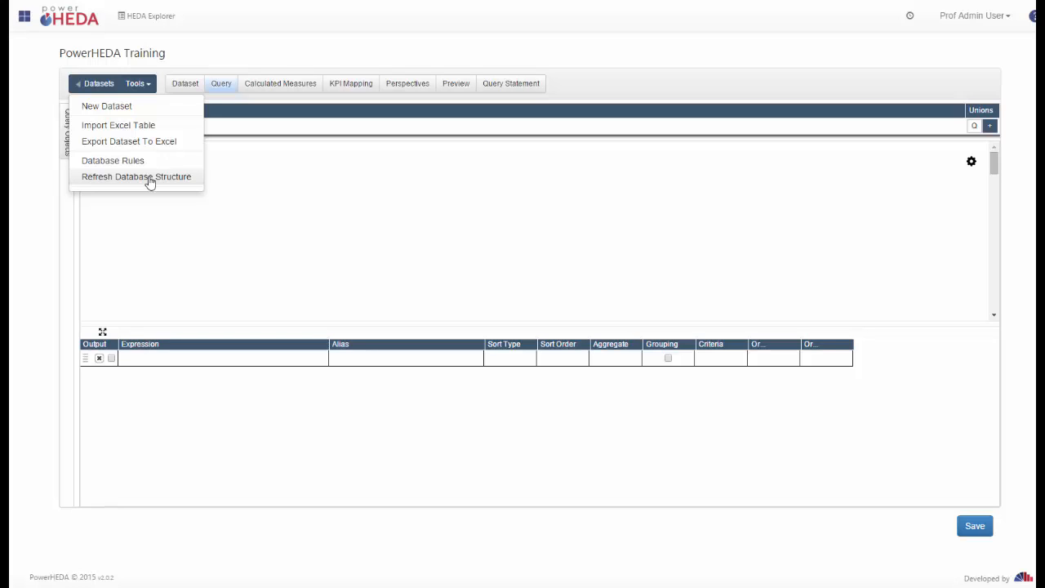
Dismiss the tools list unused and slide out the HEDA_Warehouse query objects panel.
left_click(150, 181)
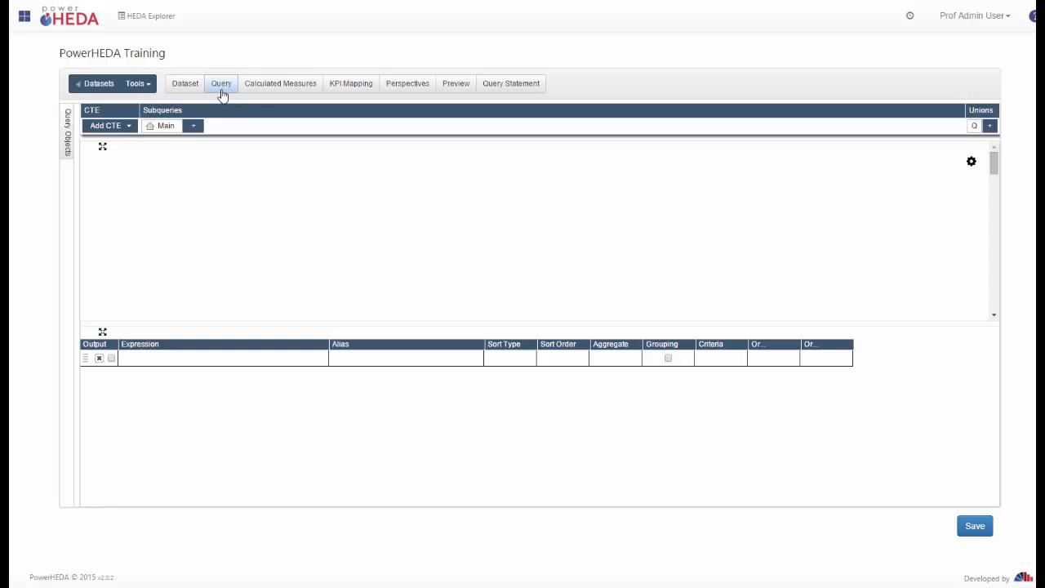
left_click(70, 144)
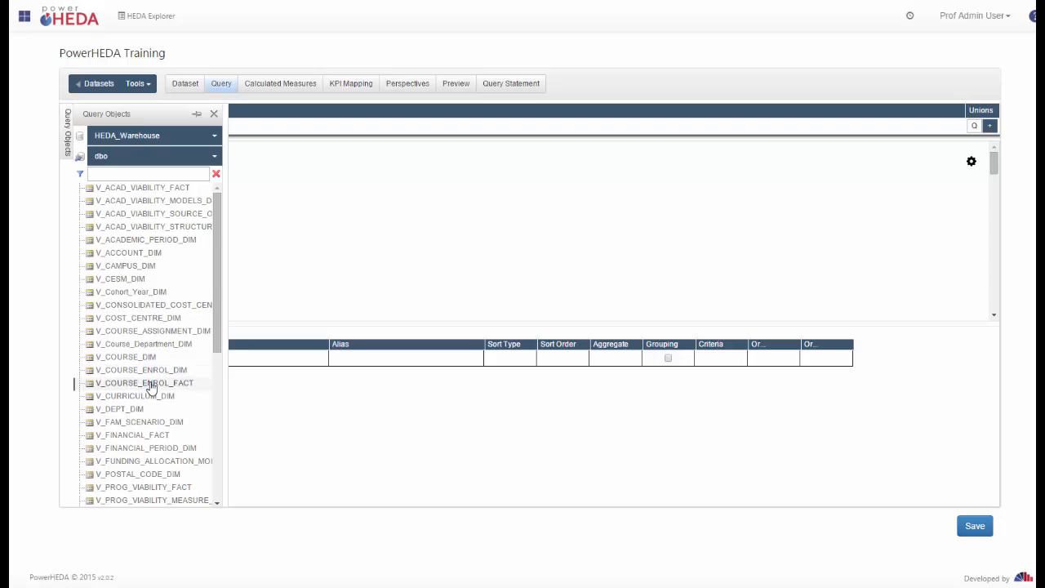
Place V_COURSE_ENROL_FACT and V_COURSE_DIM side by side on the query canvas.
left_click_drag(152, 384, 397, 174)
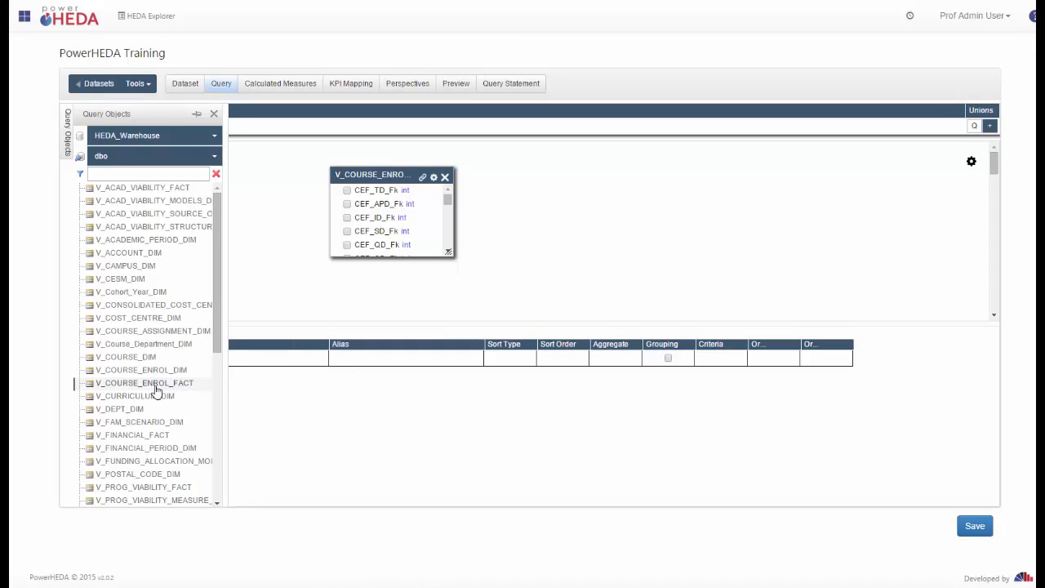
left_click(123, 359)
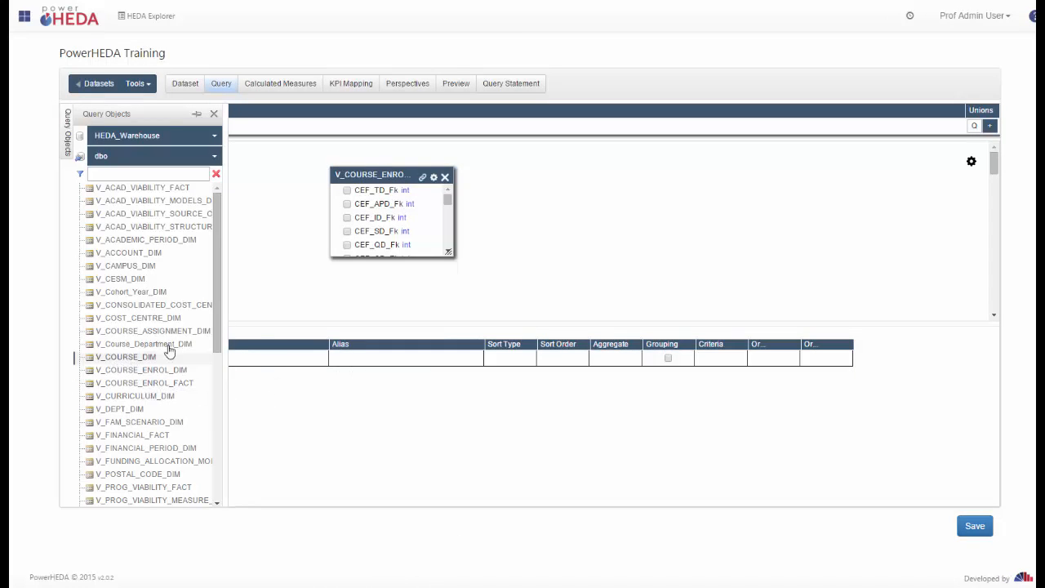
left_click_drag(576, 179, 548, 179)
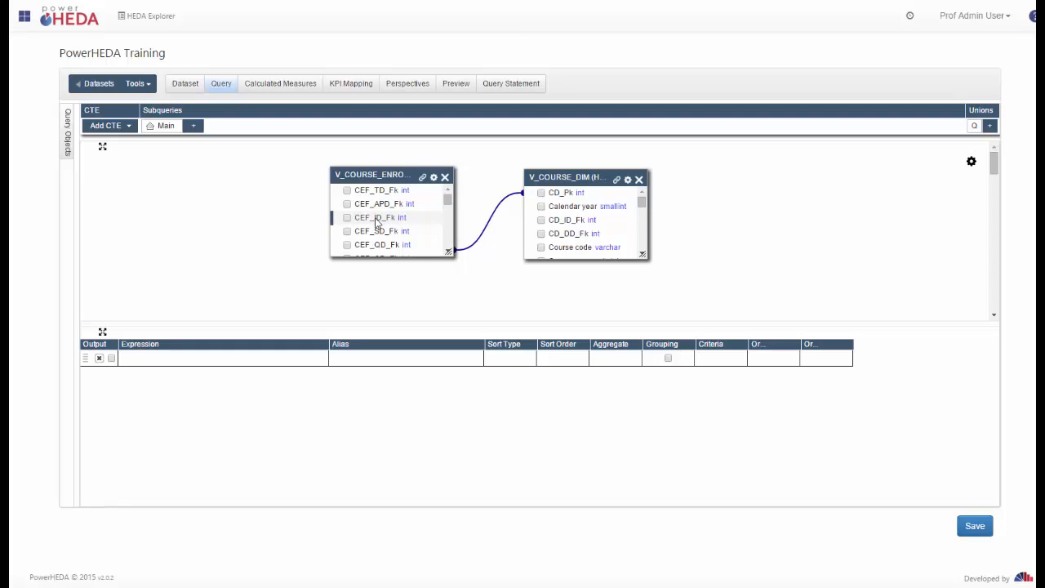
Join CEF_ID_Fk to CD_ID_Fk, delete the extra join, and keep all enrolment fact rows.
left_click_drag(376, 227, 378, 222)
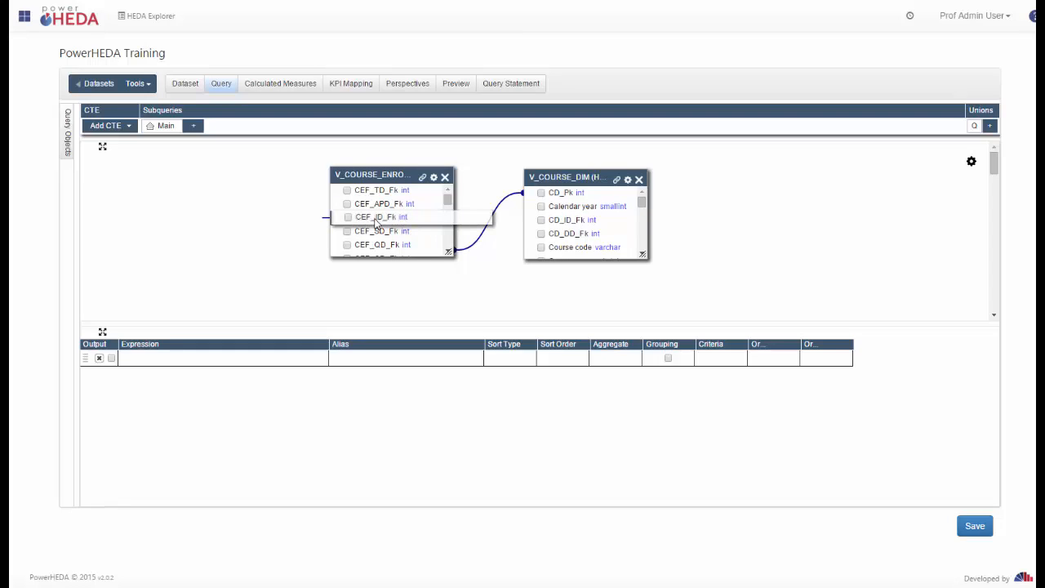
left_click_drag(376, 223, 595, 225)
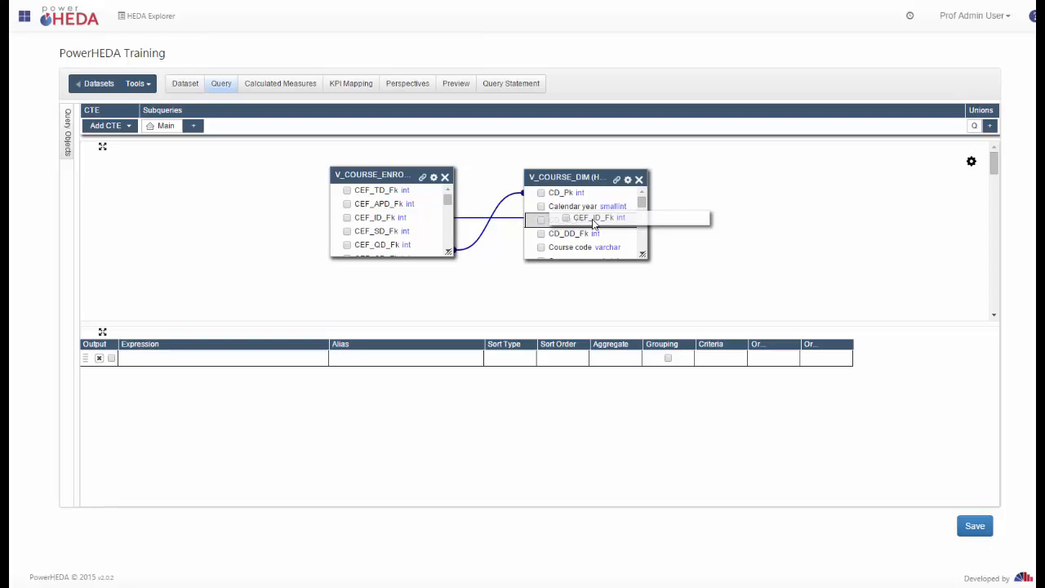
left_click_drag(594, 221, 594, 221)
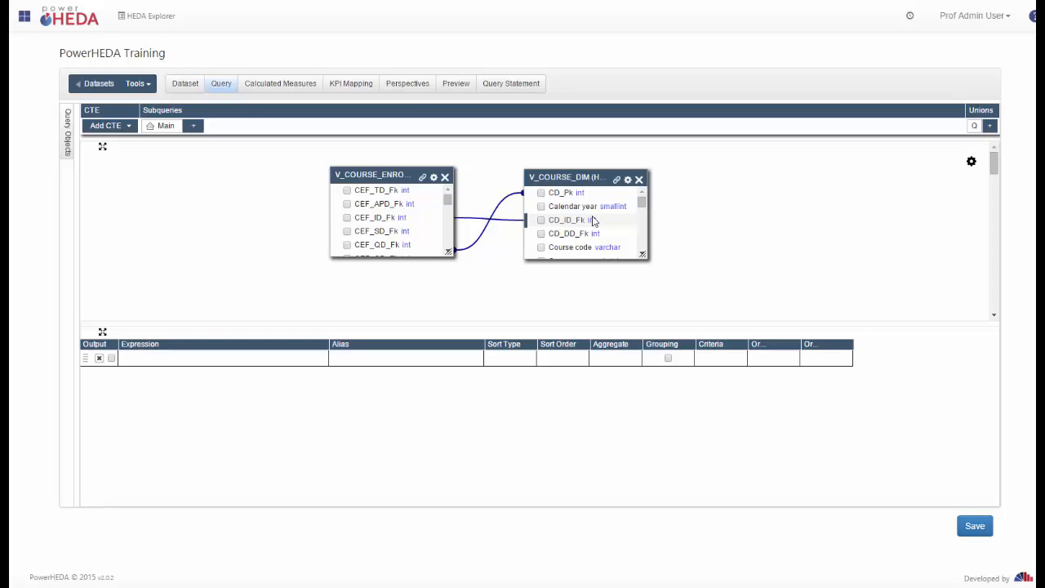
right_click(507, 224)
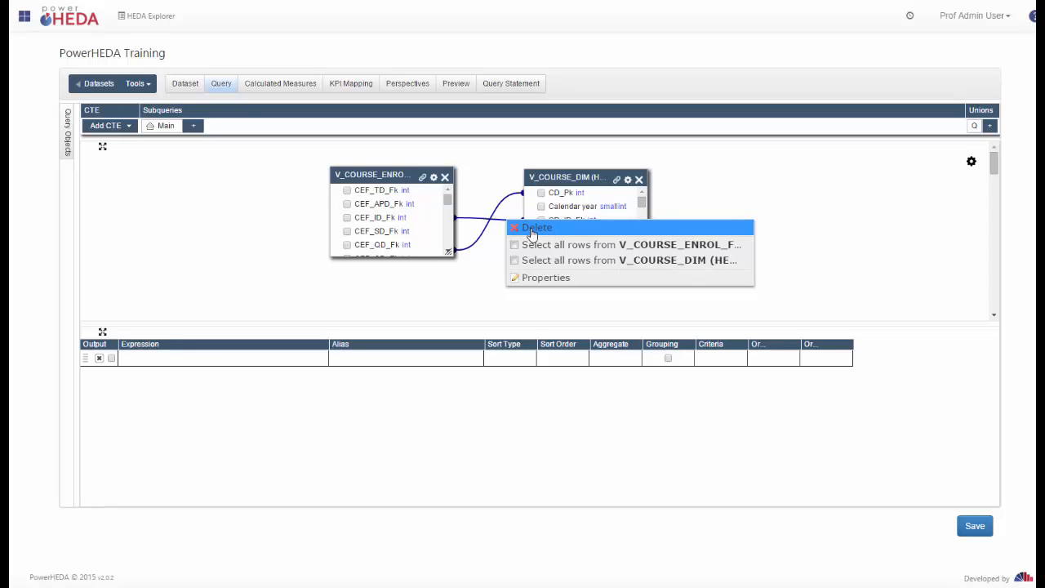
left_click(532, 231)
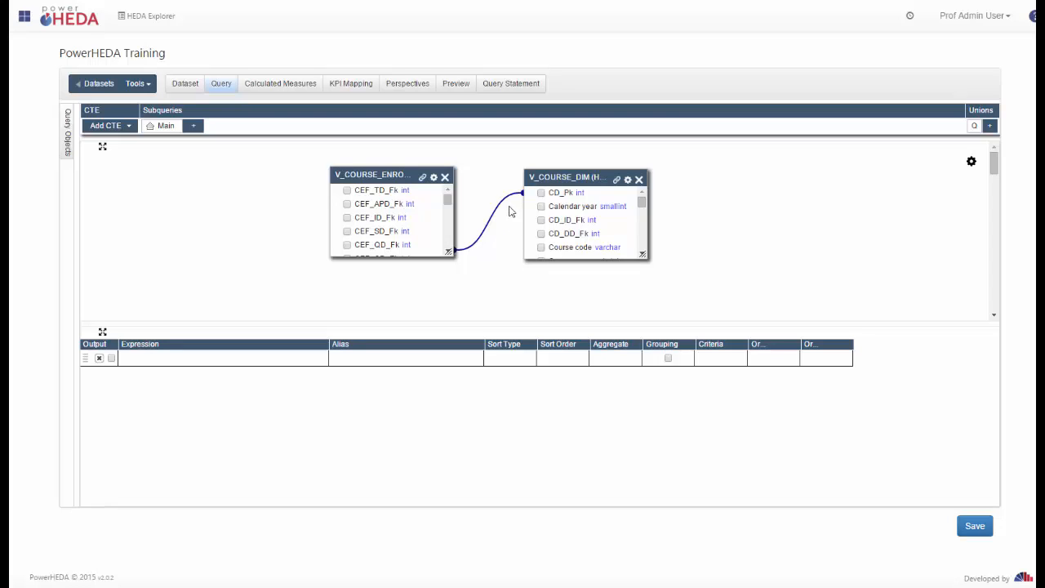
right_click(502, 205)
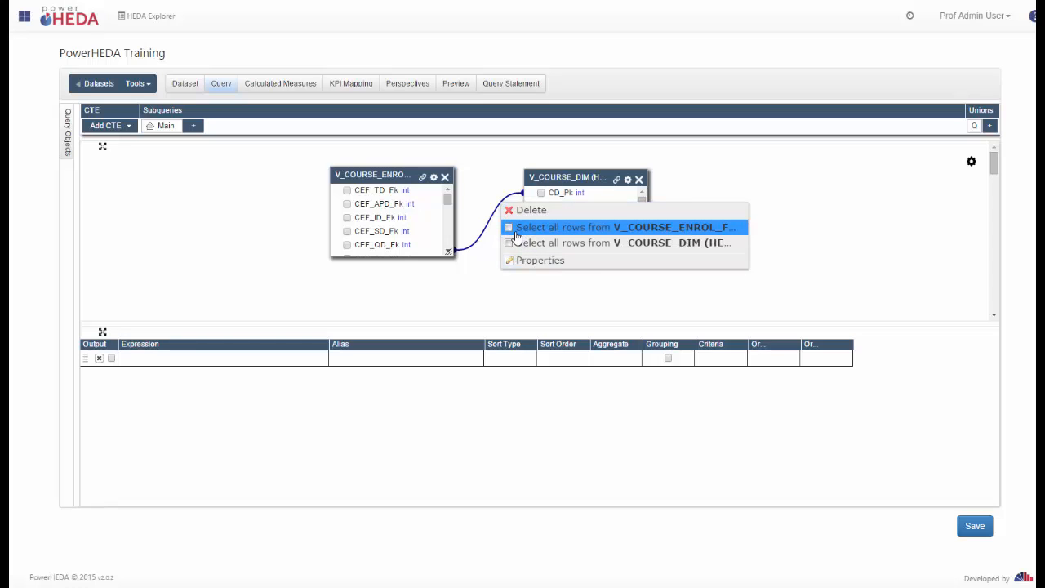
left_click(515, 232)
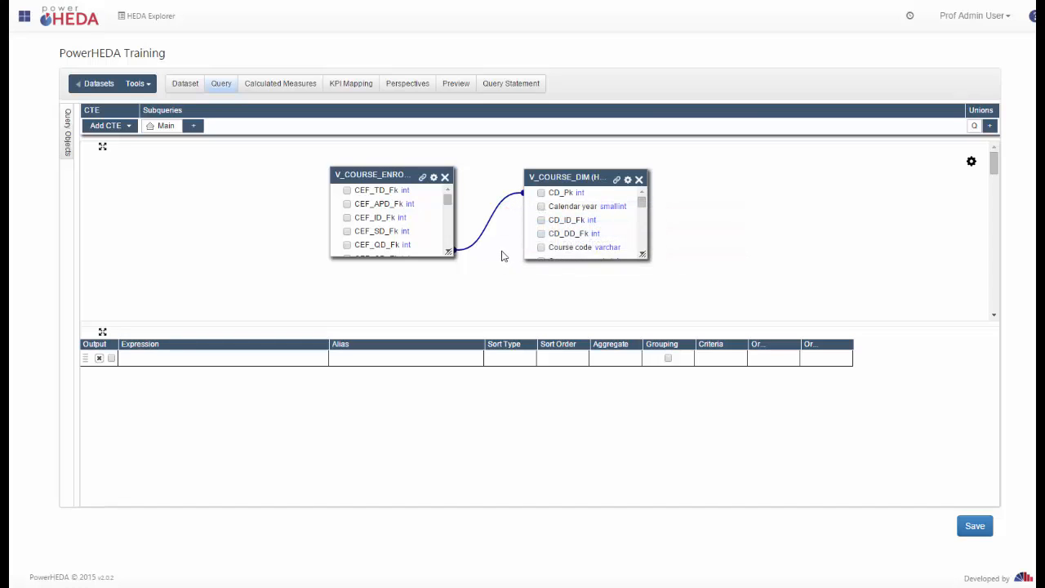
Add V_DEPT_DIM from the enrolment fact's related tables and reopen the query objects list.
left_click(423, 178)
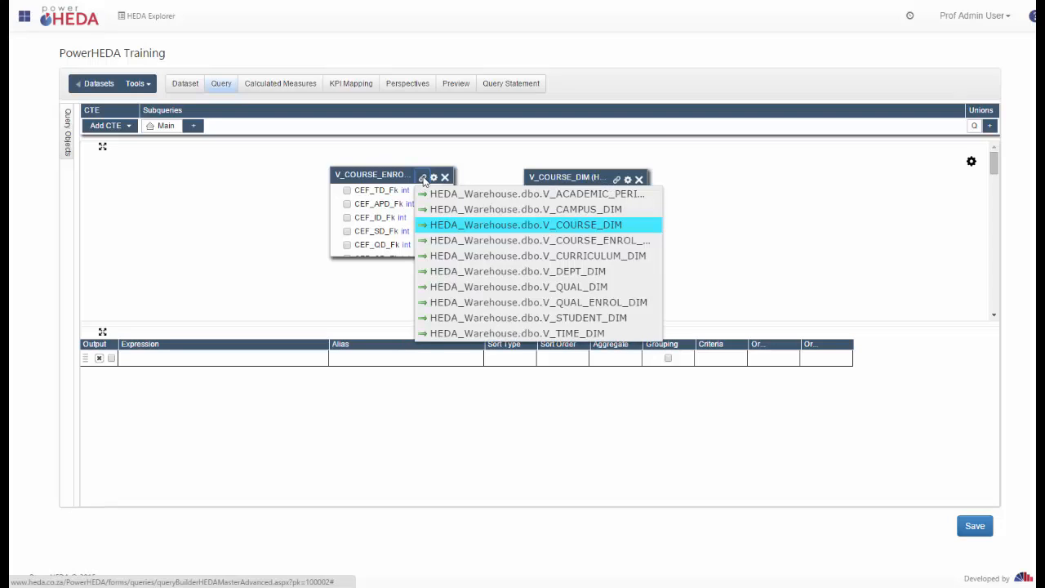
left_click(547, 272)
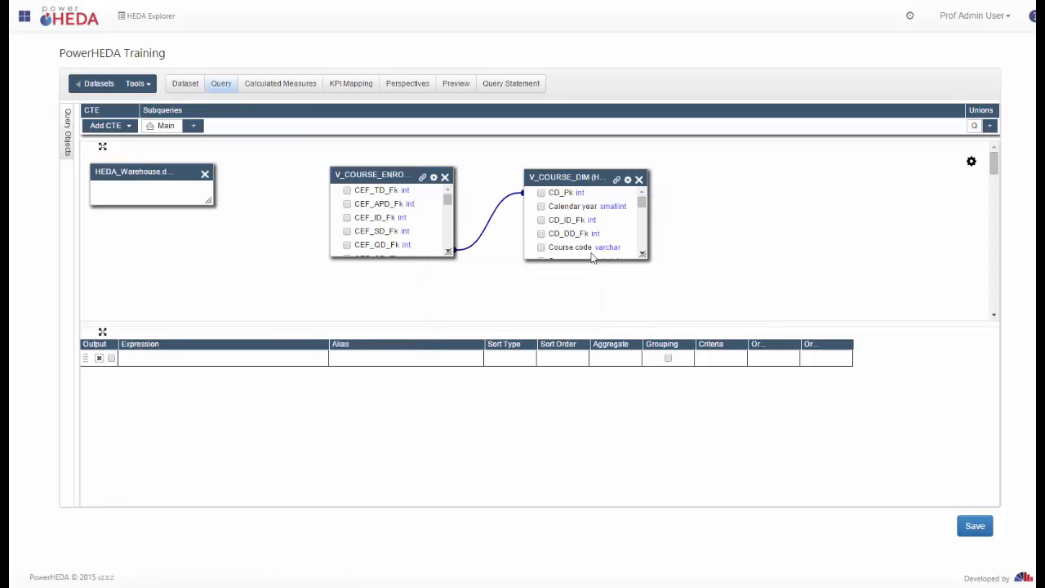
left_click(68, 138)
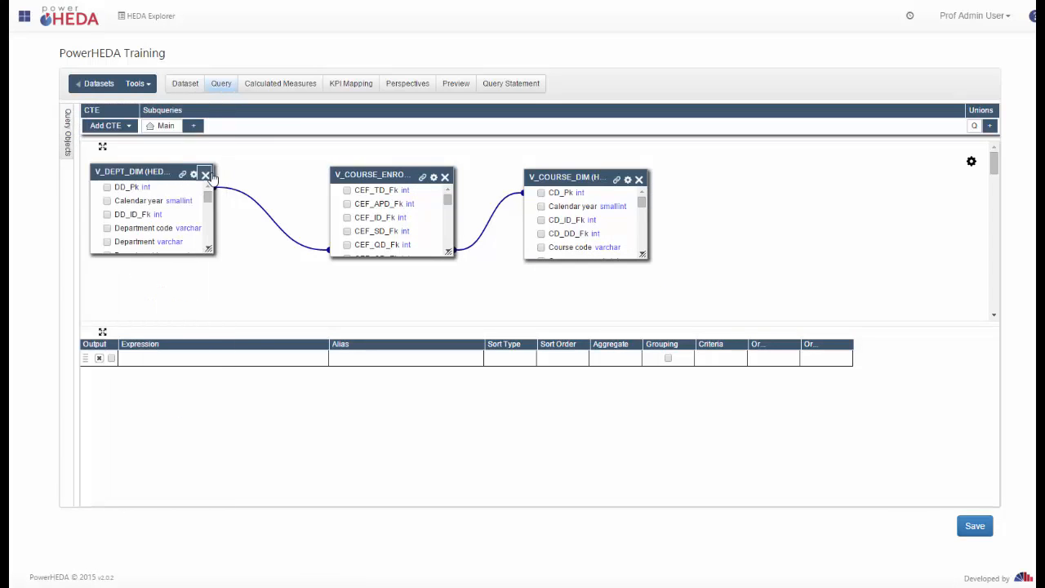
mouse_move(69, 131)
mouse_move(70, 139)
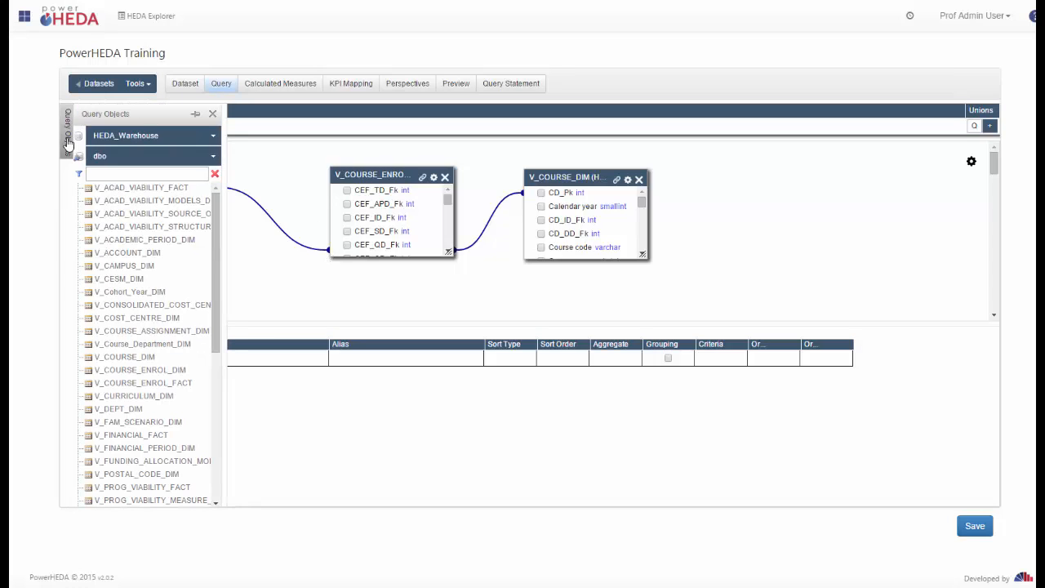
Filter the query objects list and drag V_TIME_DIM and V_STUDENT_DIM onto the canvas.
left_click(133, 174)
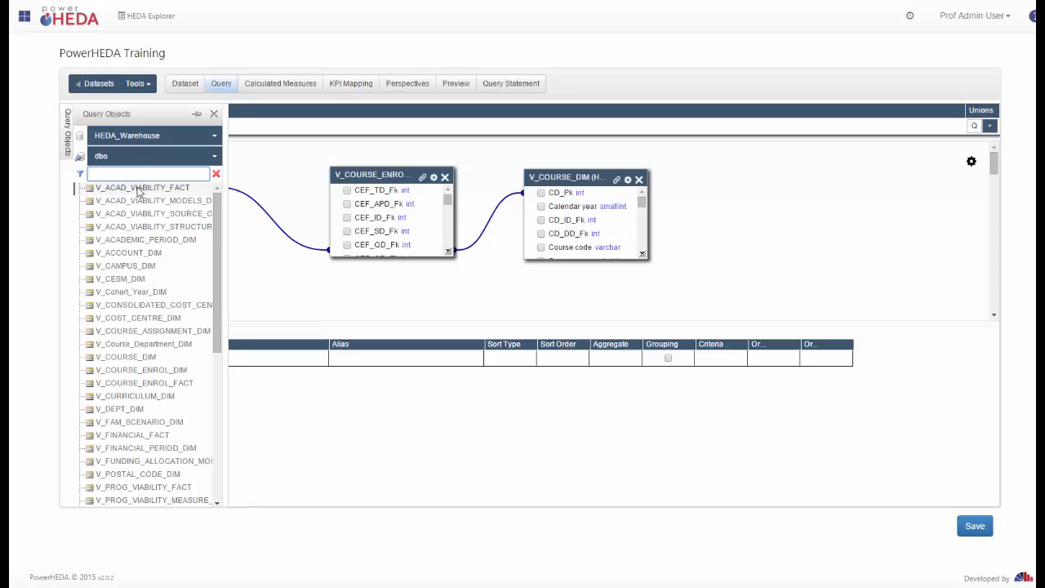
left_click(215, 369)
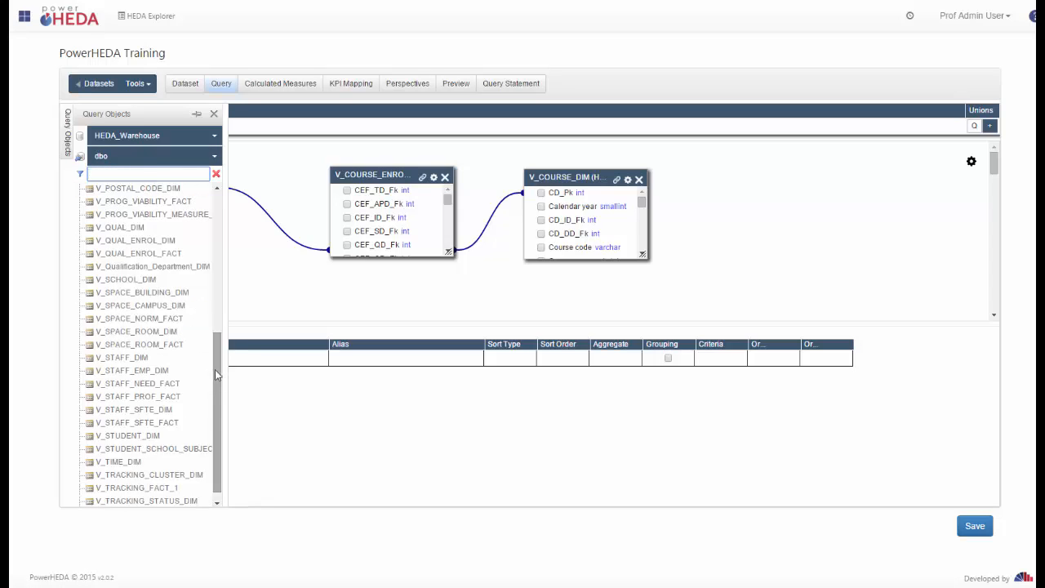
left_click_drag(216, 371, 216, 179)
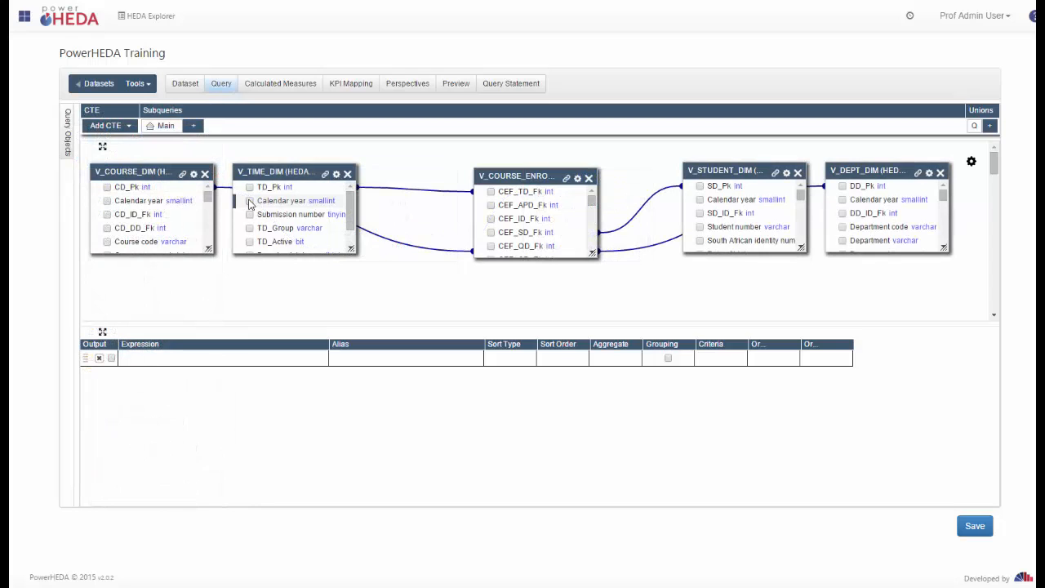
Output Calendar year, then enlarge the canvas and tick Funded credits and FTE.
left_click(250, 201)
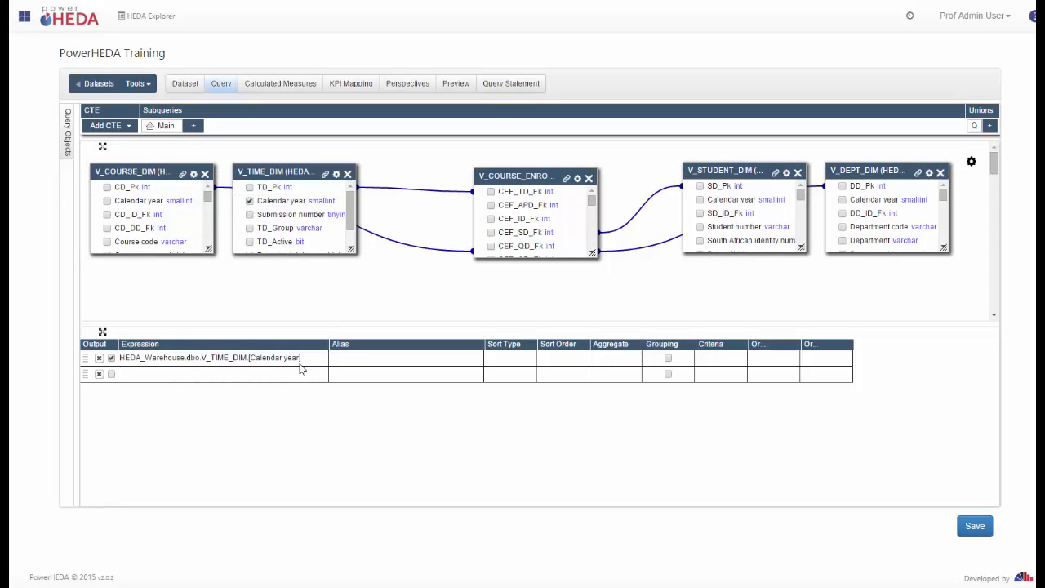
left_click(102, 149)
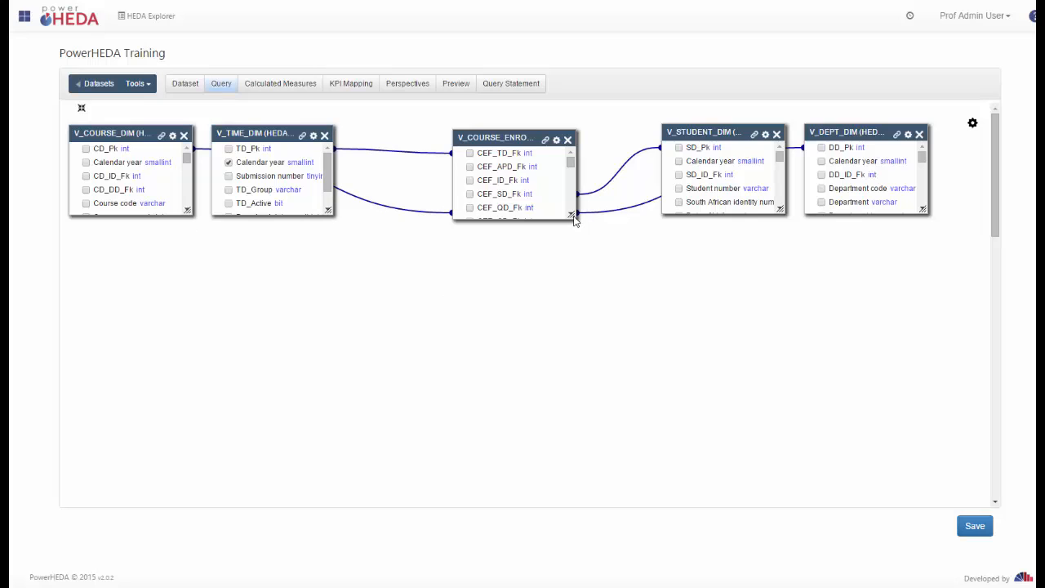
left_click_drag(574, 219, 619, 458)
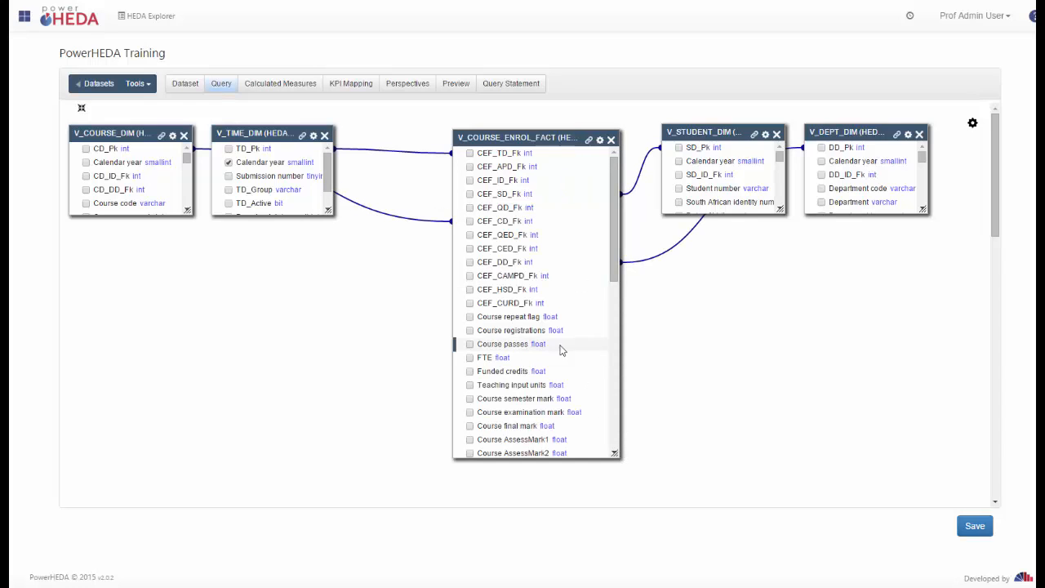
left_click(471, 372)
left_click(470, 357)
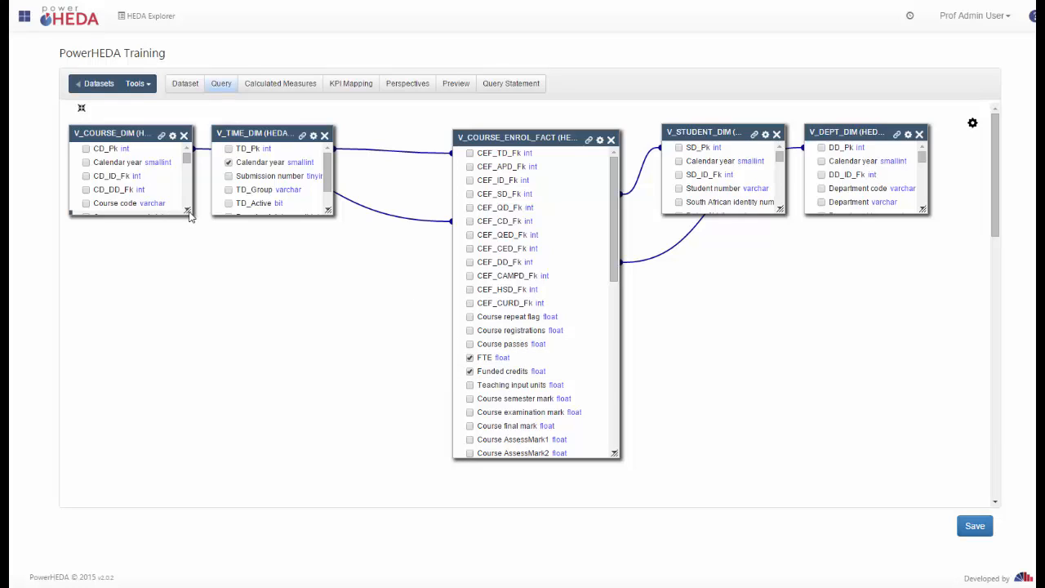
Tick Course code and Student number, then show the query's column grid.
left_click_drag(188, 211, 219, 438)
left_click(86, 204)
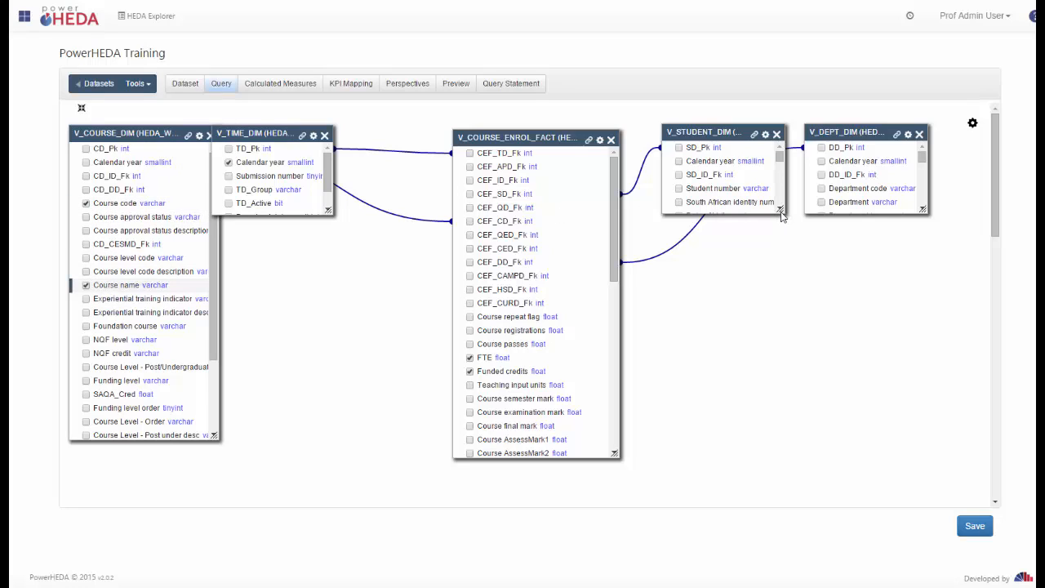
left_click(678, 189)
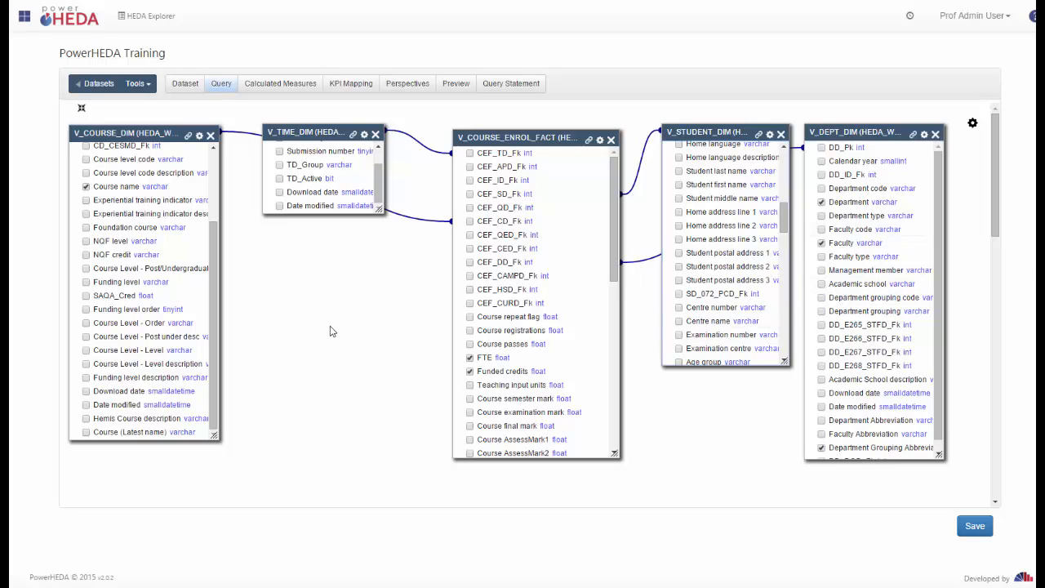
left_click(81, 109)
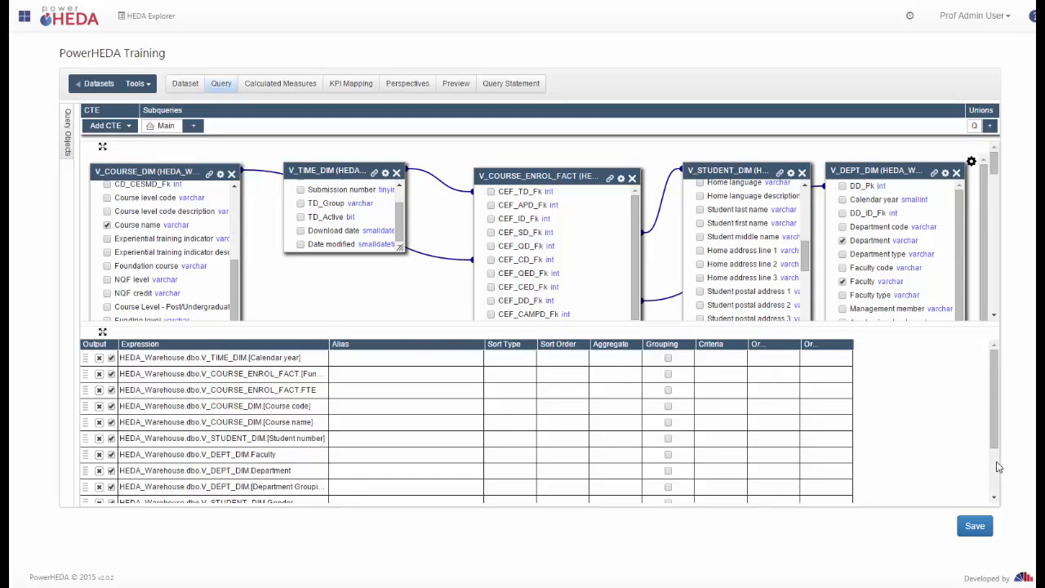
Widen the Expression column and set Funded credits' aggregate to Sum.
scroll(997, 465, "down", 2)
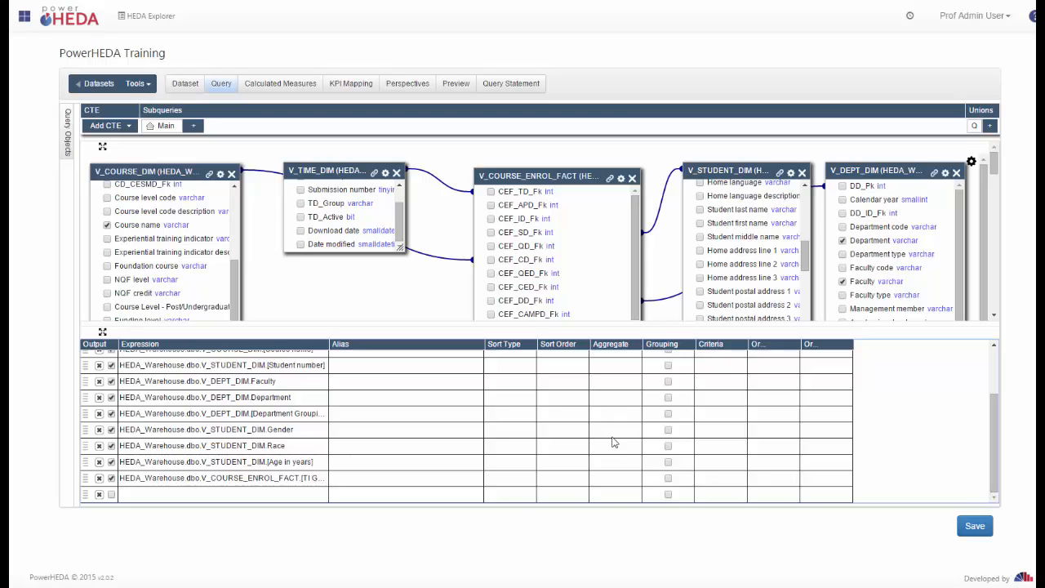
scroll(611, 439, "up", 2)
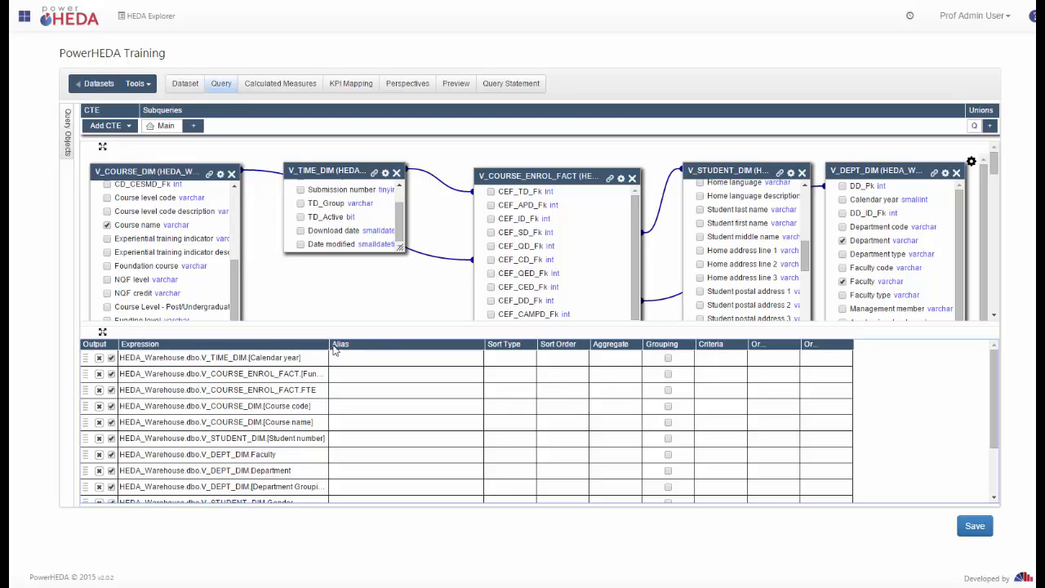
left_click_drag(329, 349, 382, 350)
left_click(684, 375)
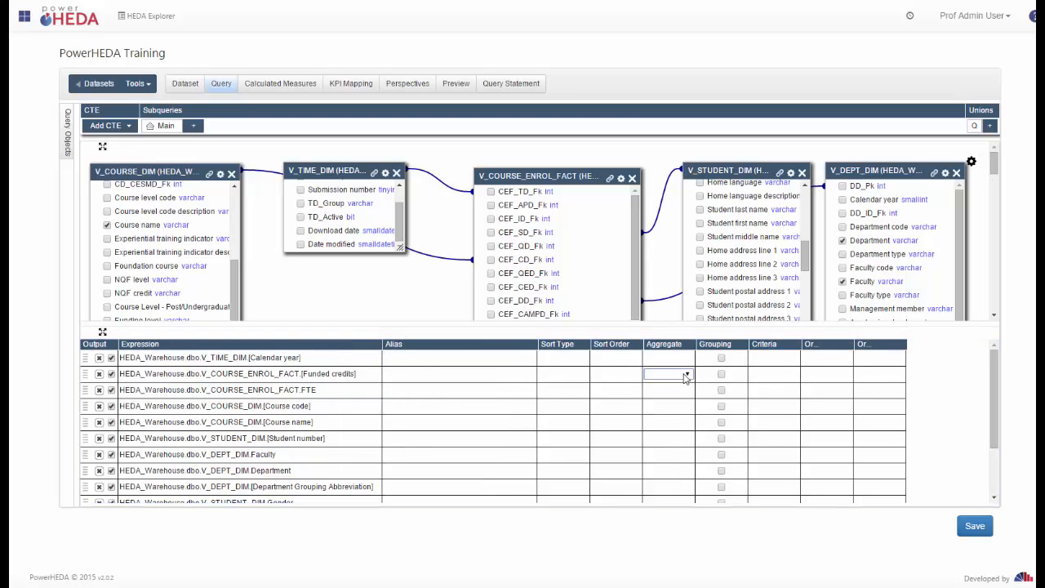
left_click(688, 376)
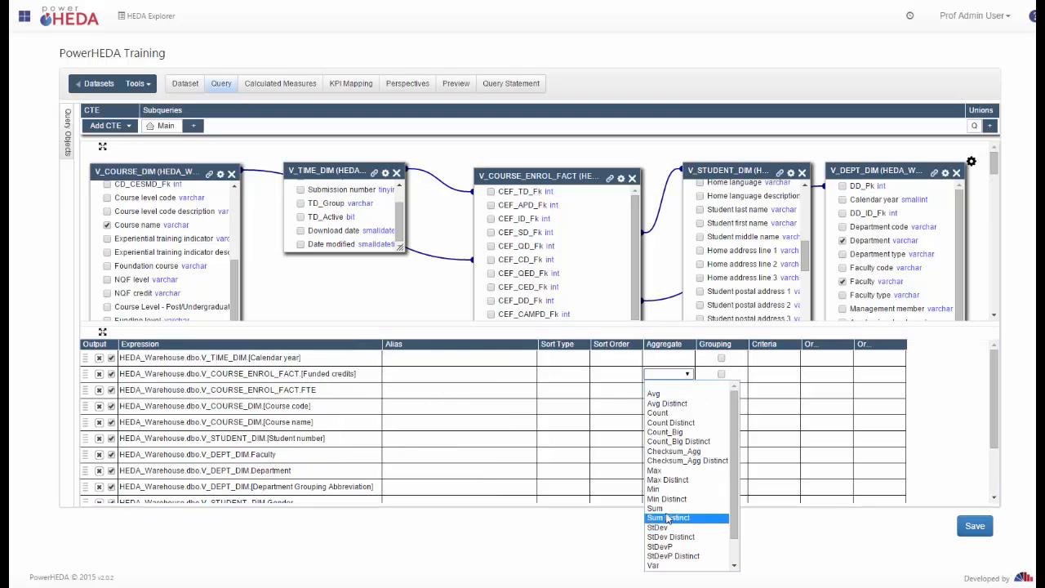
left_click(667, 509)
Set FTE's aggregate to Sum, keeping Calendar year grouped.
left_click(688, 391)
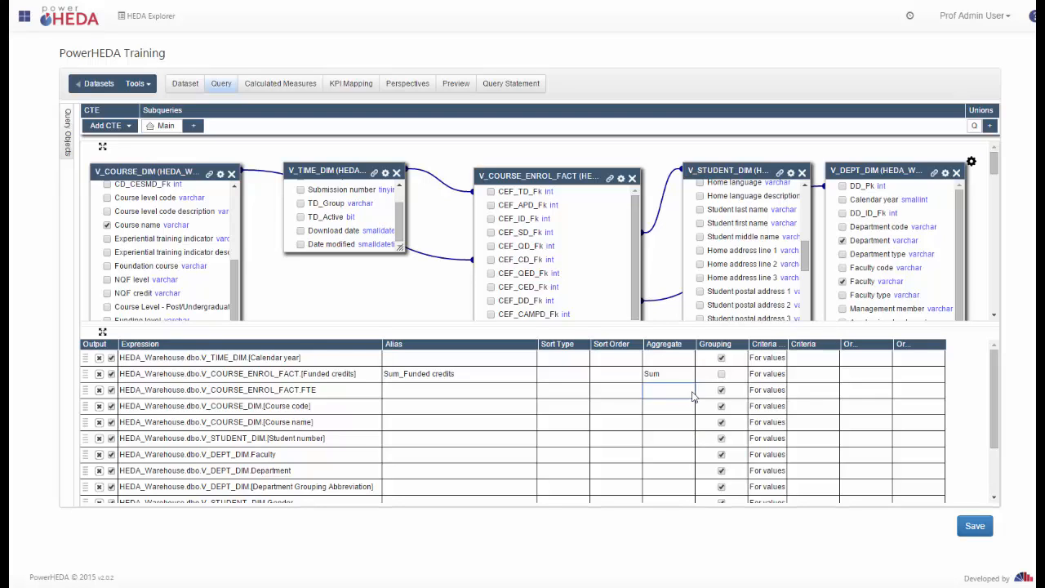
left_click(692, 393)
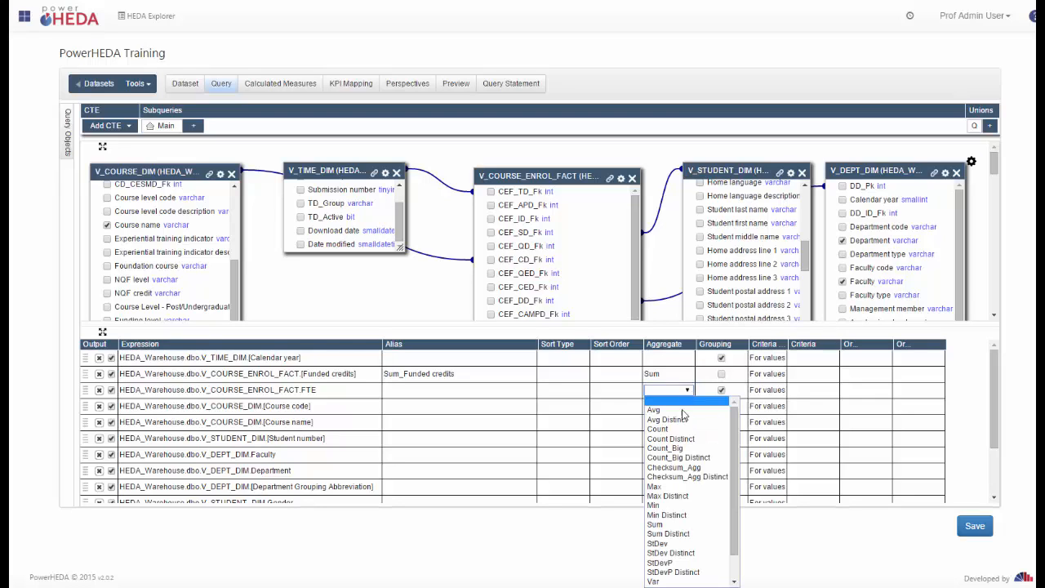
scroll(663, 553, "down", 3)
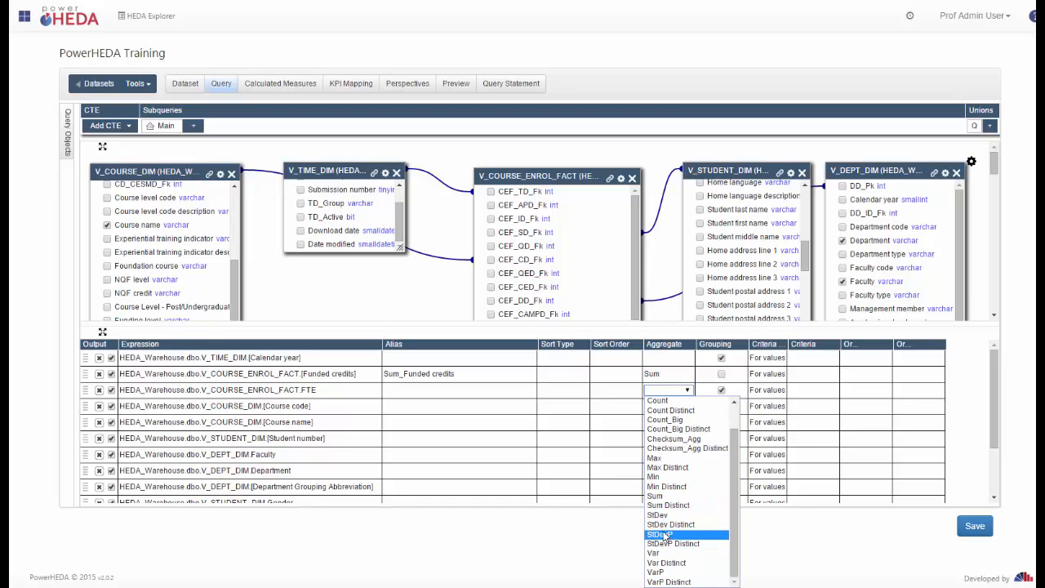
left_click(667, 495)
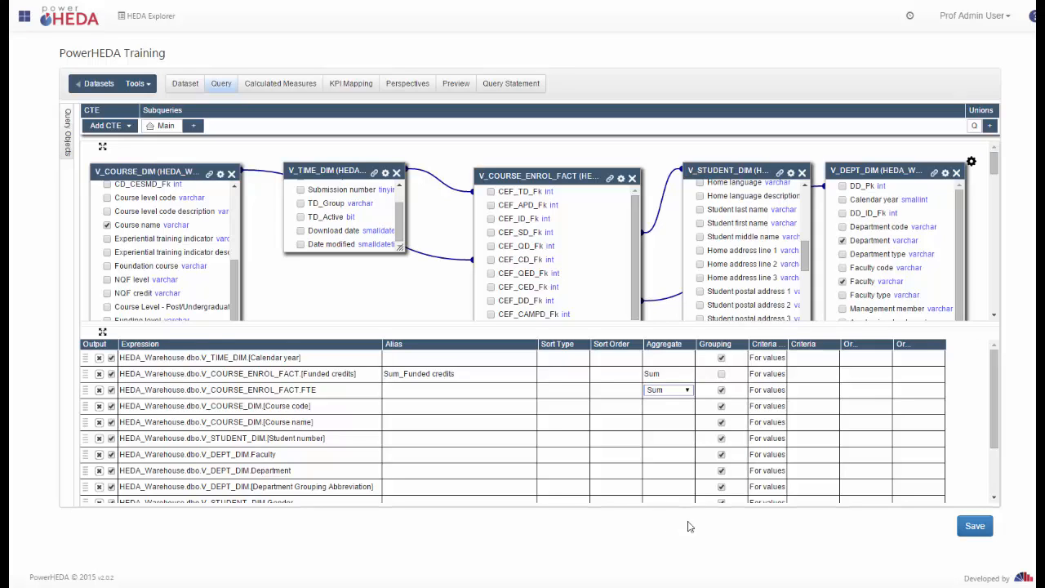
left_click(722, 358)
left_click(668, 397)
Save the dataset query, expand the column grid, and start an expression in the empty last row.
left_click(102, 334)
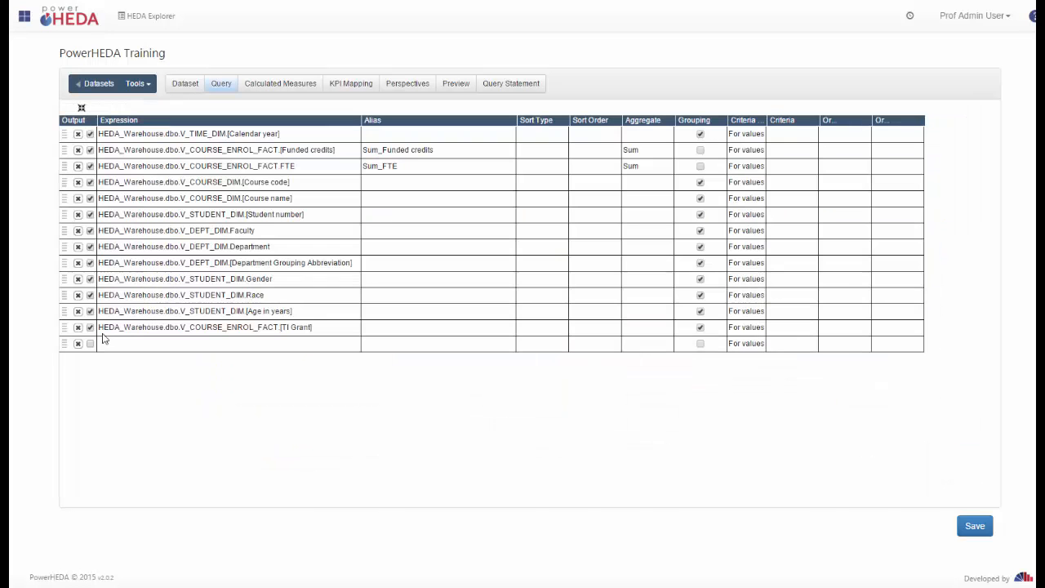
left_click(80, 108)
left_click(975, 528)
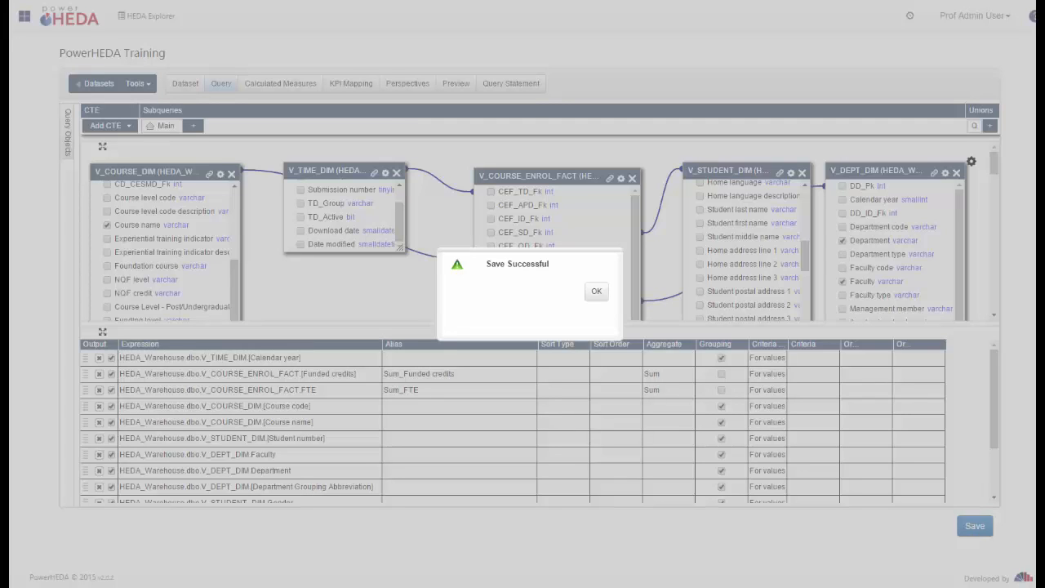
left_click(597, 292)
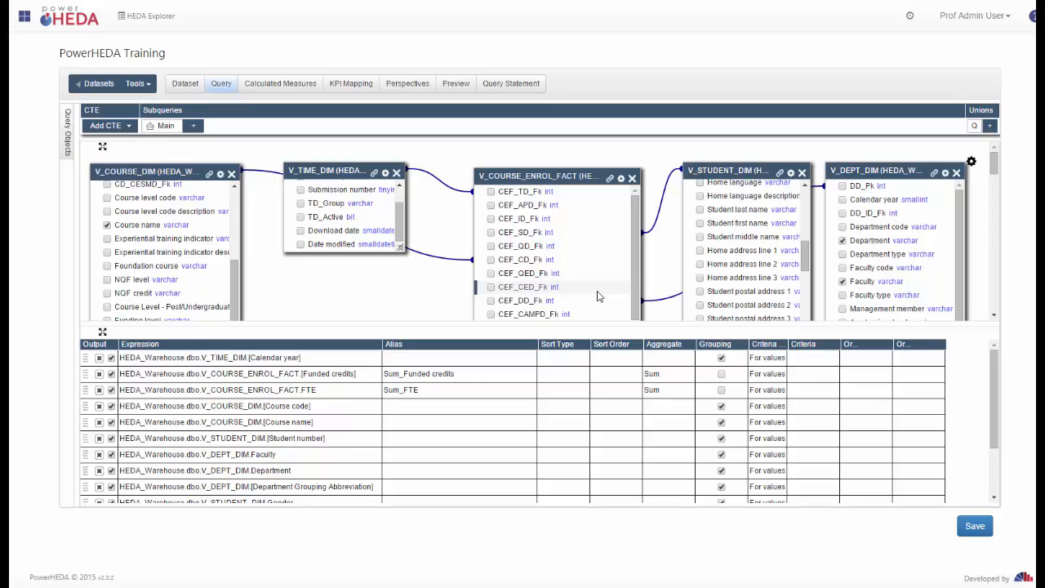
left_click(102, 333)
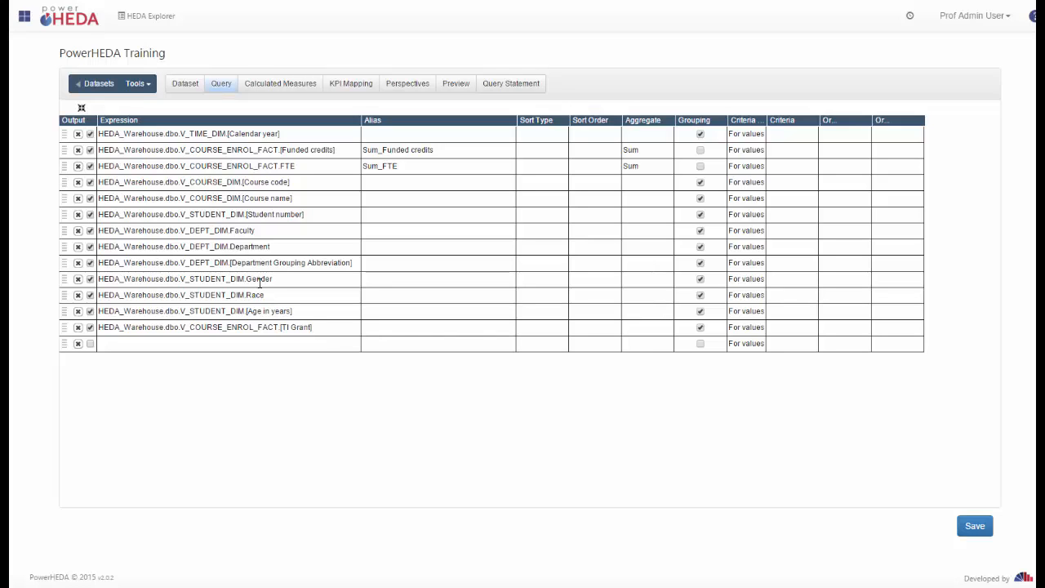
left_click(320, 348)
In the Calculated Column Creator, set the case condition to Gender equals F.
left_click(356, 346)
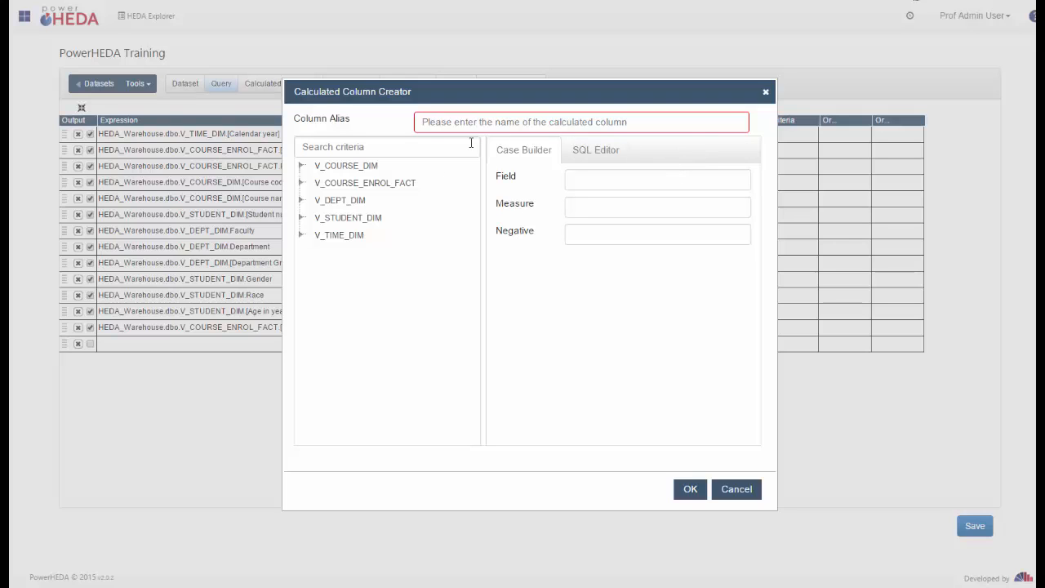
left_click(301, 183)
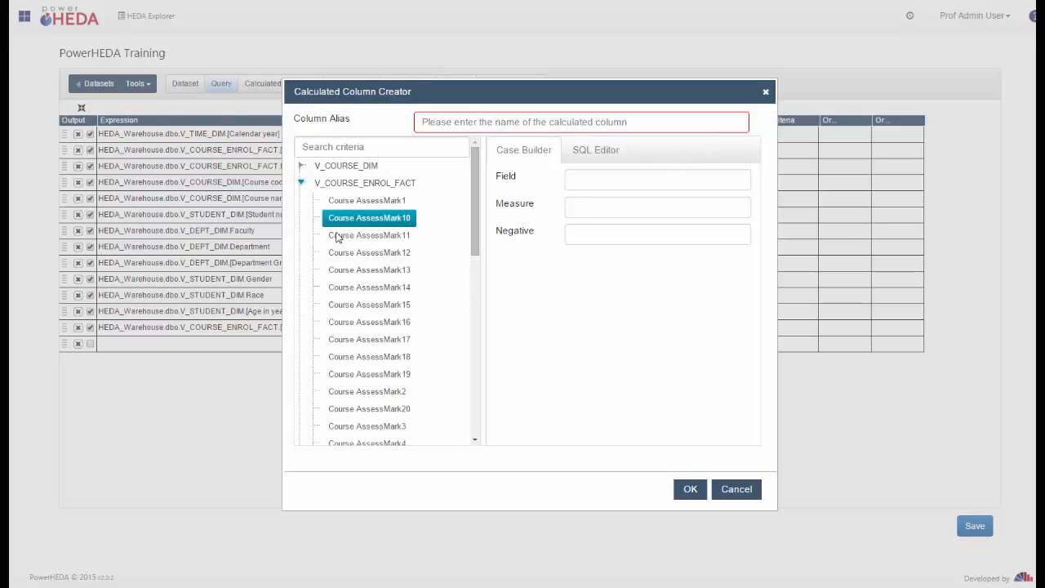
left_click(303, 167)
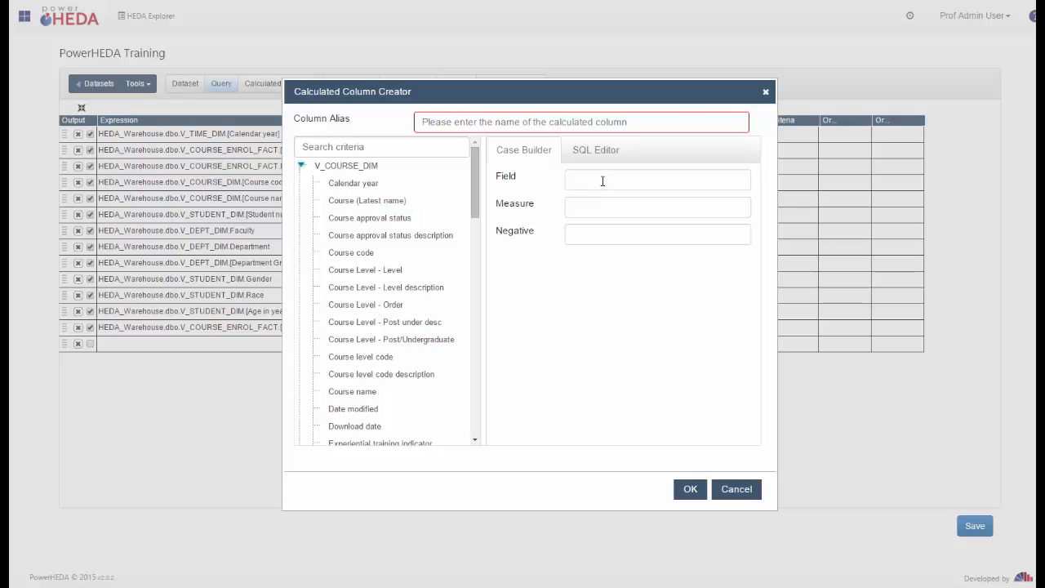
left_click(592, 154)
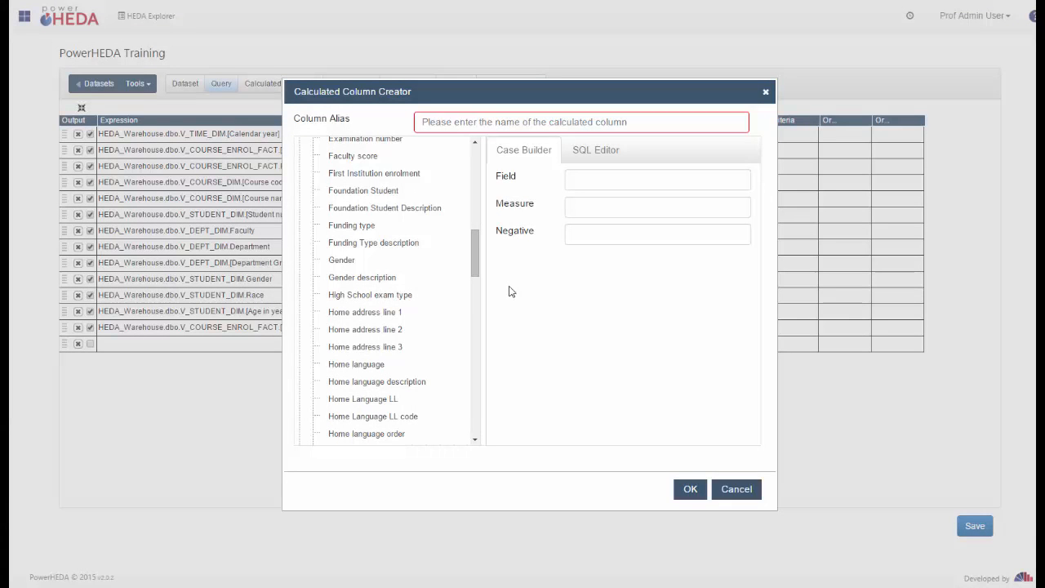
left_click(341, 262)
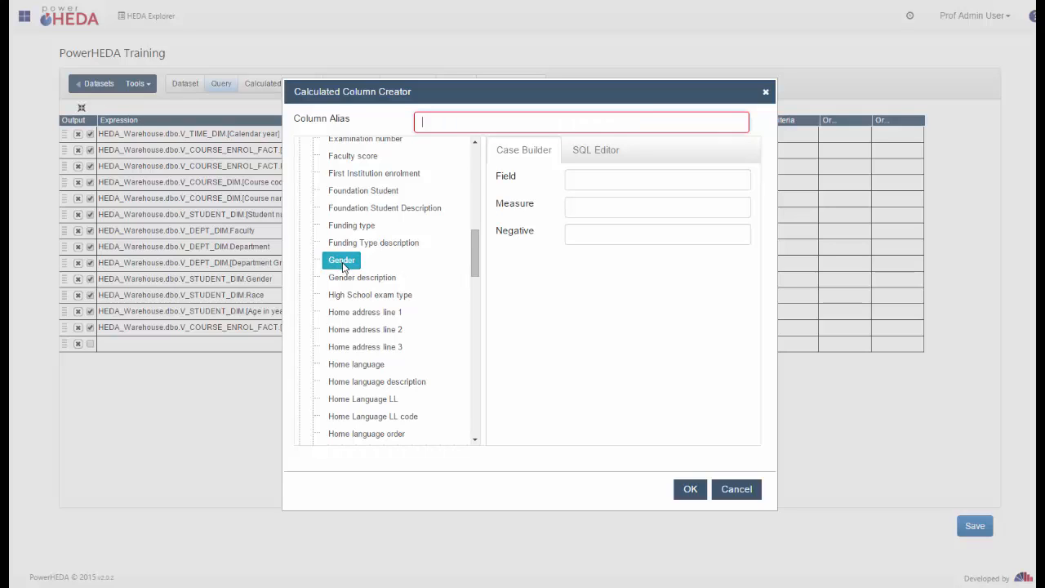
double_click(334, 264)
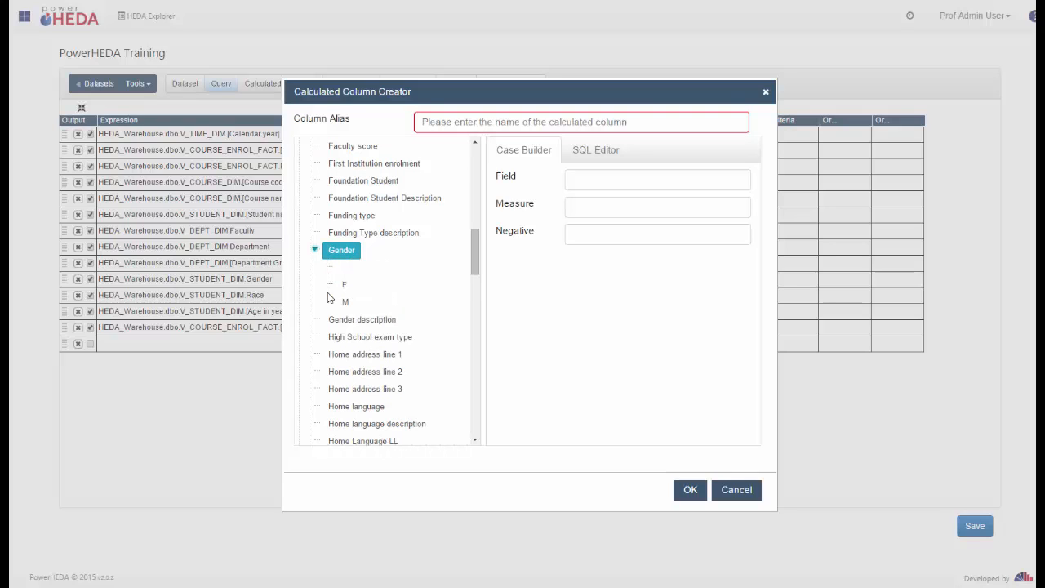
left_click_drag(348, 285, 594, 180)
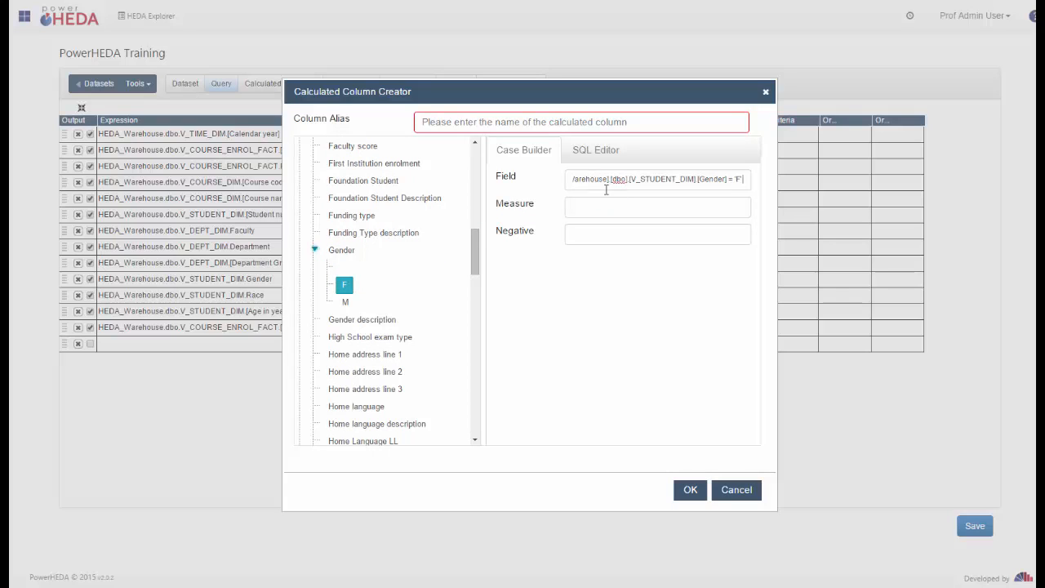
left_click(315, 251)
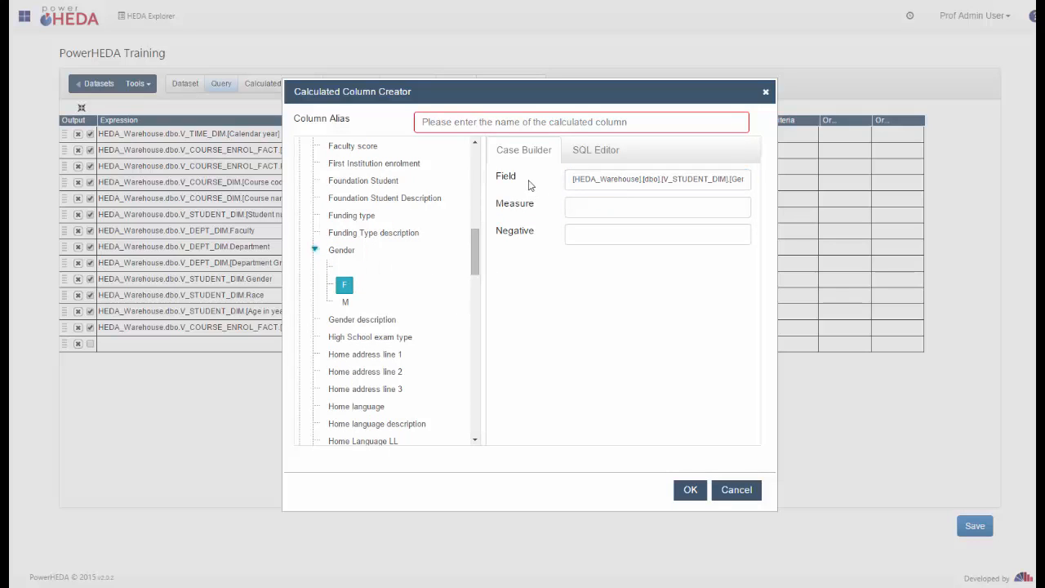
Use Funded credits as the measure, 0 as the Negative value, and alias it 'Female Funded Credits'.
scroll(315, 253, "up", 5)
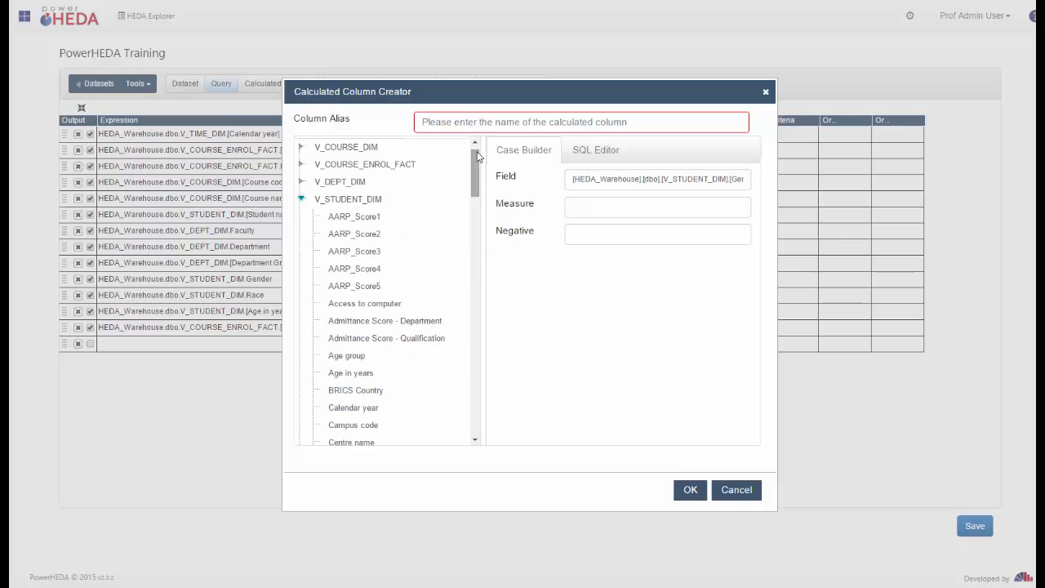
left_click(301, 199)
left_click(301, 183)
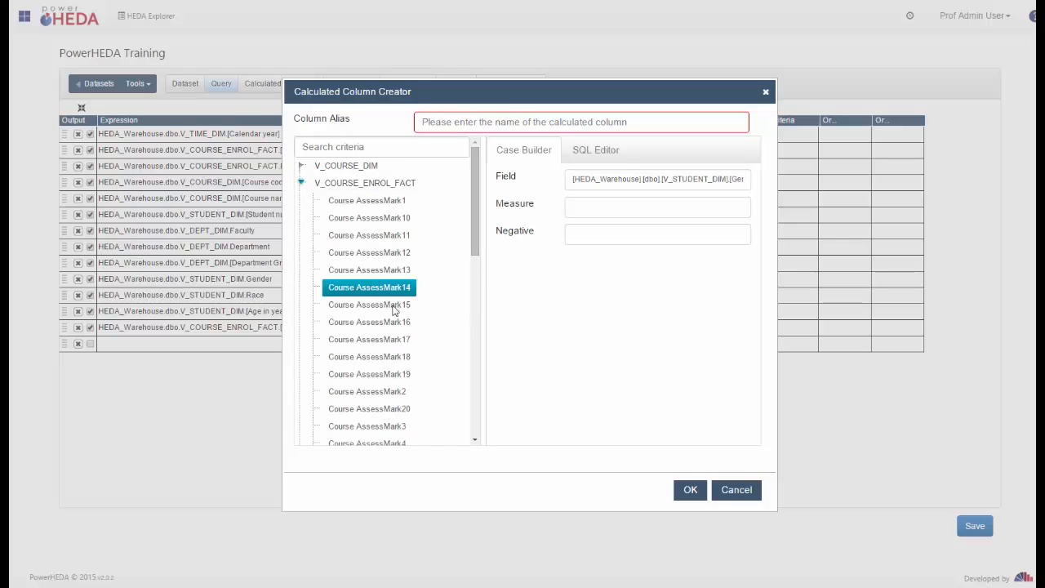
scroll(479, 281, "down", 5)
scroll(474, 314, "down", 1)
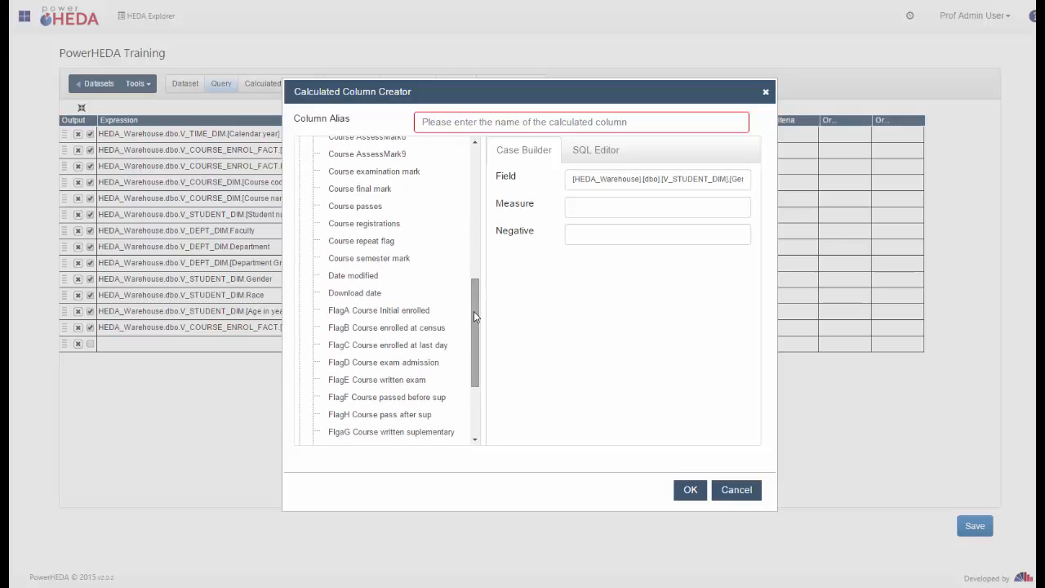
scroll(473, 315, "down", 3)
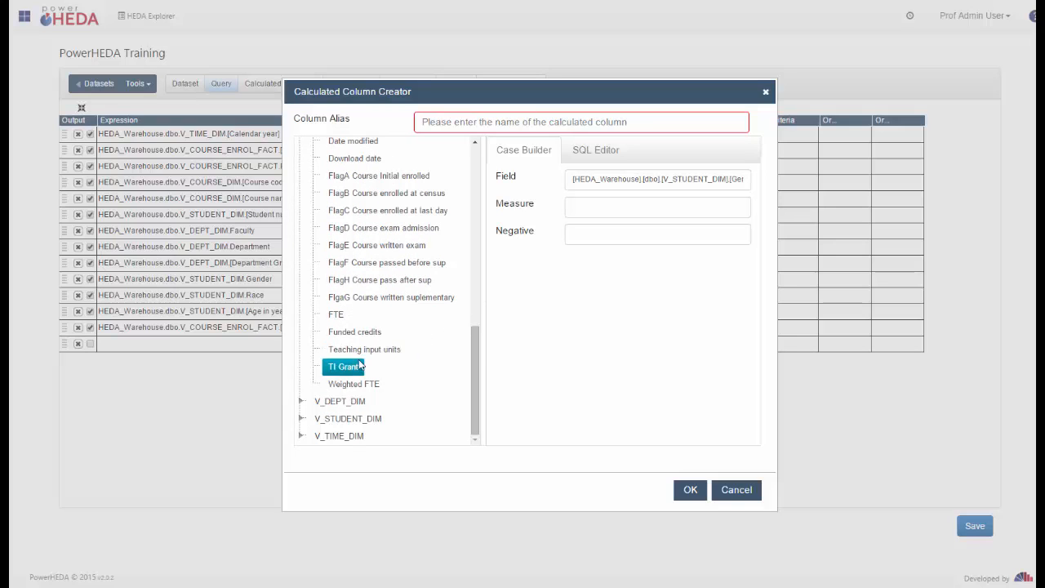
left_click_drag(352, 340, 581, 205)
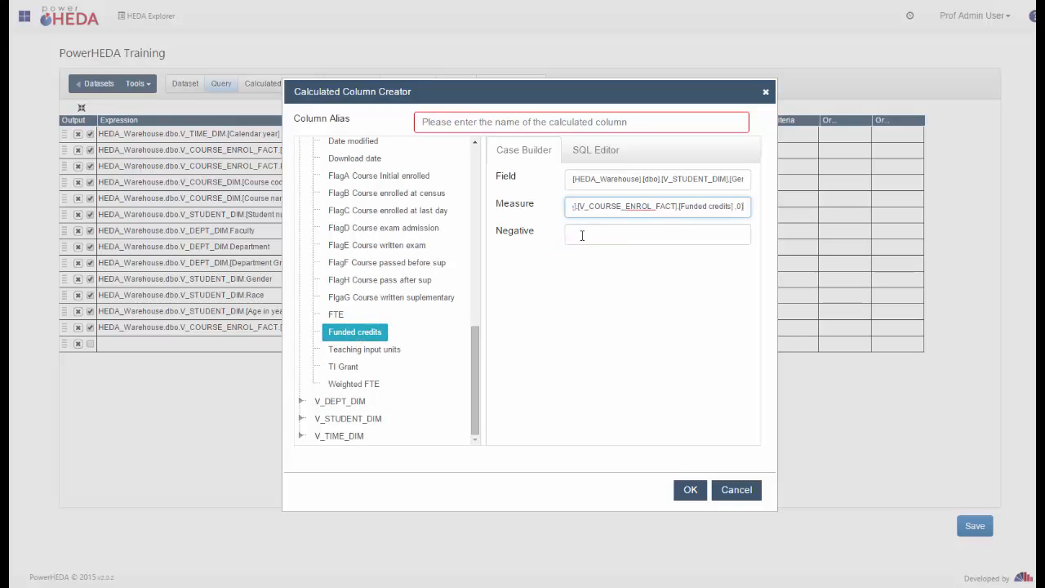
left_click(578, 234)
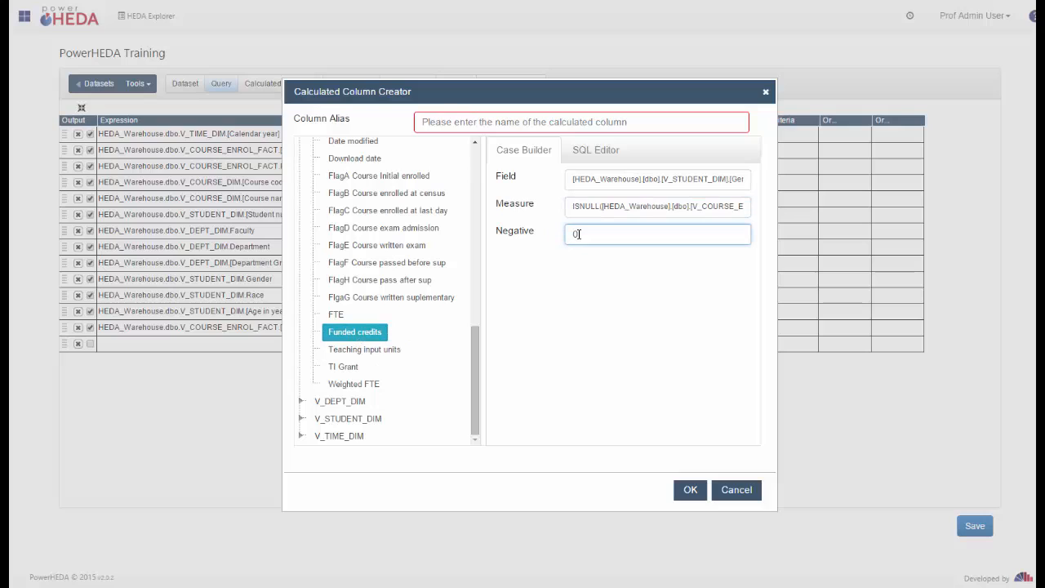
type("0")
left_click(559, 121)
type("F")
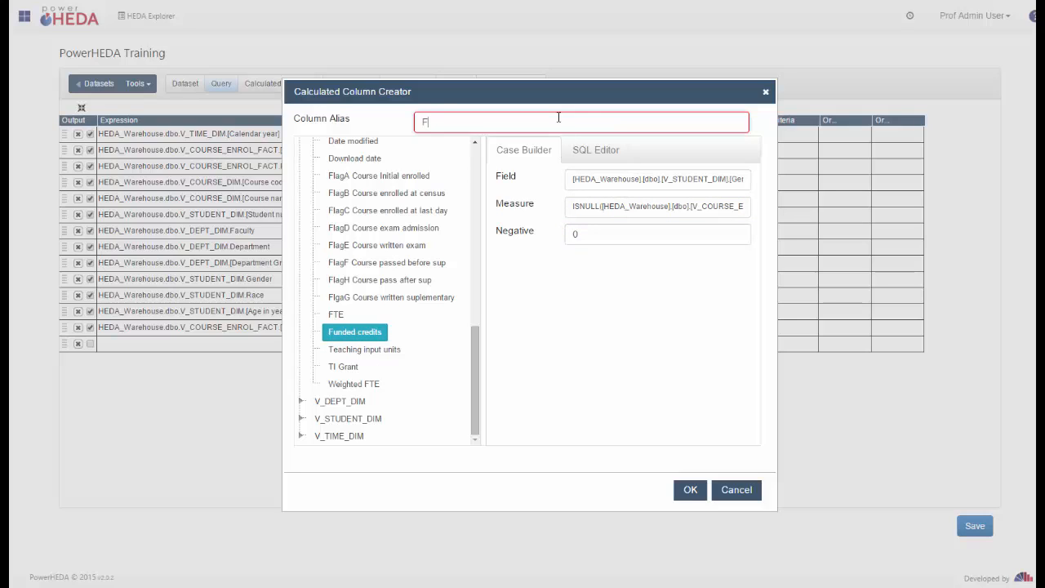
type("emal")
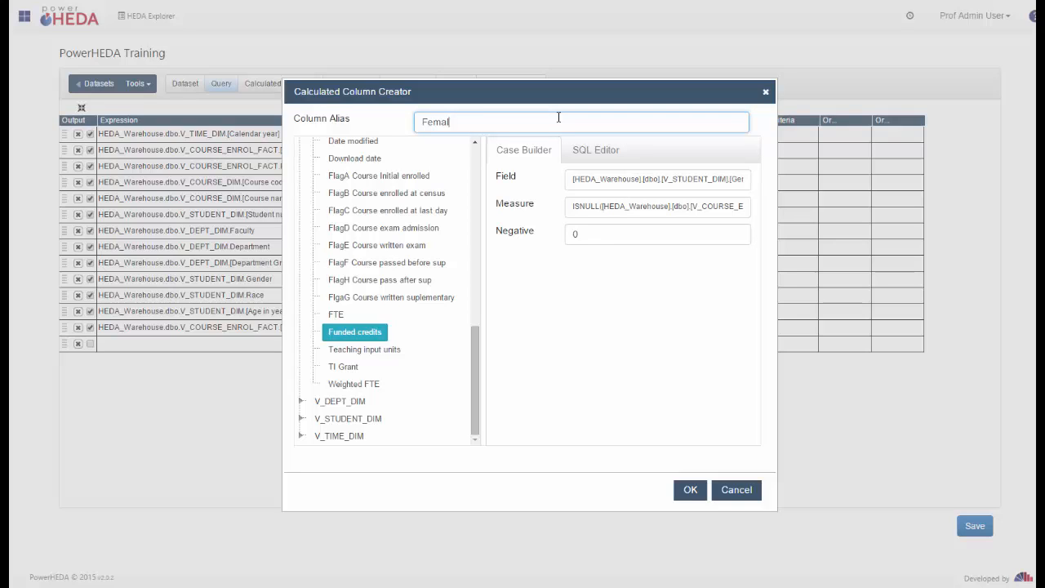
type("e Funded Credits")
left_click(690, 489)
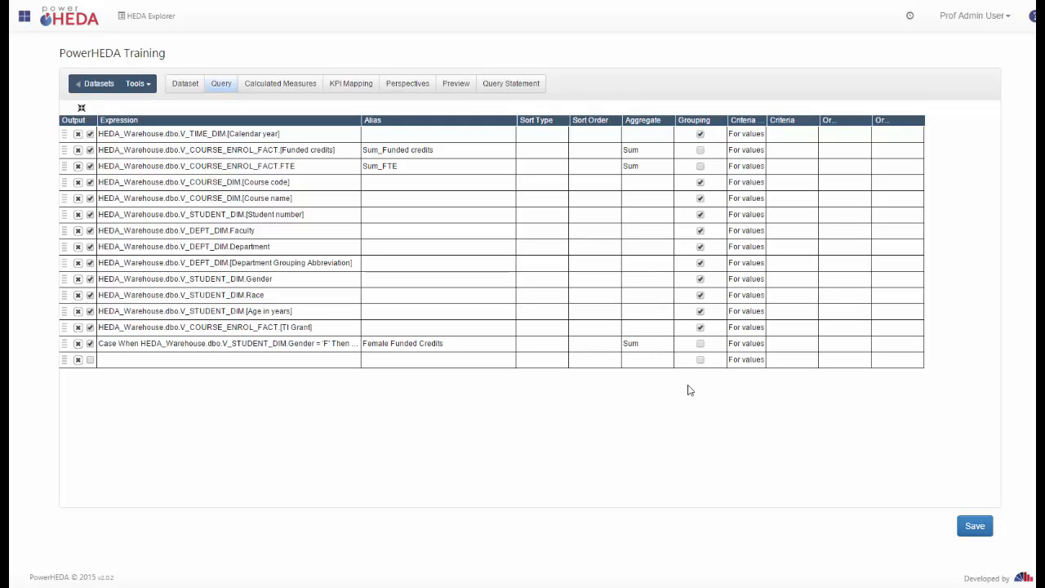
Save the dataset query, which now includes the Female Funded Credits column.
left_click(973, 529)
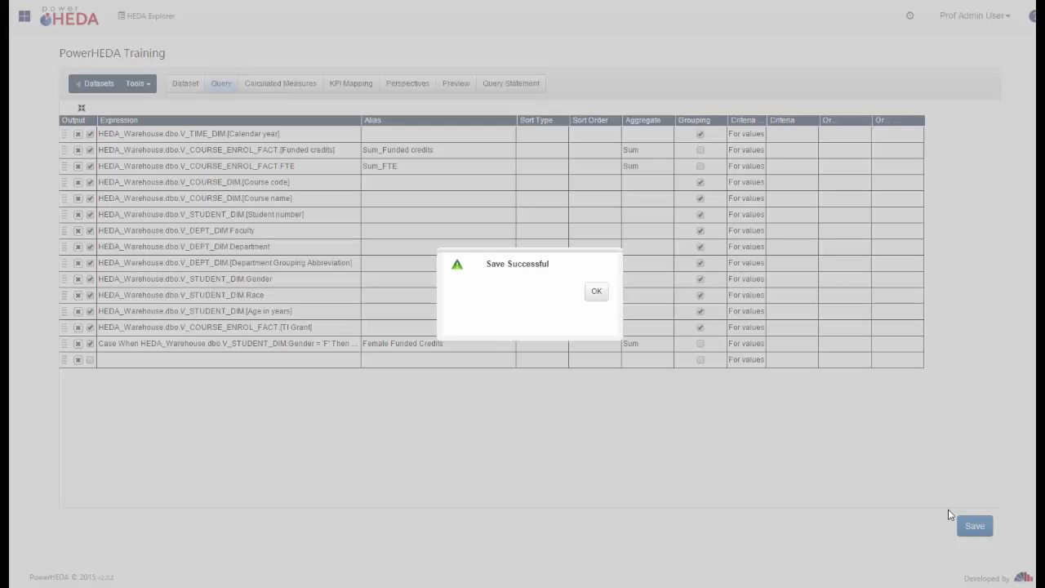
left_click(596, 292)
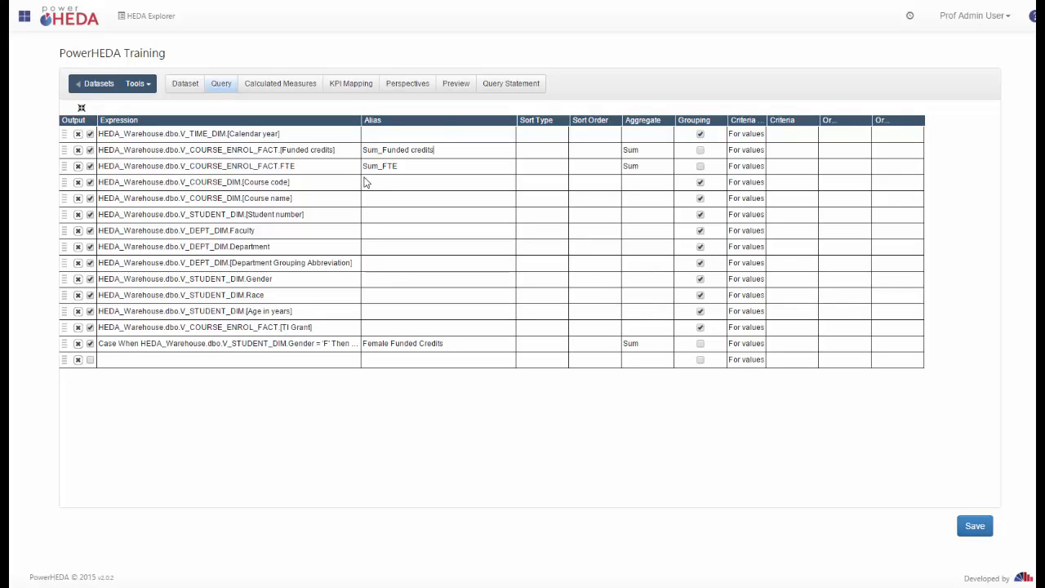
left_click(423, 145)
Strip the Sum_ prefix from the Sum_Funded credits alias, leaving 'Funded credits'.
left_click(387, 152)
key("shift+Home")
key("BackSpace")
key("BackSpace")
key("BackSpace")
key("BackSpace")
key("BackSpace")
key("BackSpace")
key("BackSpace")
key("BackSpace")
left_click(562, 137)
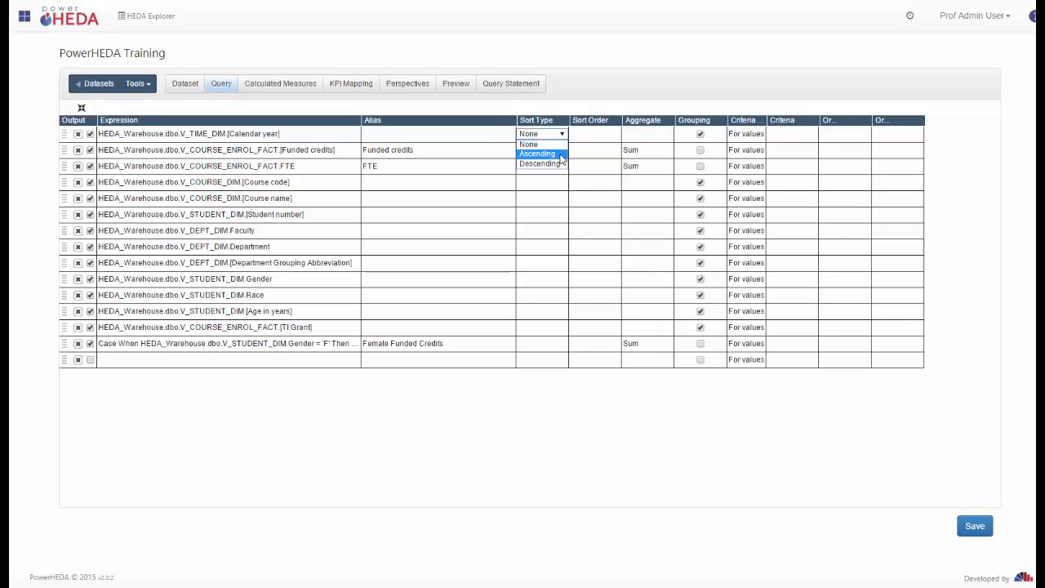
Sort Calendar year ascending with sort order 1.
left_click(604, 141)
left_click(605, 139)
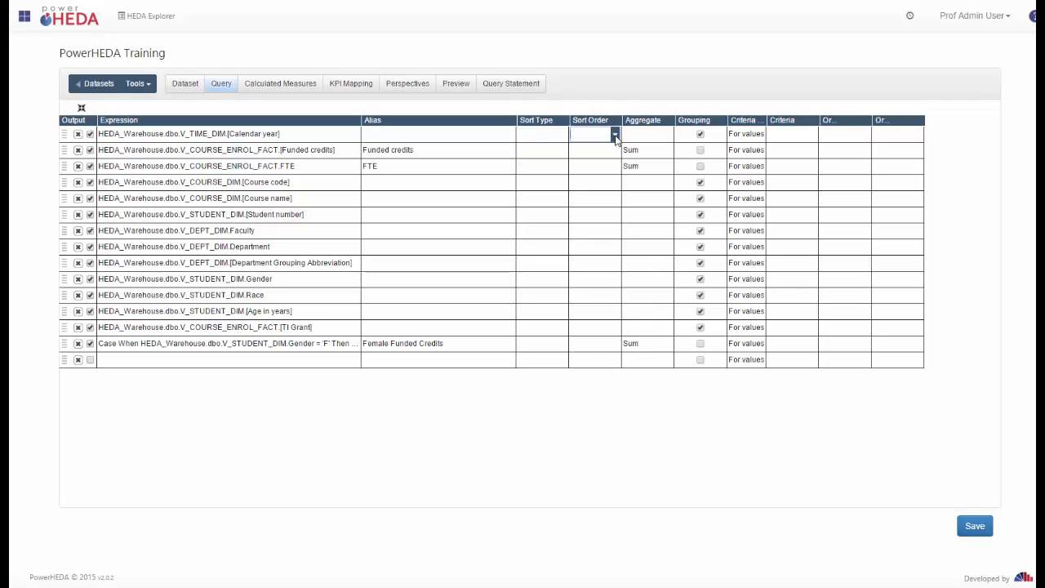
left_click(558, 137)
left_click(559, 137)
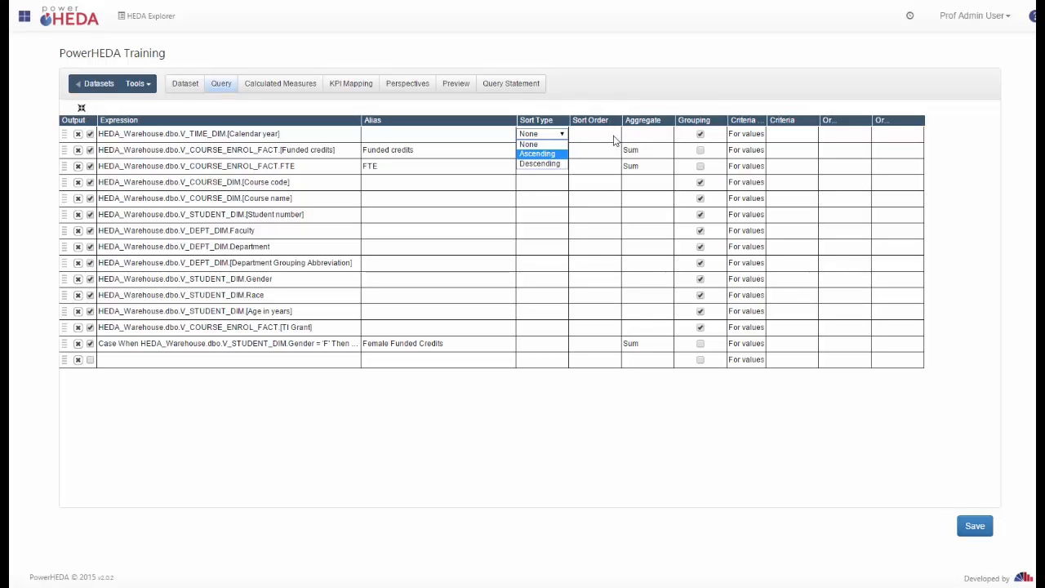
left_click(614, 139)
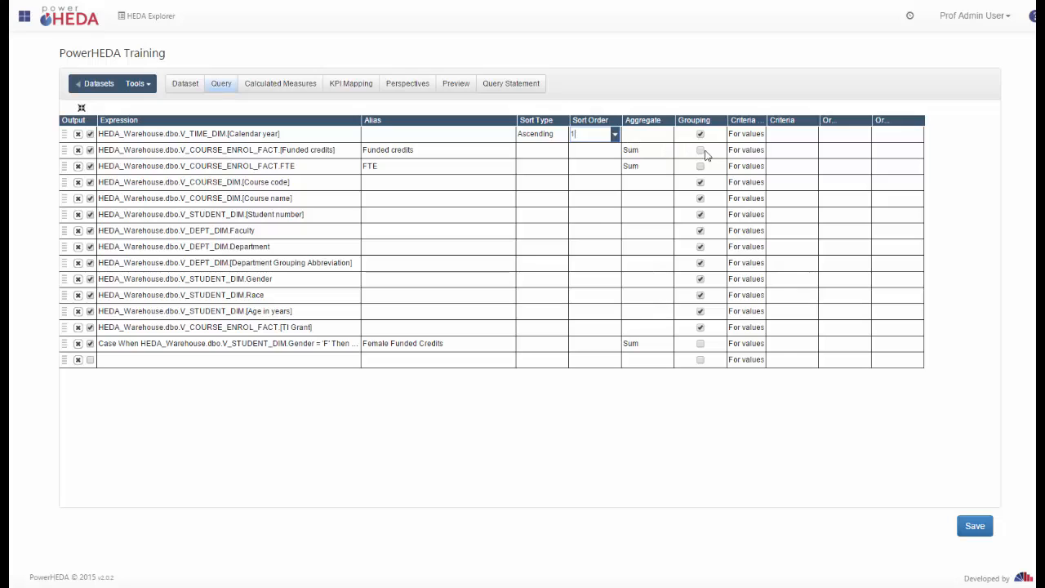
left_click(666, 136)
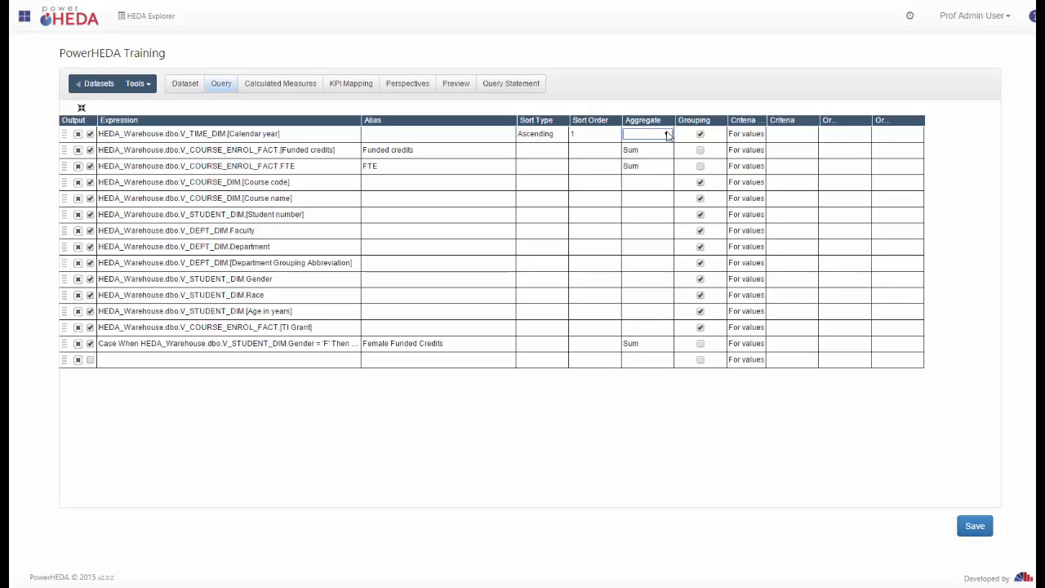
Keep Sum as the aggregate for Funded credits.
left_click(666, 154)
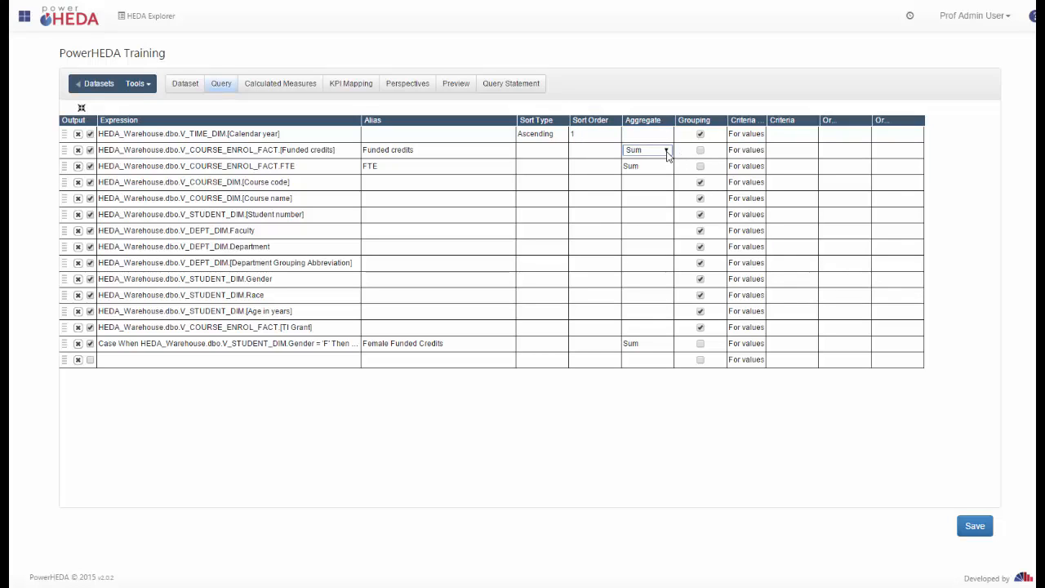
left_click(666, 153)
scroll(714, 330, "down", 1)
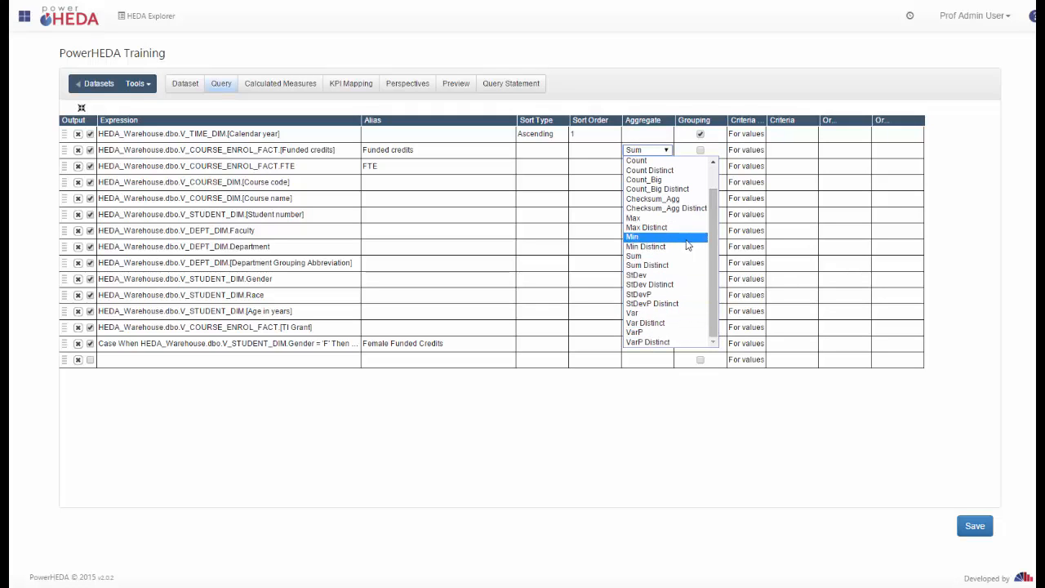
left_click(646, 153)
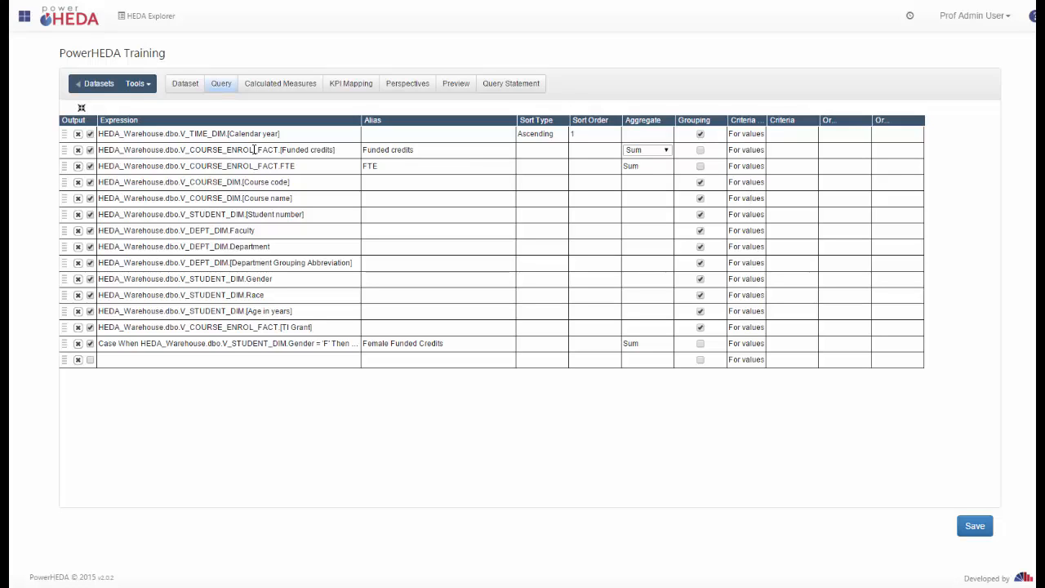
Widen the Criteria for column, leaving the Funded credits scope as For values.
left_click(748, 155)
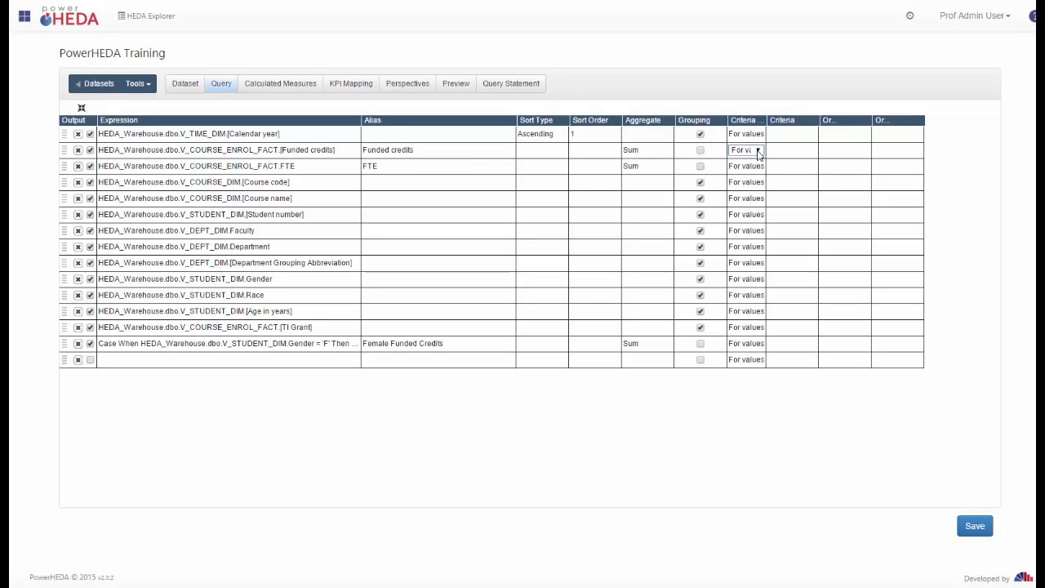
left_click(758, 151)
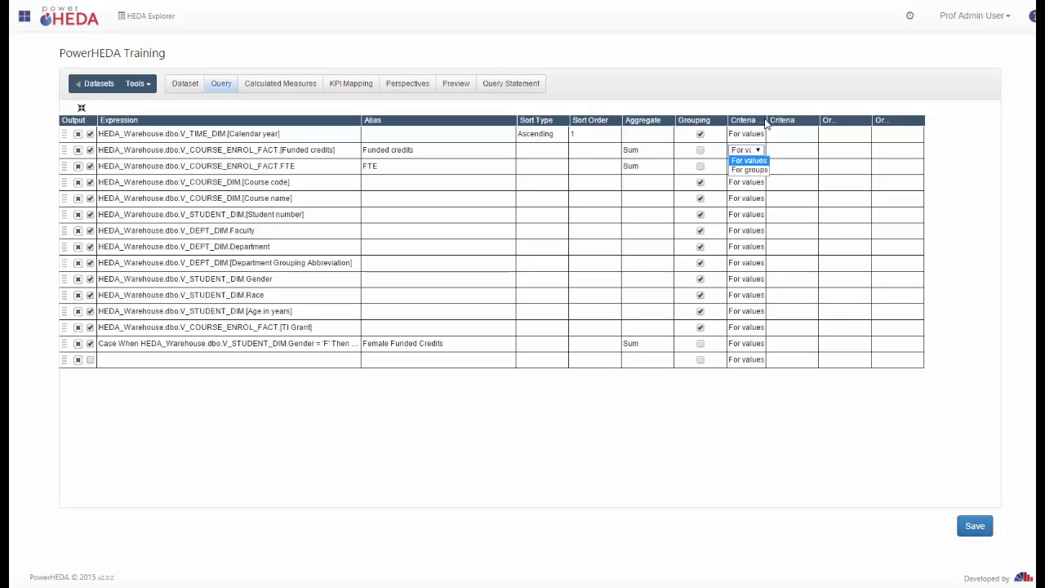
left_click(766, 121)
left_click_drag(766, 120, 792, 120)
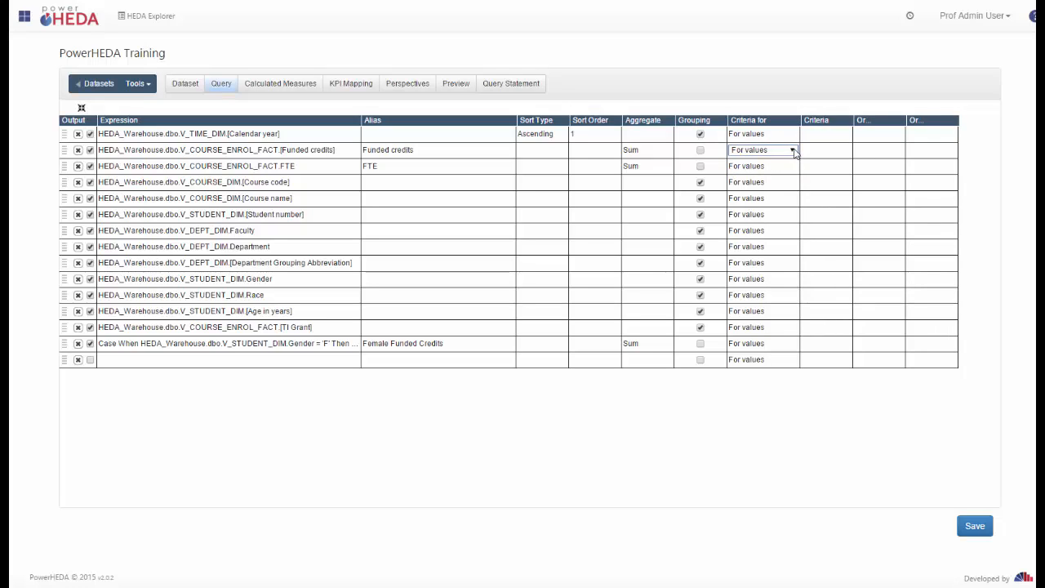
left_click(792, 151)
left_click(794, 151)
left_click(842, 151)
Start a Funded credits criteria expression, then abandon it without adding a filter.
left_click(846, 153)
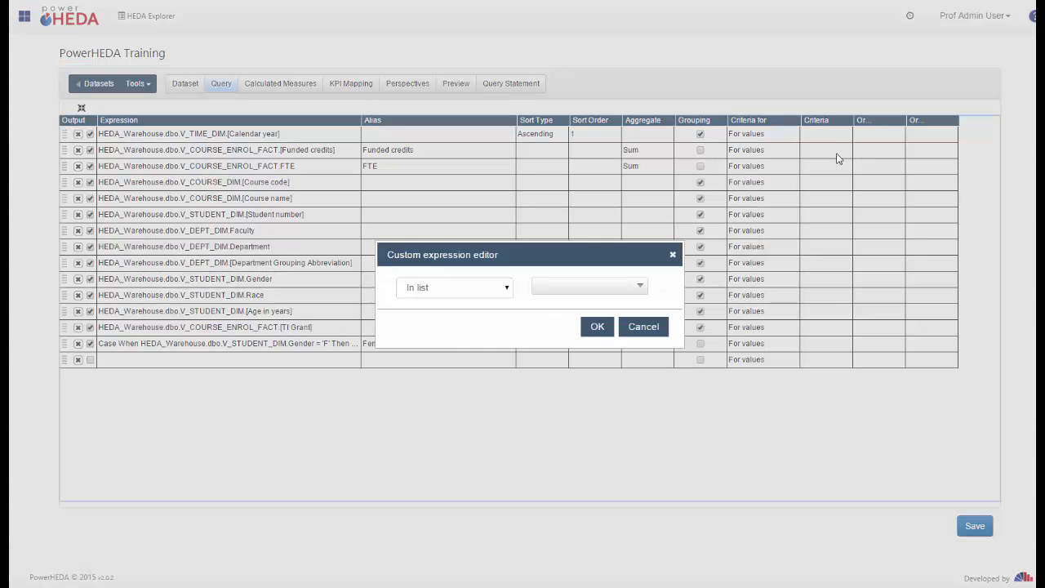
left_click(495, 287)
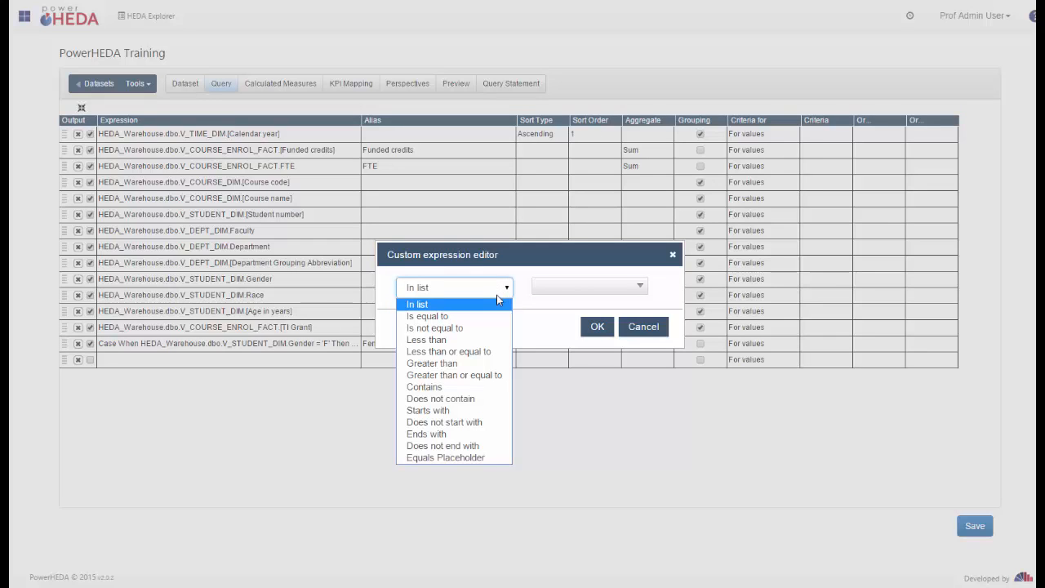
left_click(598, 284)
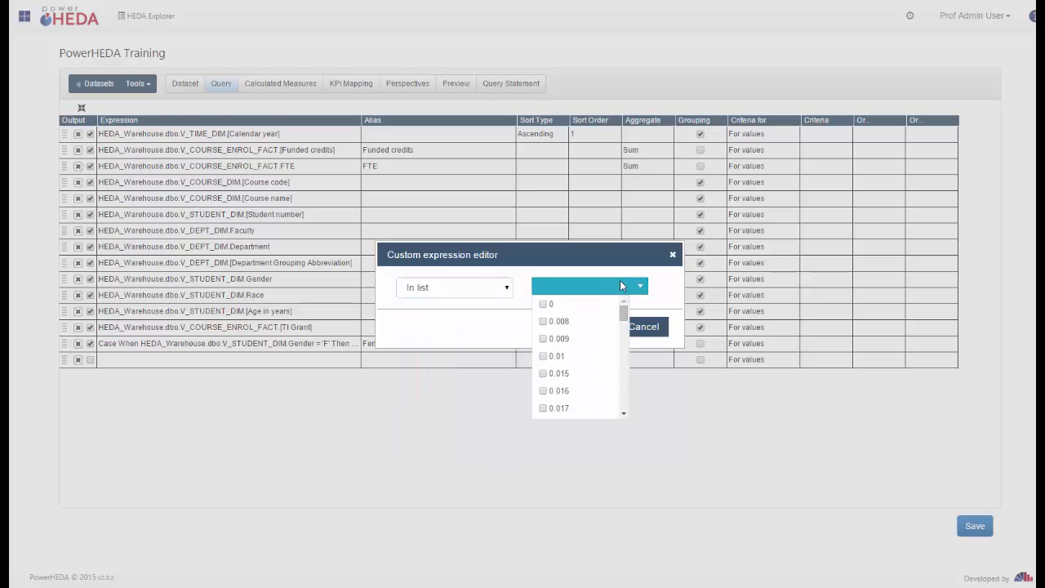
left_click(655, 326)
left_click(834, 148)
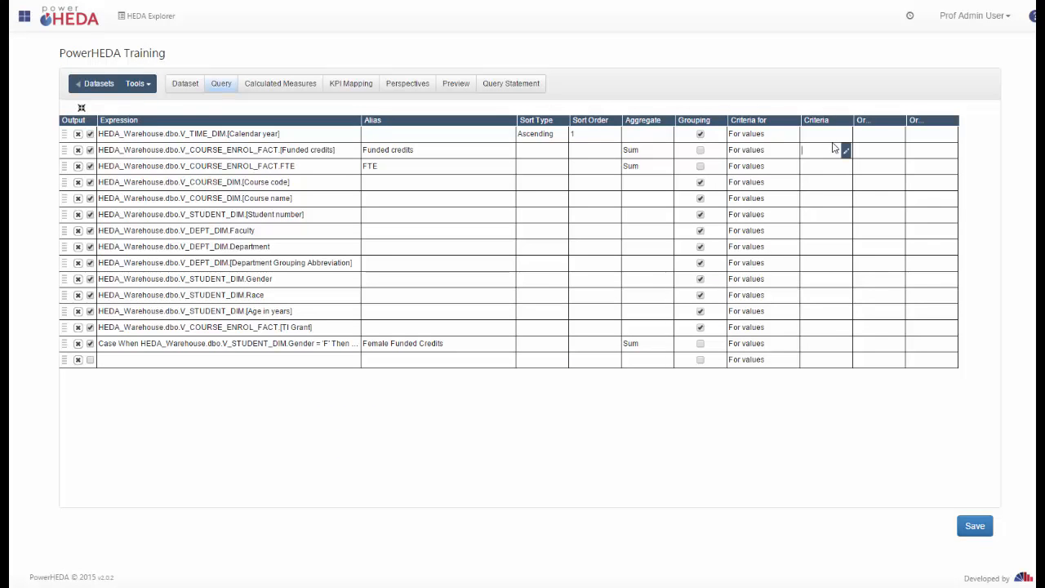
Filter Calendar year with an In list of 2010, 2011, 2012, 2013 and 2014.
left_click(842, 135)
left_click(846, 134)
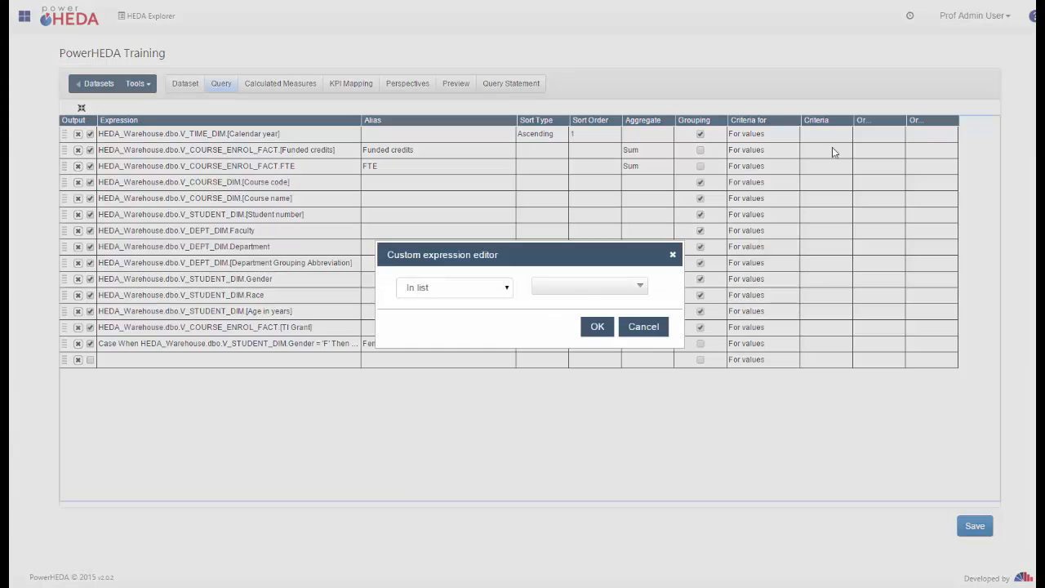
left_click(597, 287)
scroll(604, 400, "down", 3)
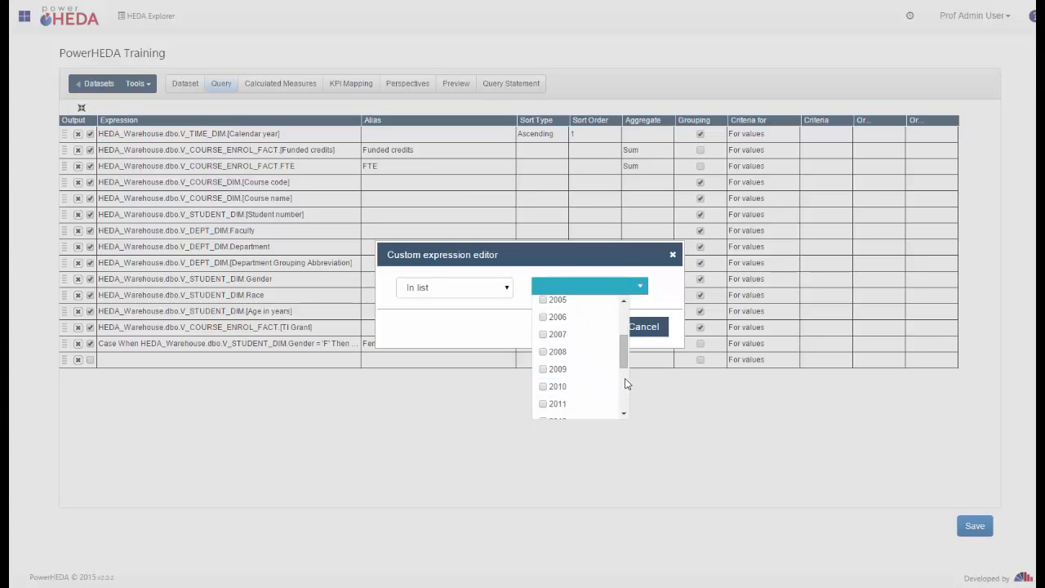
left_click(543, 386)
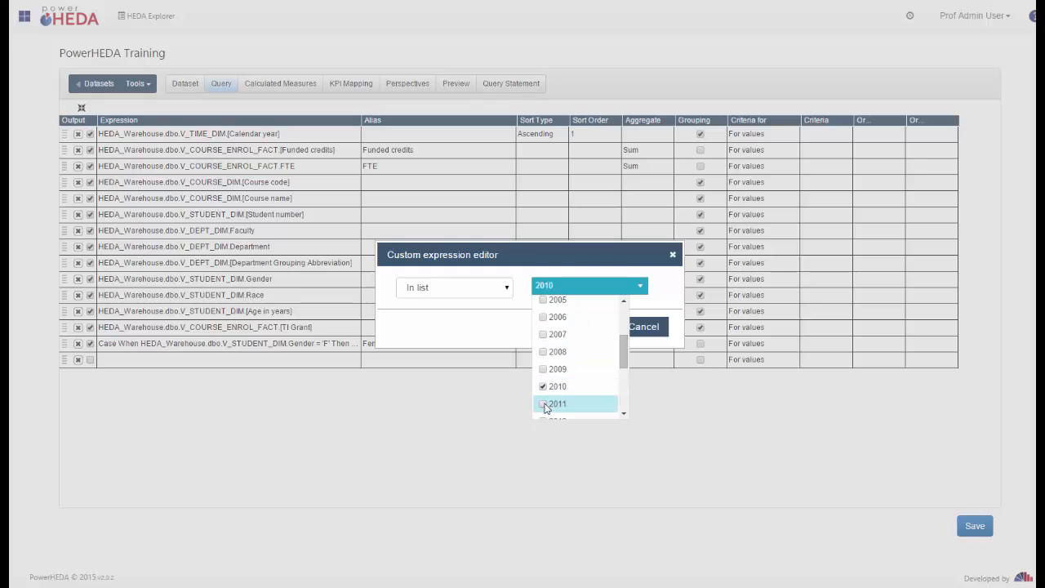
left_click(542, 404)
scroll(545, 392, "down", 5)
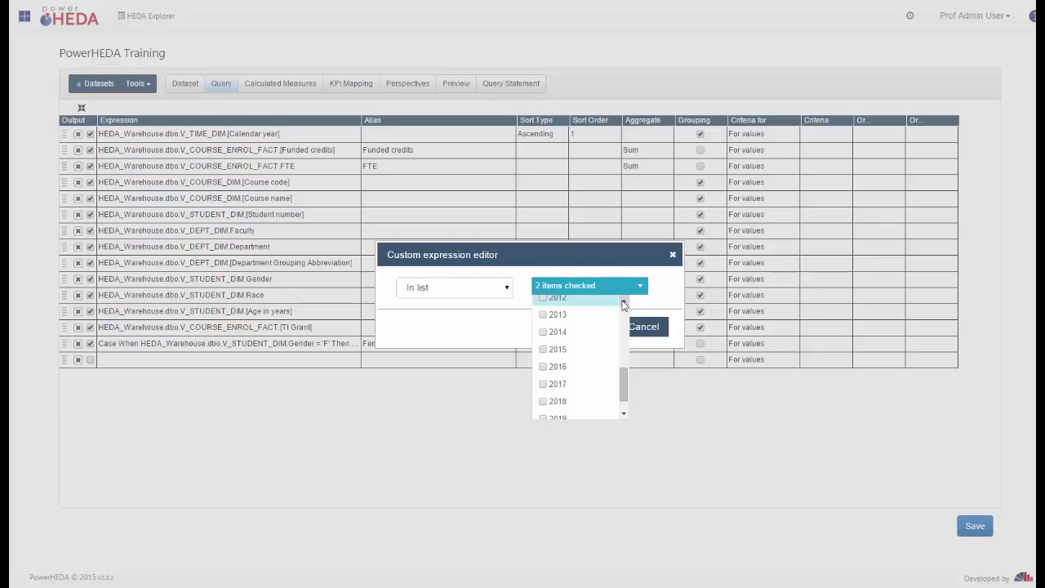
left_click(624, 303)
left_click(543, 323)
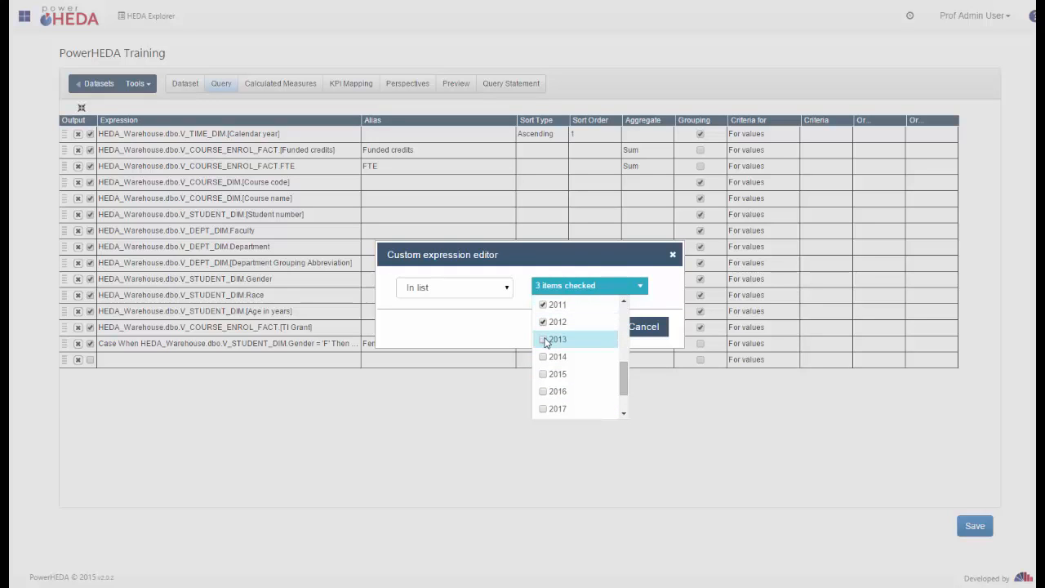
left_click(543, 339)
left_click(543, 356)
left_click(482, 336)
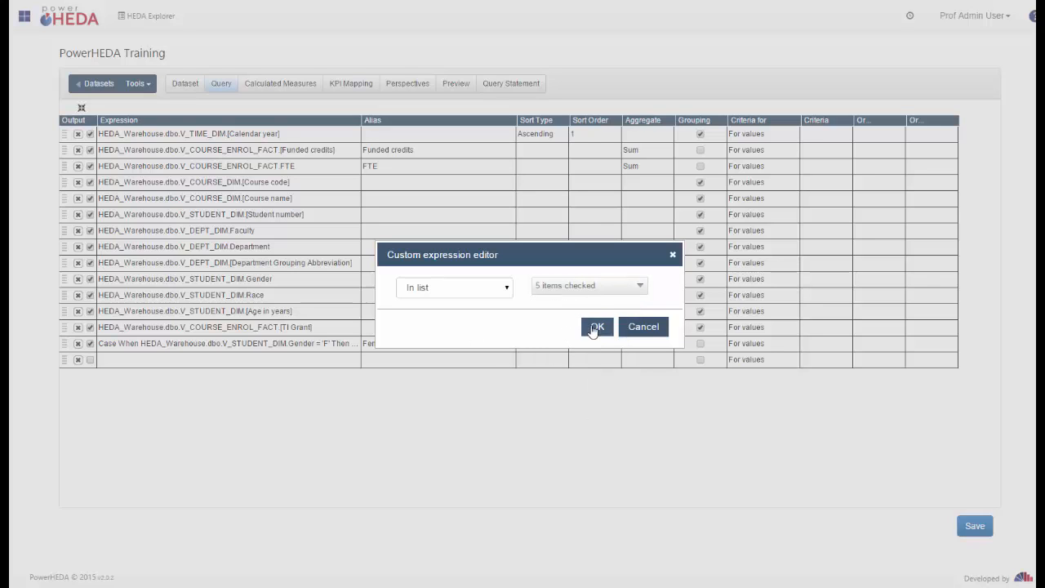
left_click(595, 328)
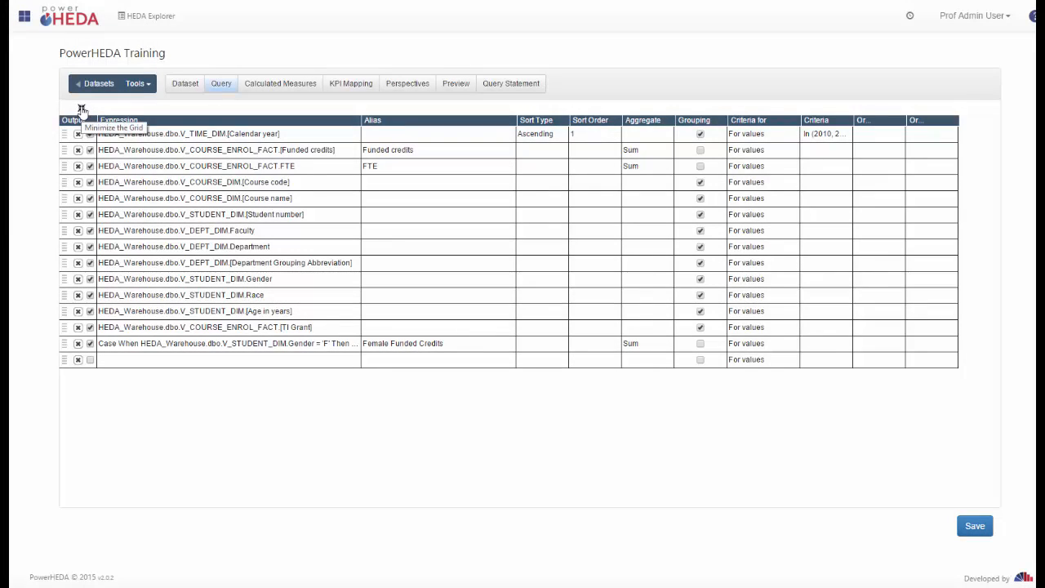
Show the Query Objects diagram above the grid and save the filtered query.
left_click(81, 109)
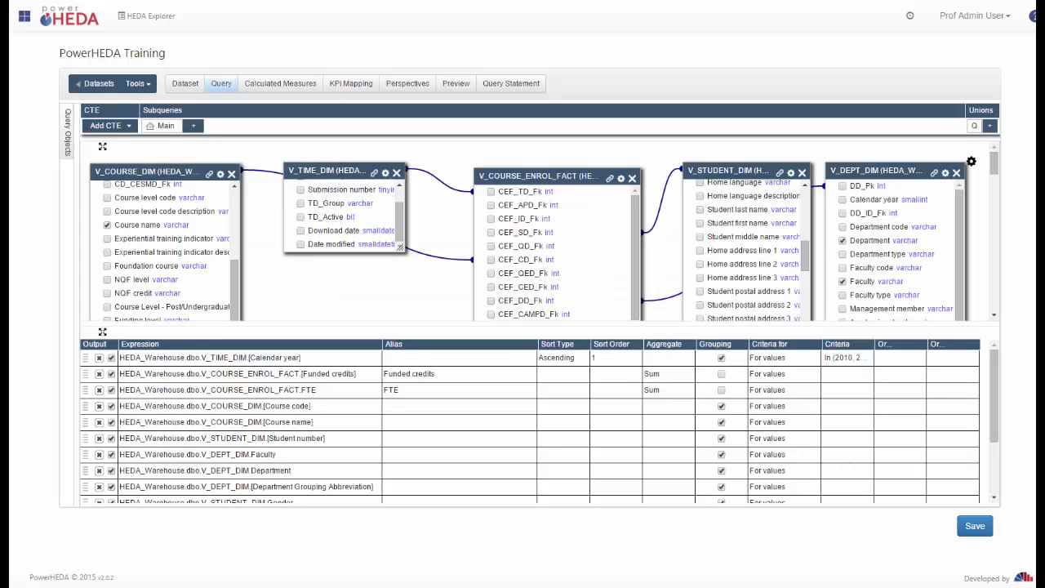
left_click(977, 527)
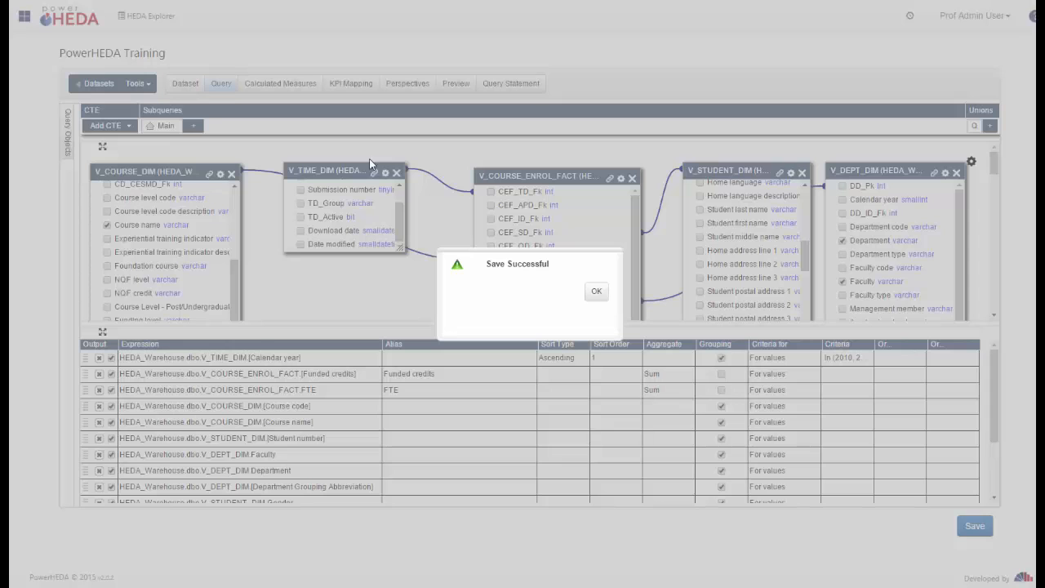
left_click(596, 292)
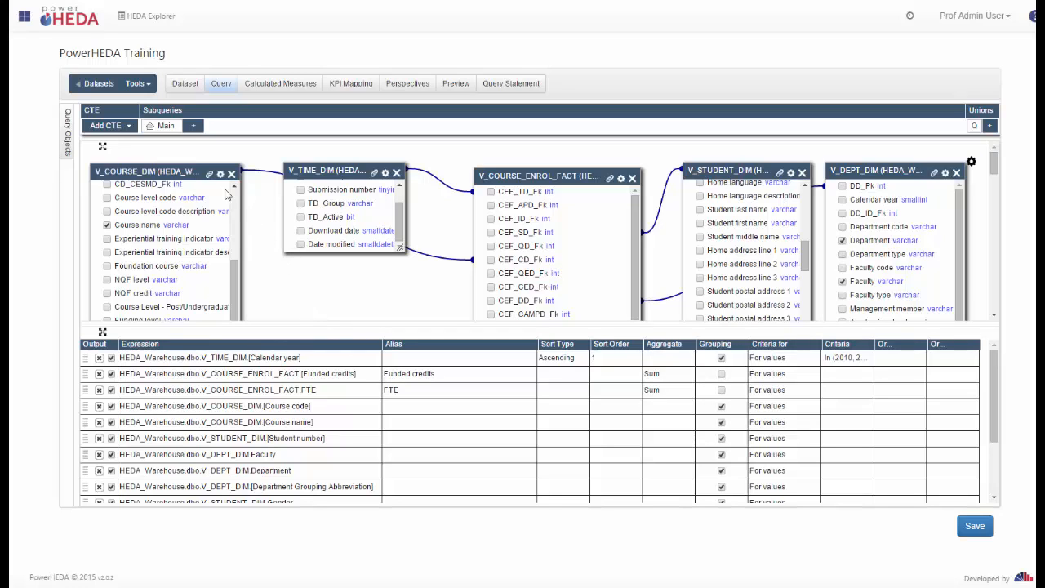
left_click(124, 127)
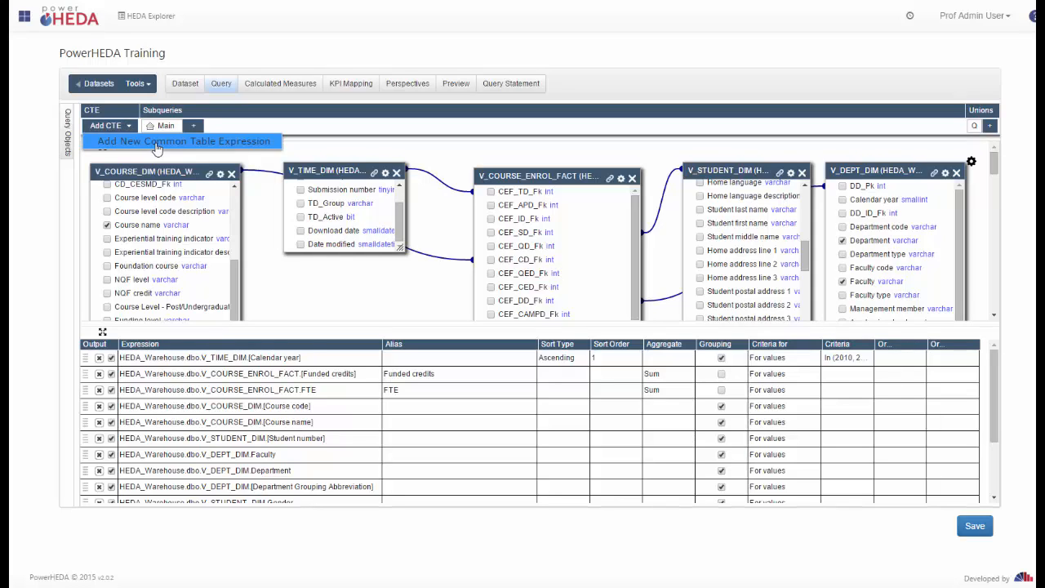
left_click(155, 141)
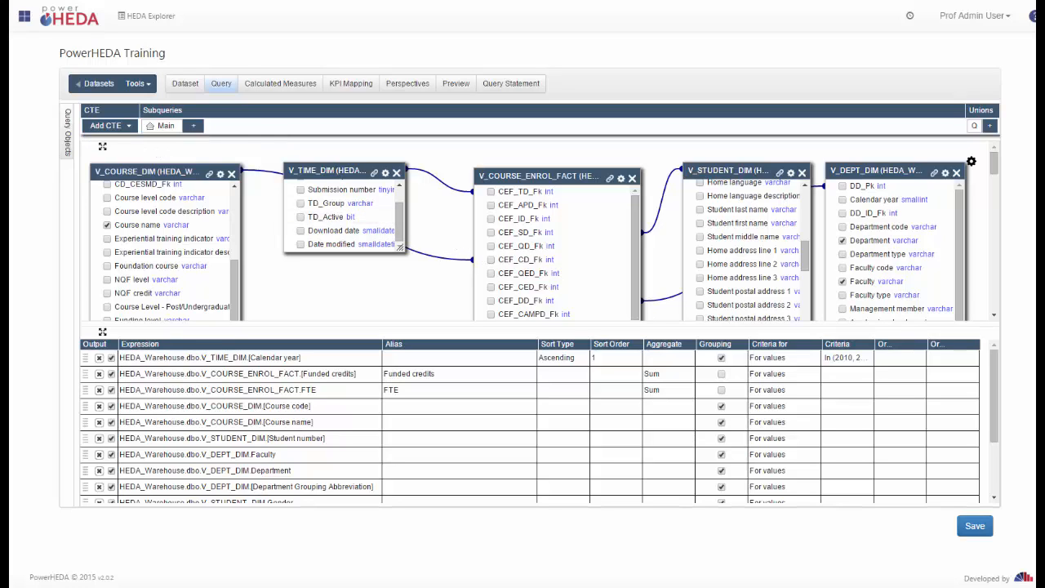
Add common table expression Query1 and open its subquery tab.
left_click(193, 126)
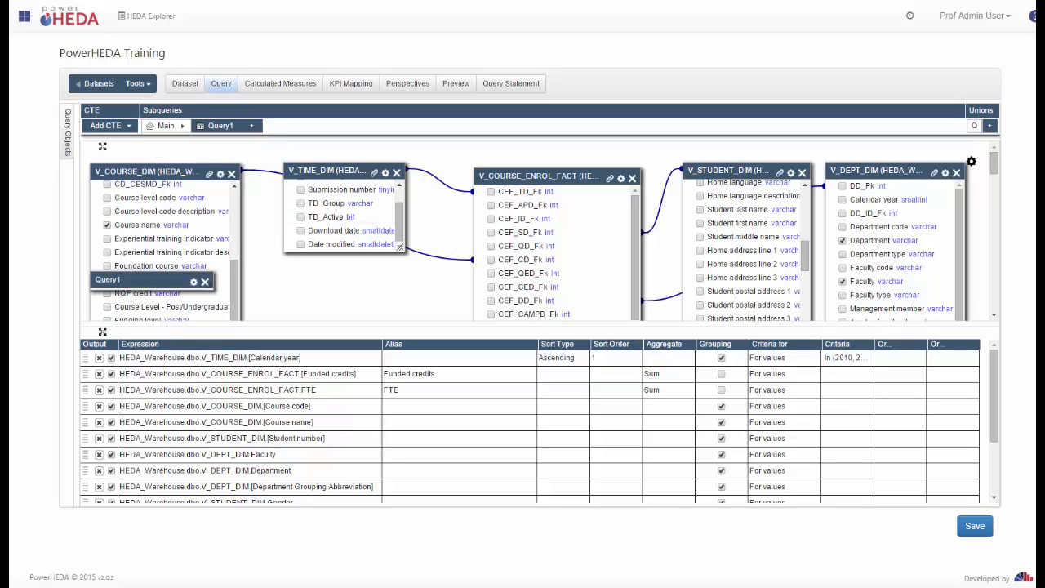
left_click(129, 127)
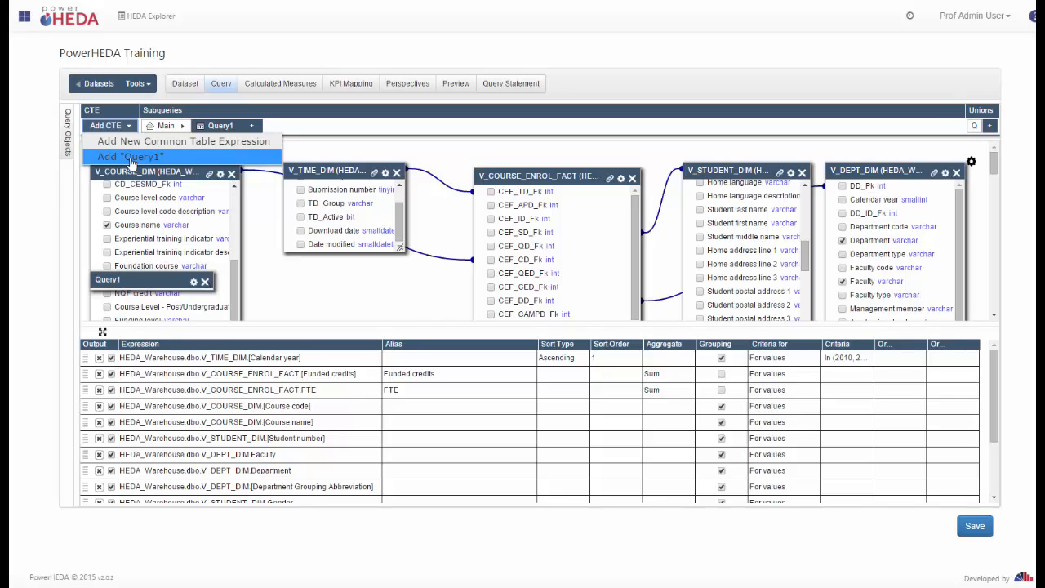
left_click(253, 131)
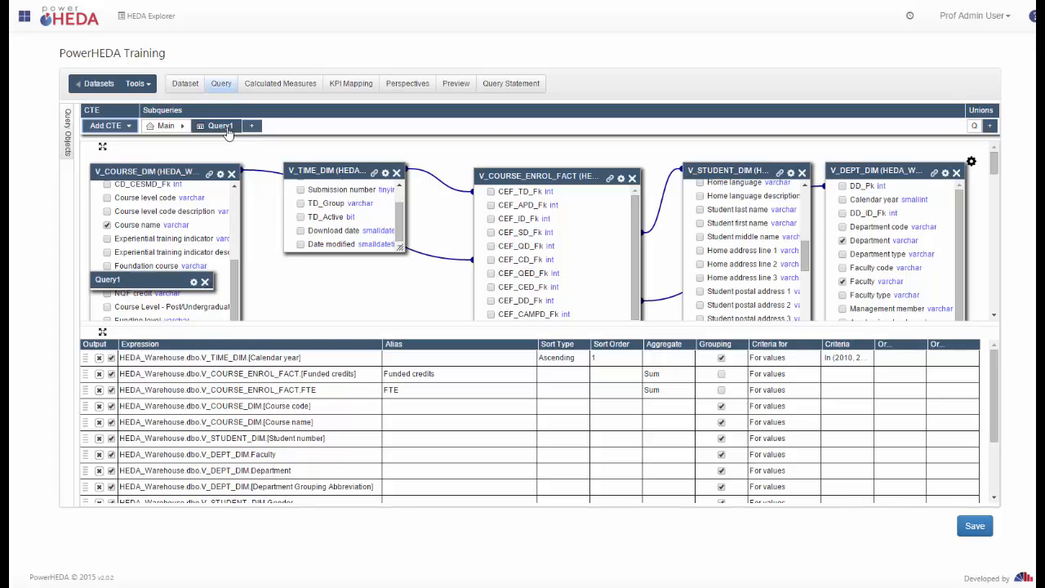
left_click(217, 128)
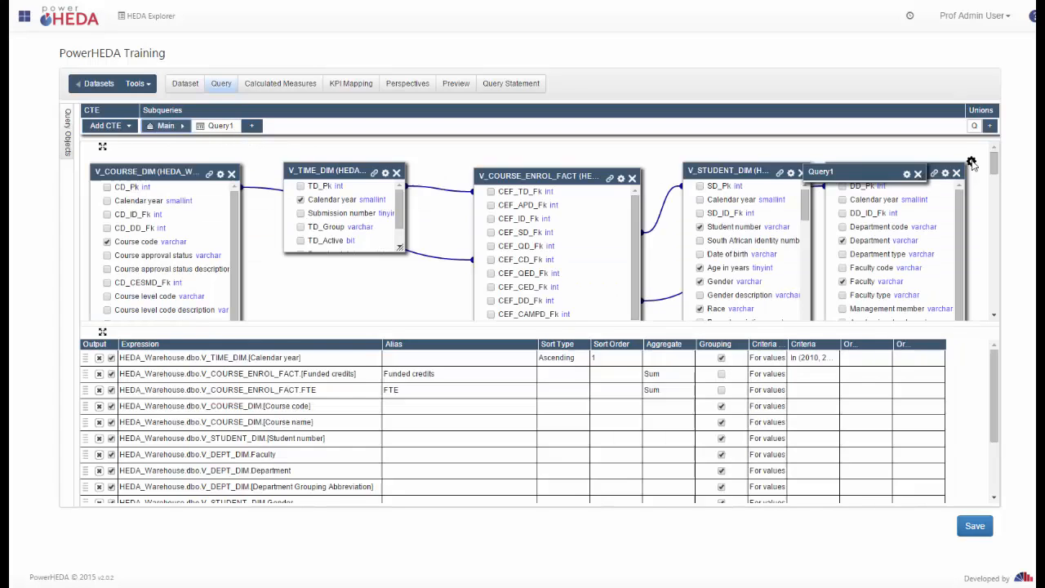
Review Query Properties and union options without changes, then open the Calculated Measures page.
left_click(971, 162)
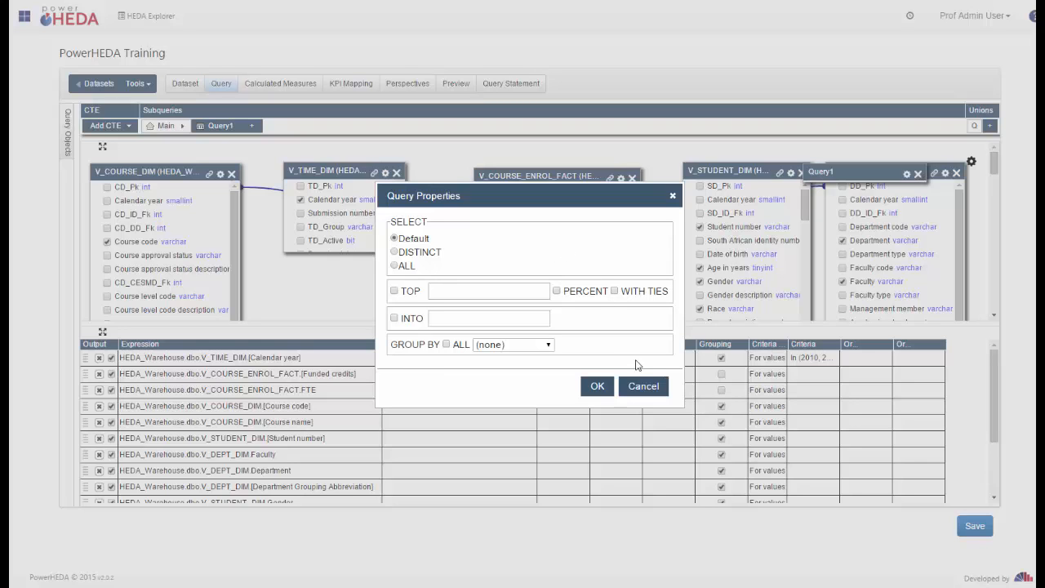
left_click(643, 387)
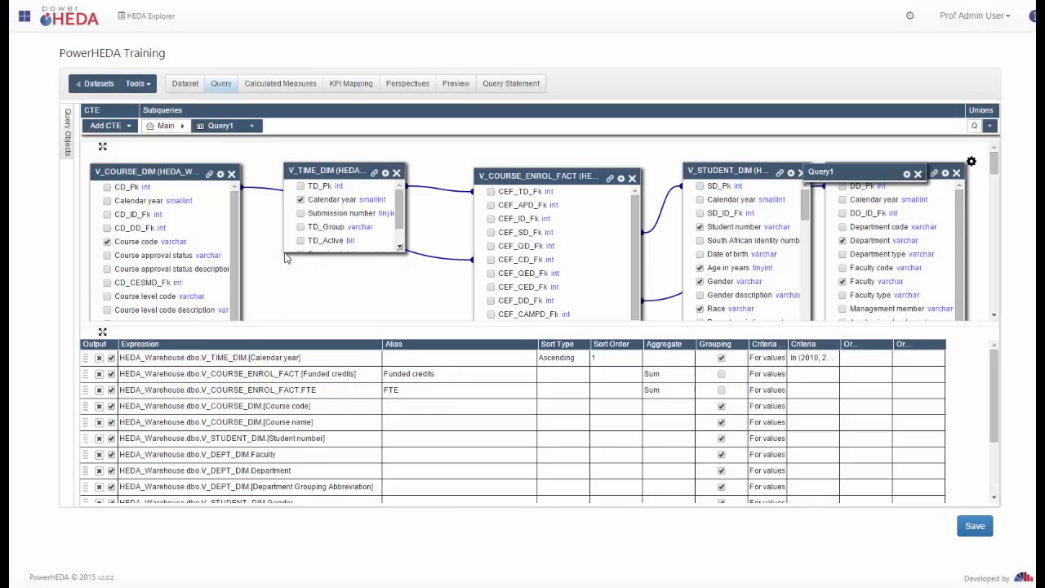
left_click(989, 125)
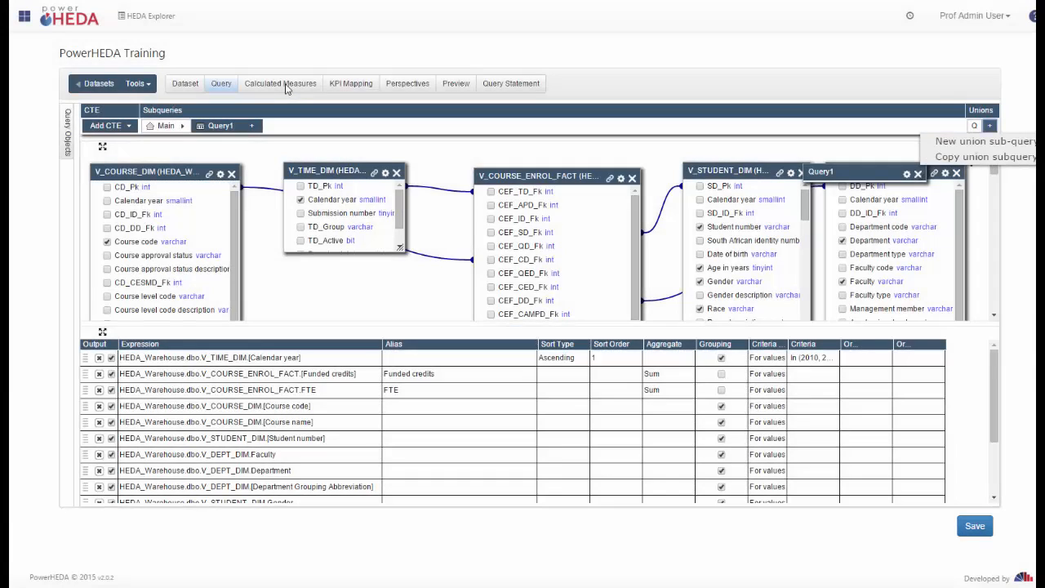
left_click(284, 86)
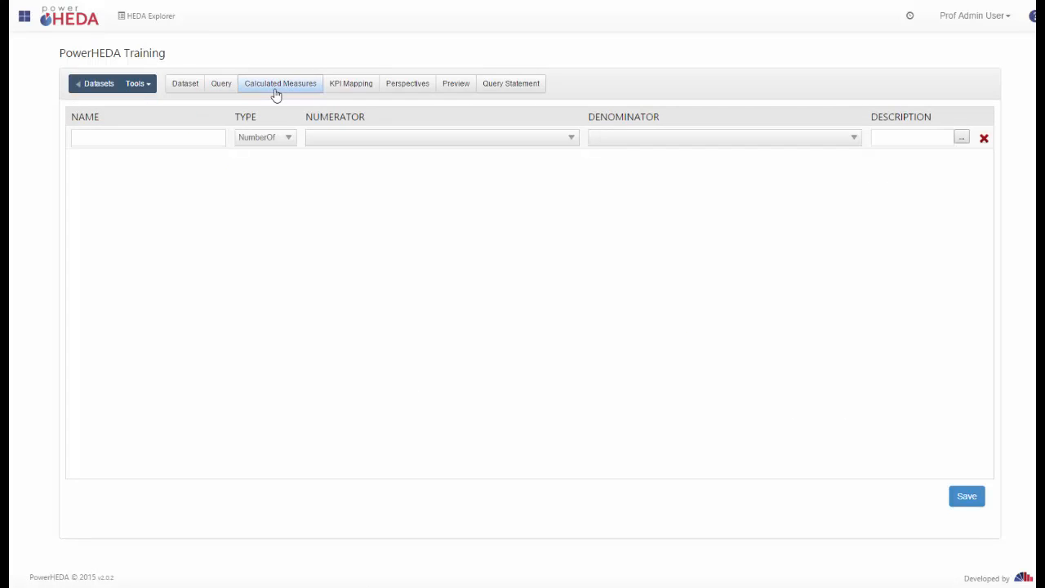
Define measure 'Female FTE Rate' as a Percentage of Female Funded Credits over Funded credits.
left_click(163, 142)
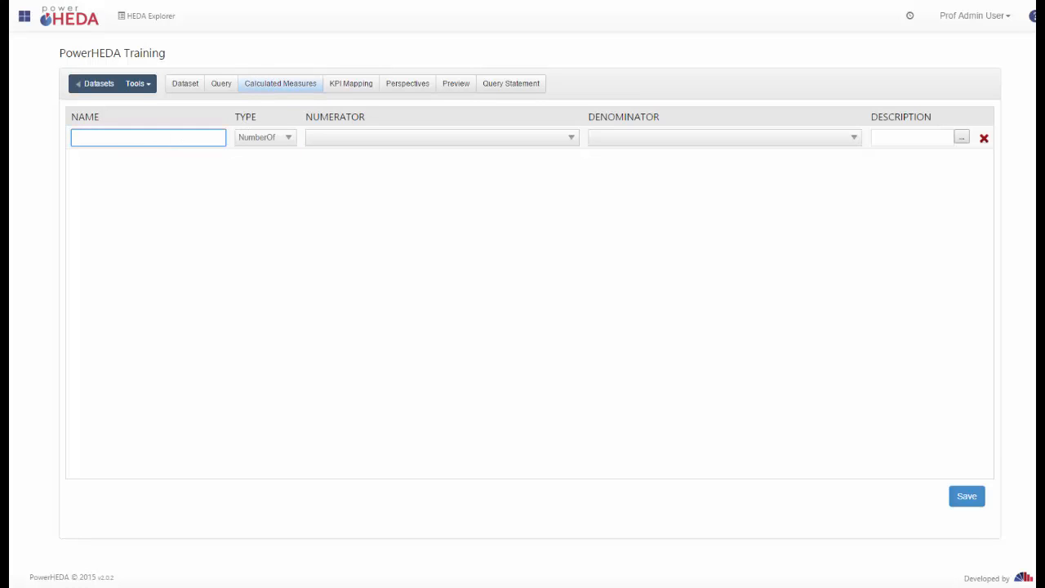
type("Female FTE Rate")
left_click(288, 139)
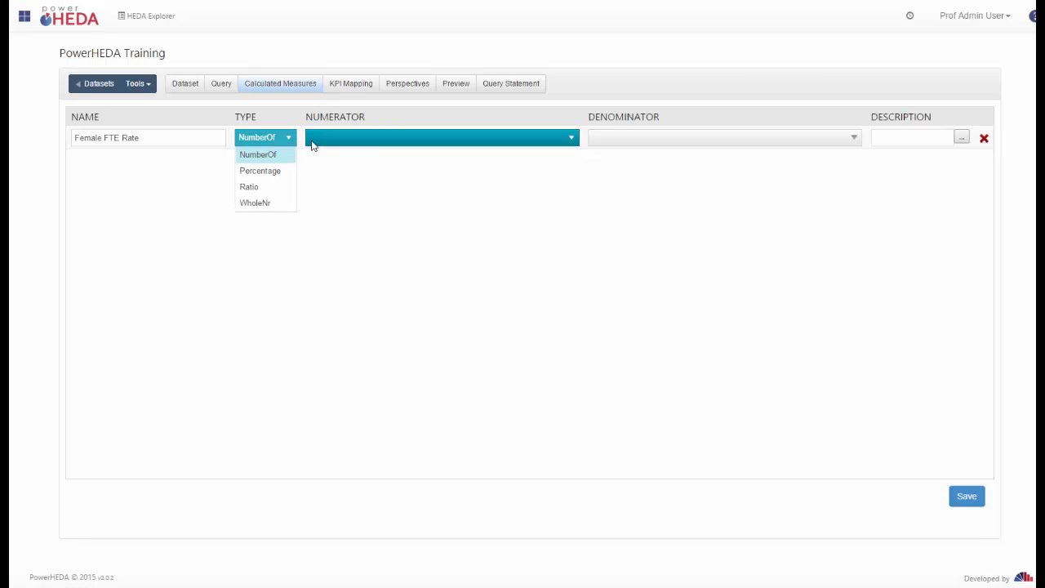
left_click(273, 173)
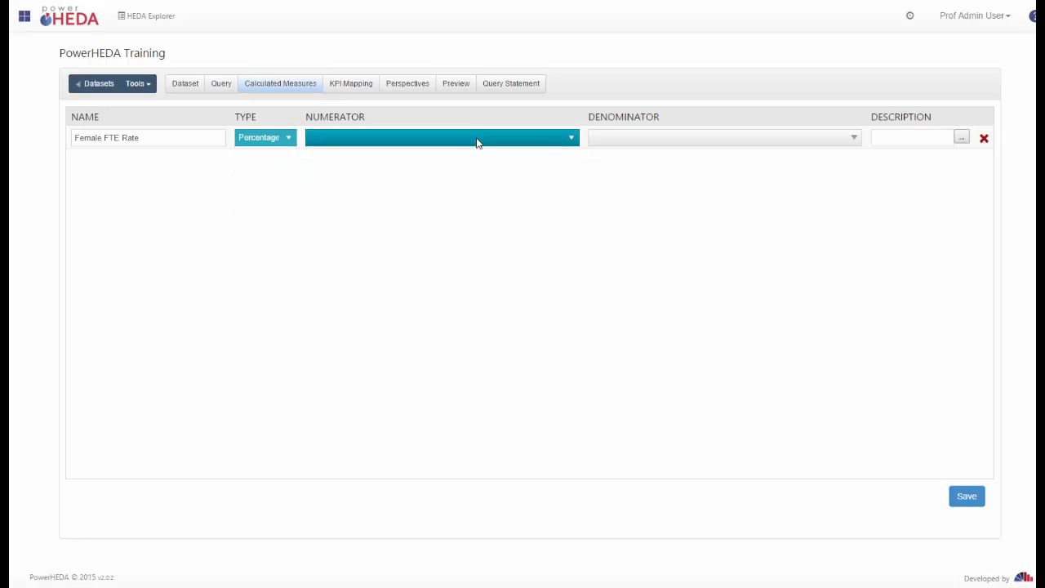
left_click(478, 142)
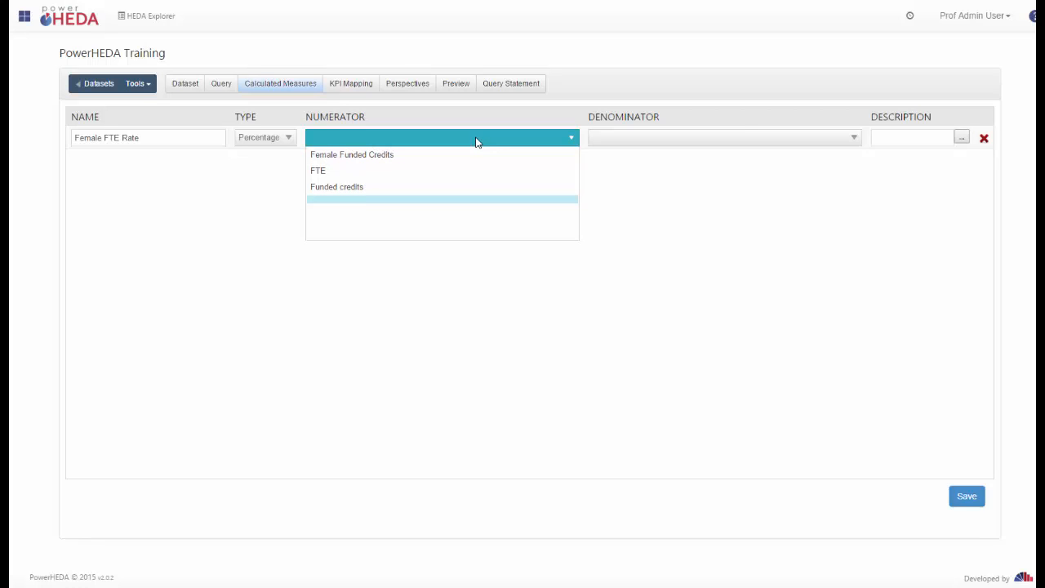
left_click(390, 158)
left_click(652, 140)
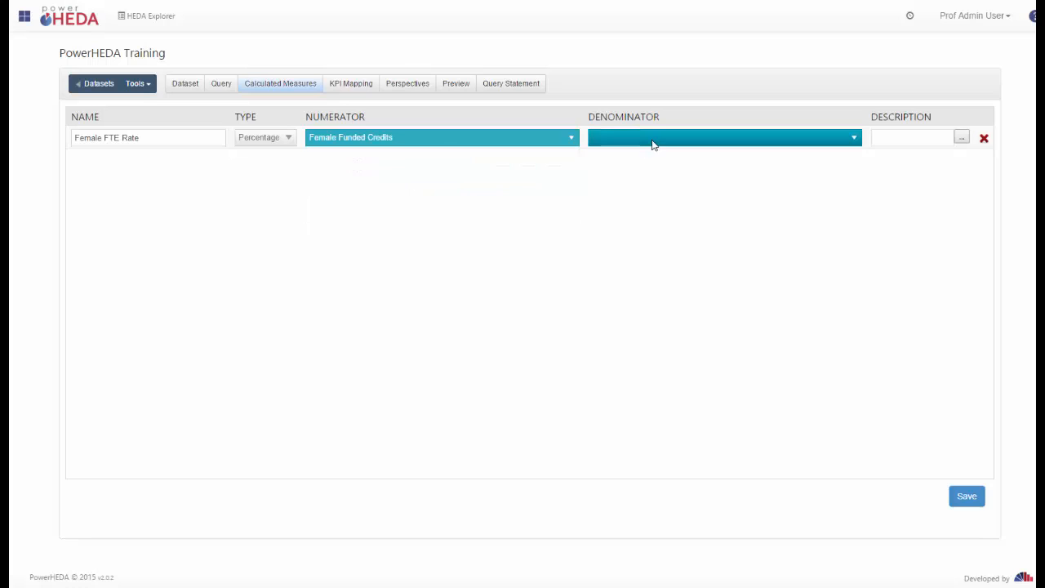
left_click(644, 184)
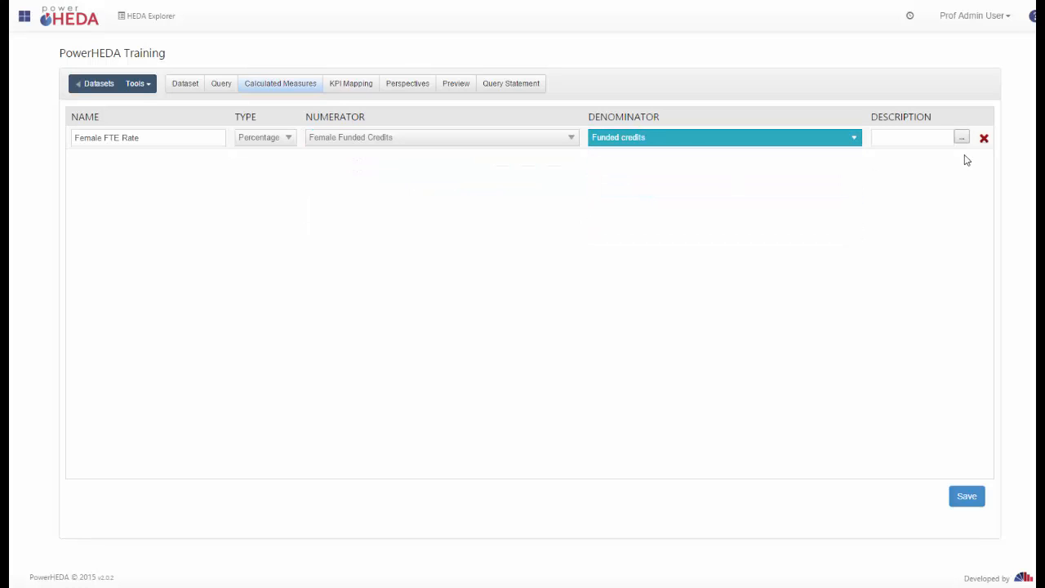
Set the description to the powerheda_color.png image and save the measure.
left_click(905, 138)
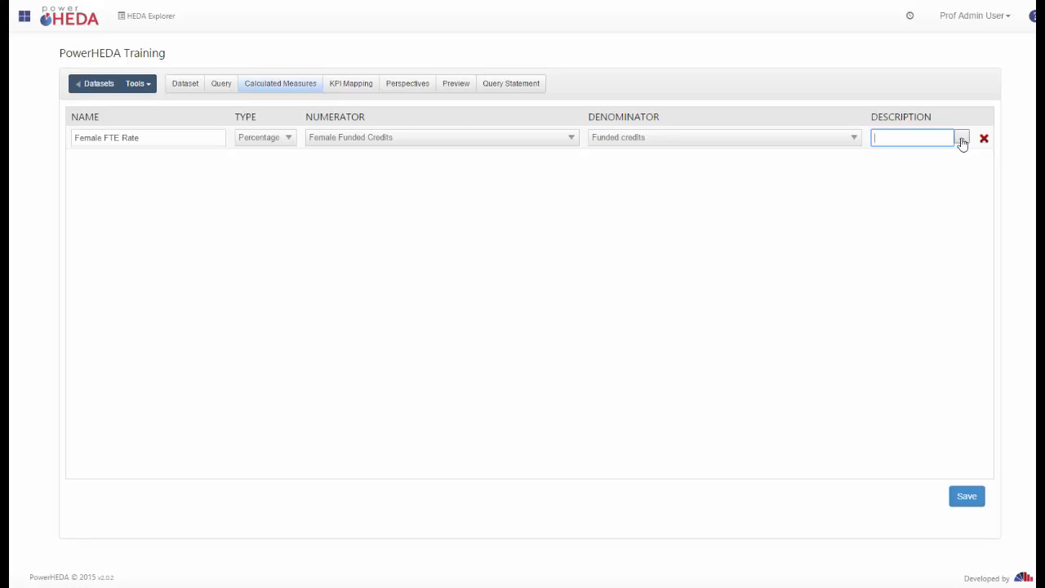
left_click(963, 142)
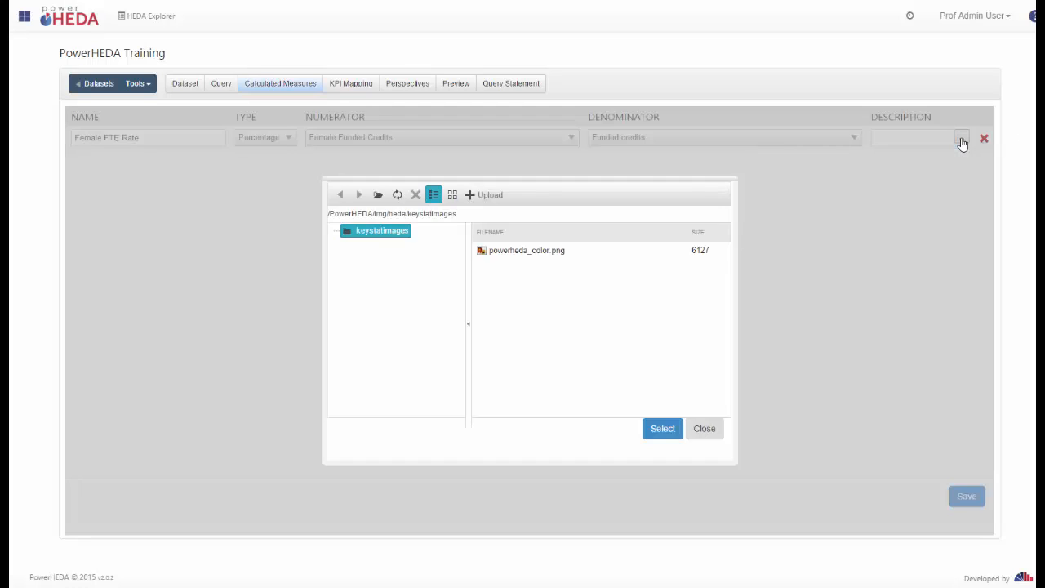
left_click(527, 253)
left_click(662, 430)
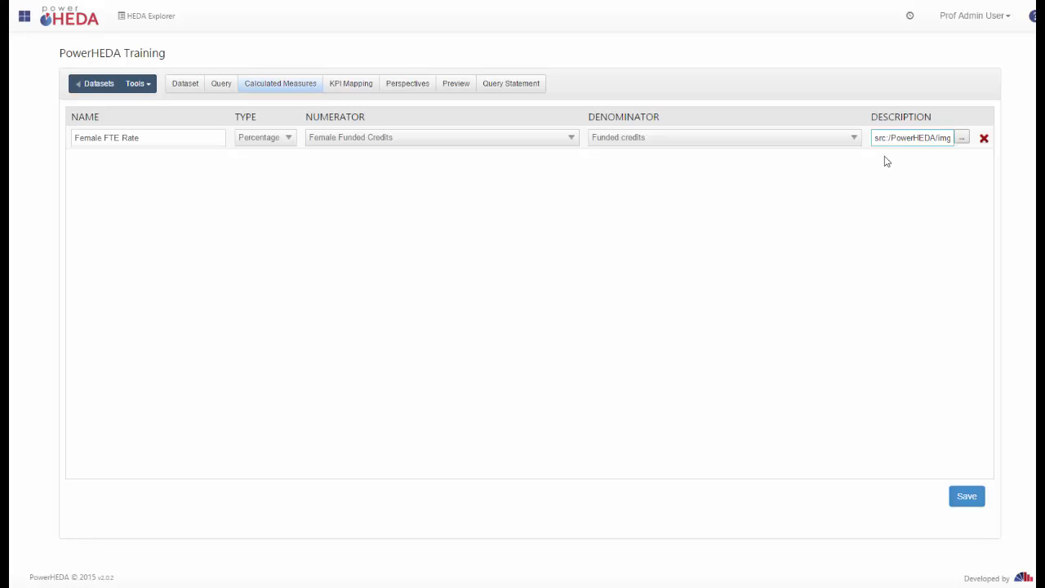
left_click(820, 217)
left_click(966, 498)
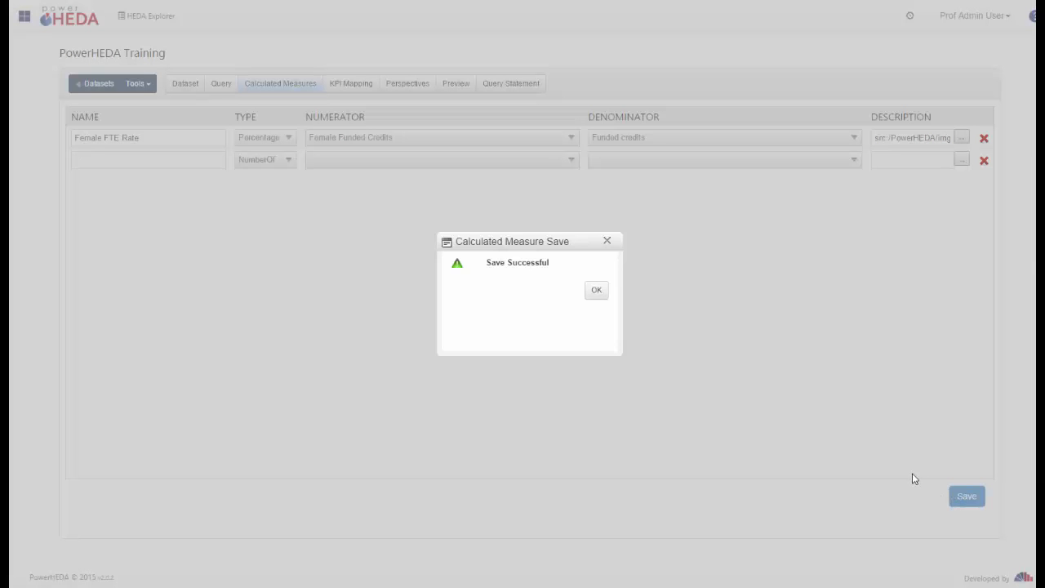
left_click(596, 291)
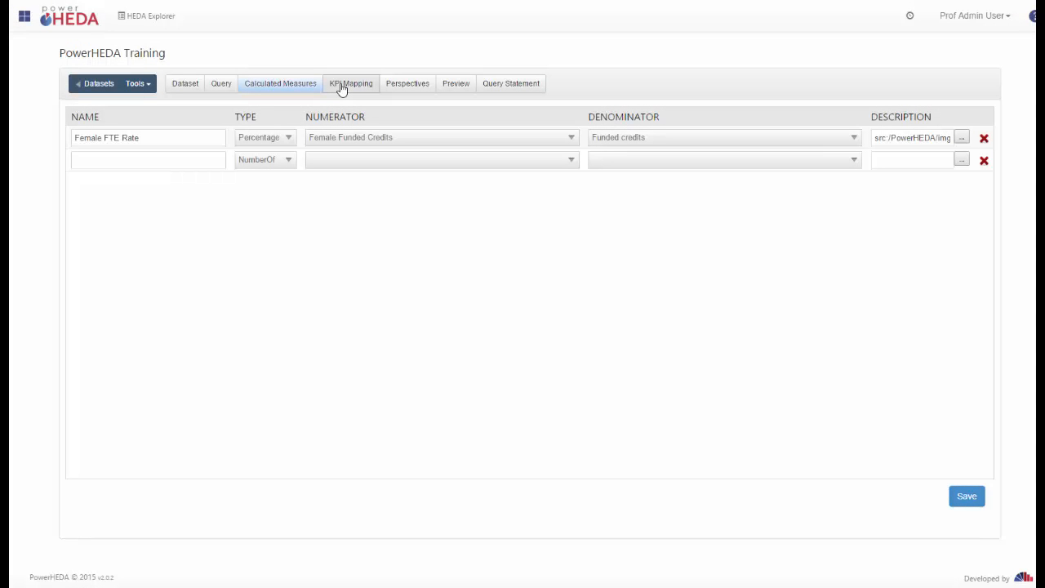
Map Female FTE Rate to the Female FTEs KPI and save the mapping.
left_click(341, 86)
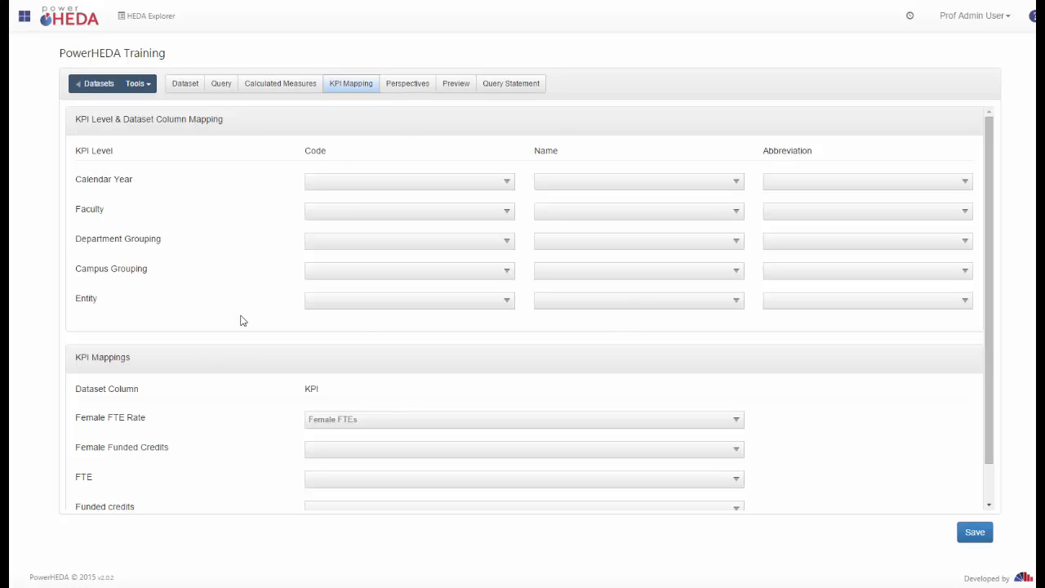
scroll(247, 328, "down", 1)
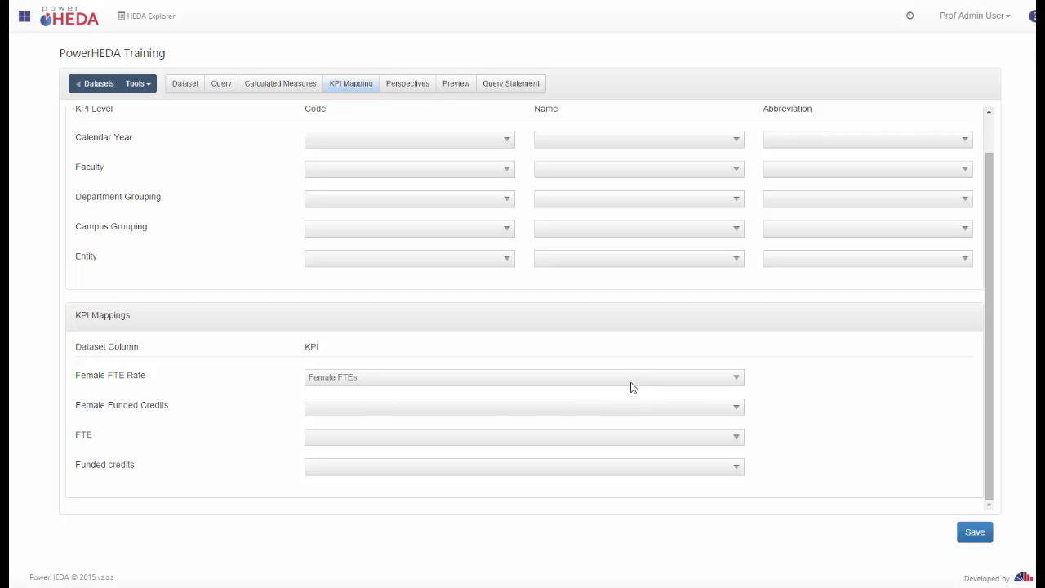
left_click(732, 382)
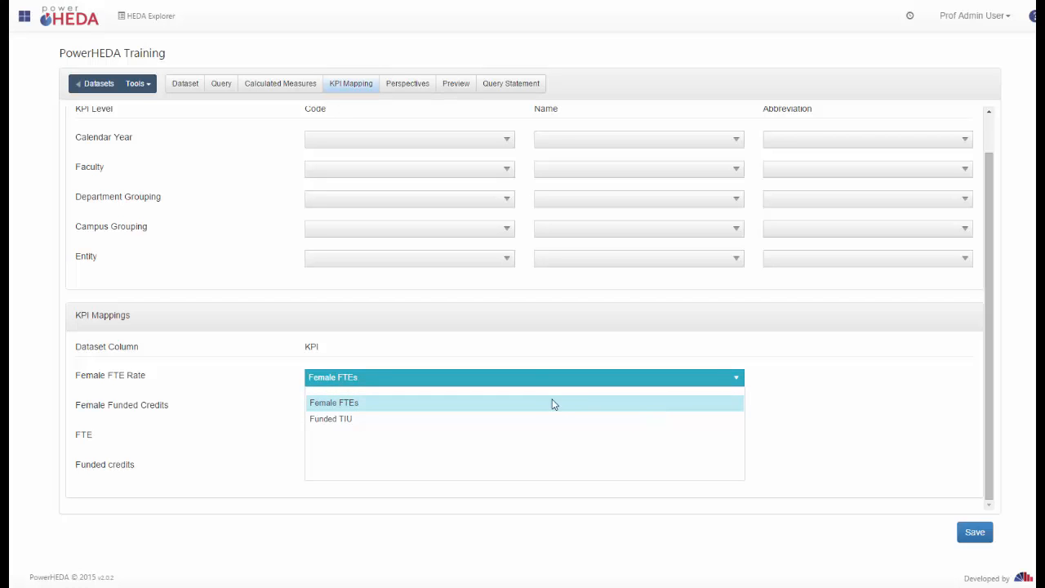
left_click(828, 416)
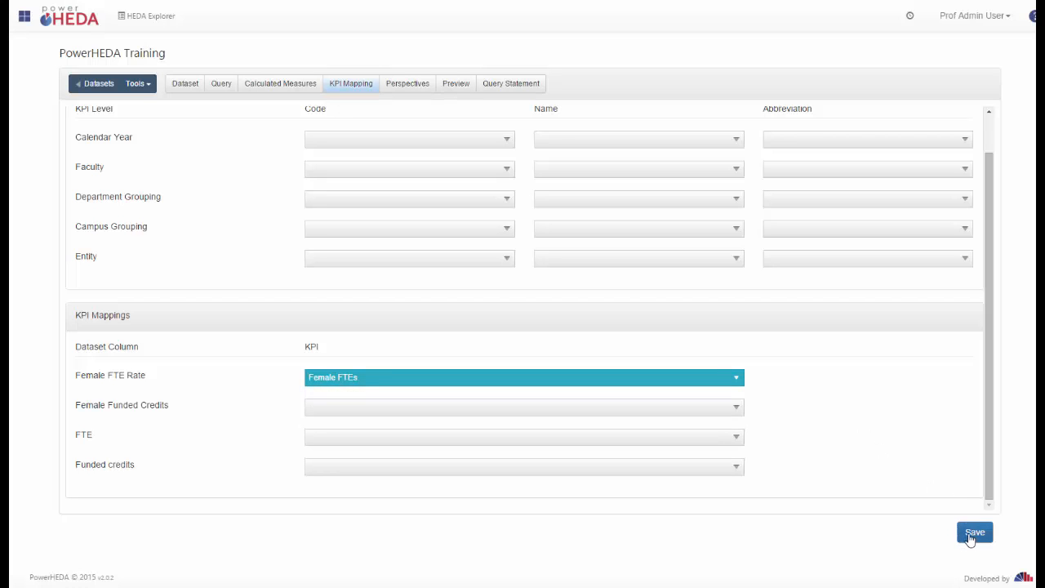
left_click(970, 537)
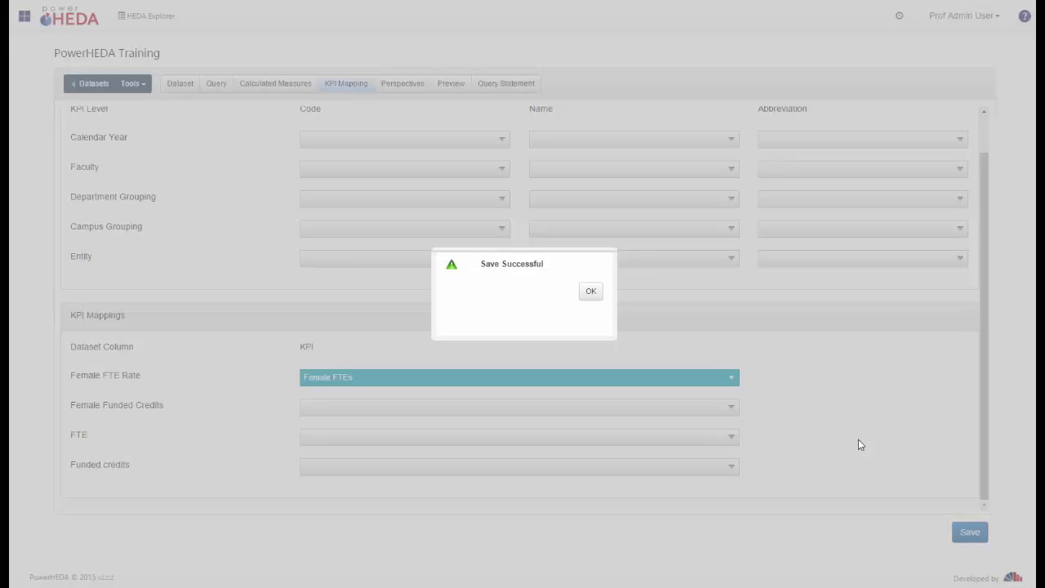
left_click(588, 295)
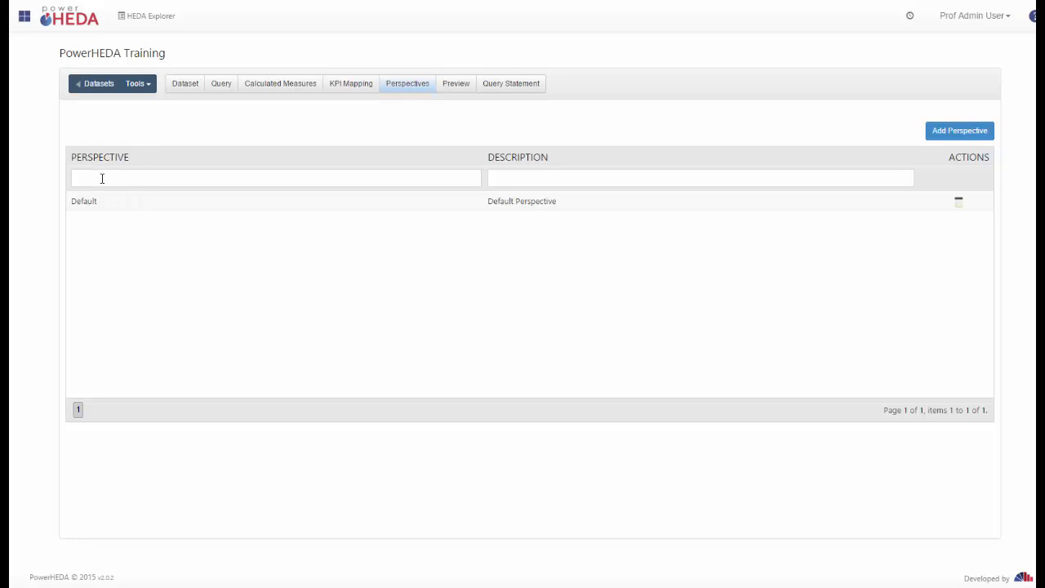
Glance at the query design, then return to the Perspectives list.
left_click(222, 87)
left_click(410, 86)
left_click(274, 179)
Create and save perspective 'PowerHEDA Training Perspective1', using the same text as its description.
left_click(960, 132)
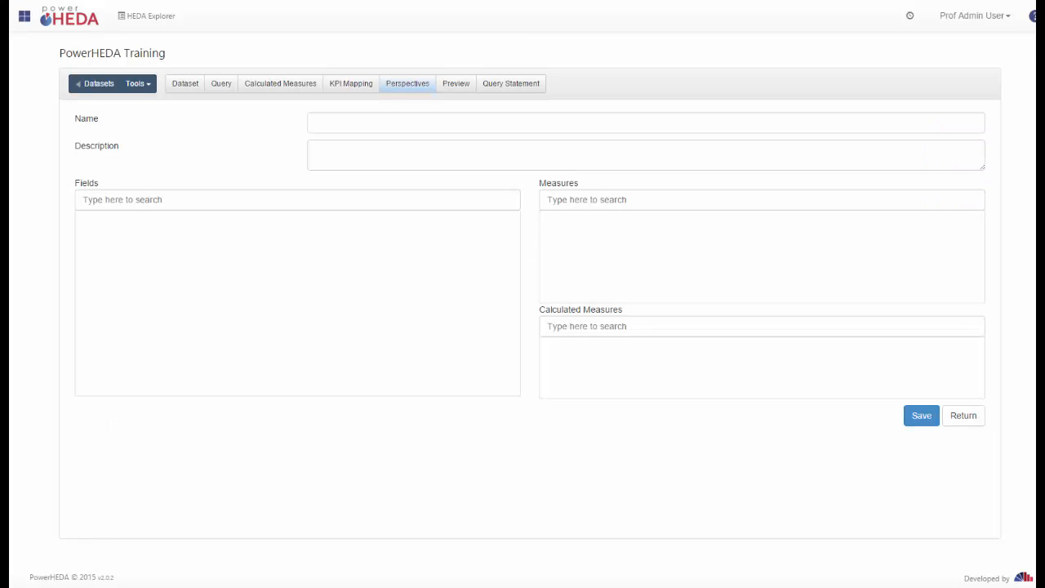
left_click(396, 120)
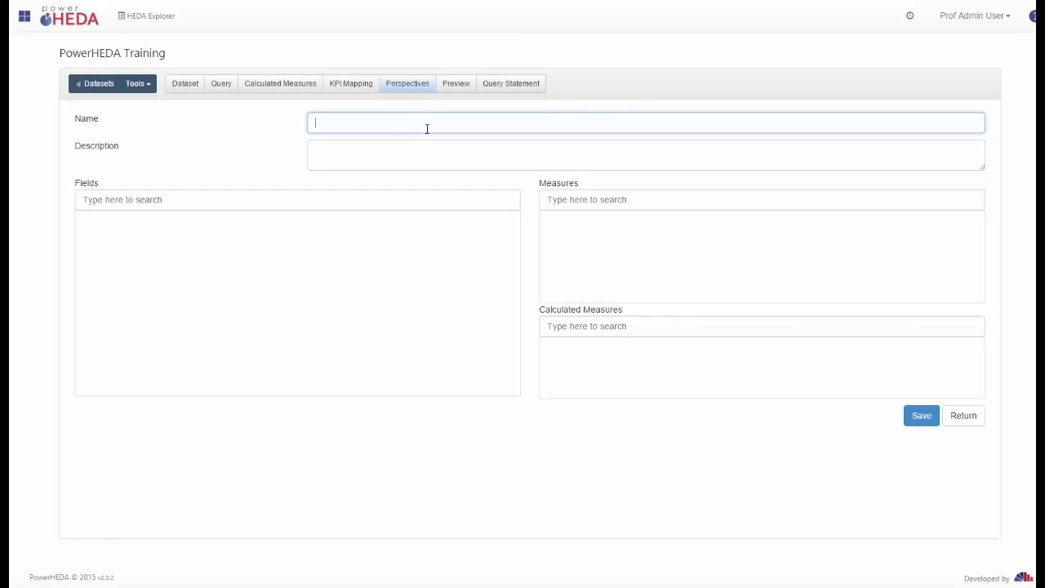
type("PowerHEDA Training Perspective1")
left_click_drag(471, 124, 311, 120)
key("ctrl+c")
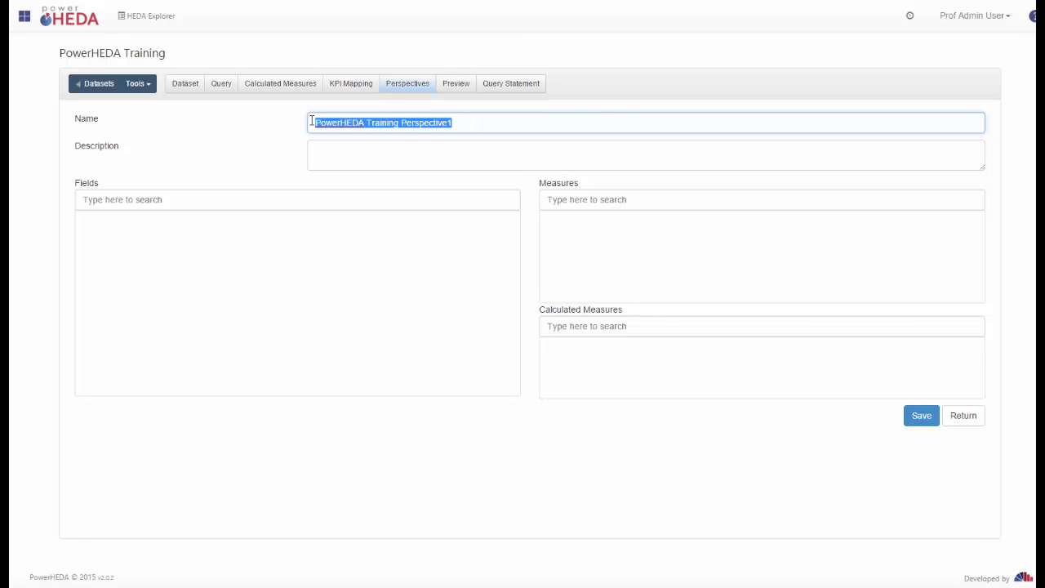
left_click(417, 150)
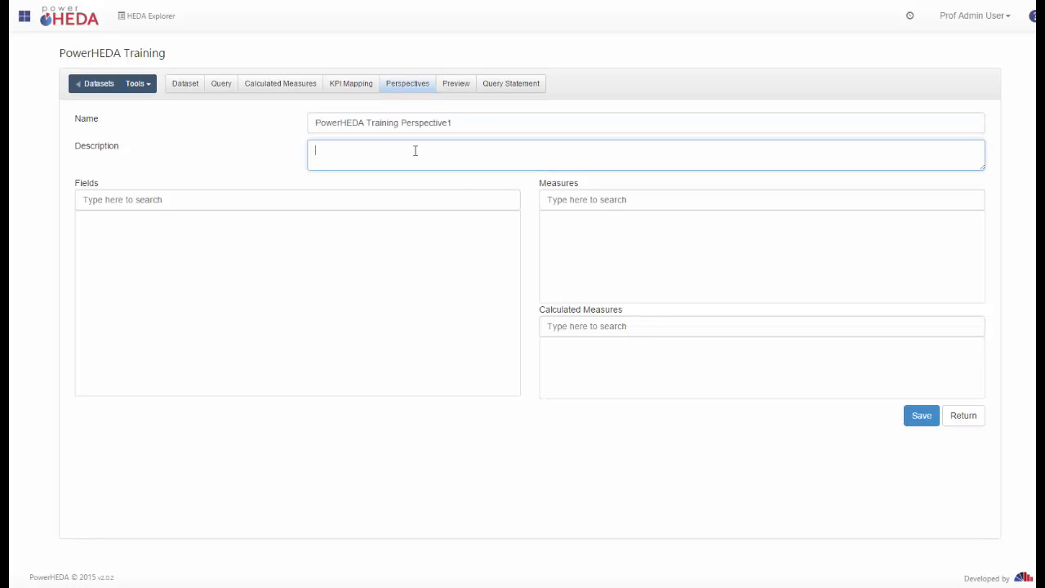
key("ctrl+v")
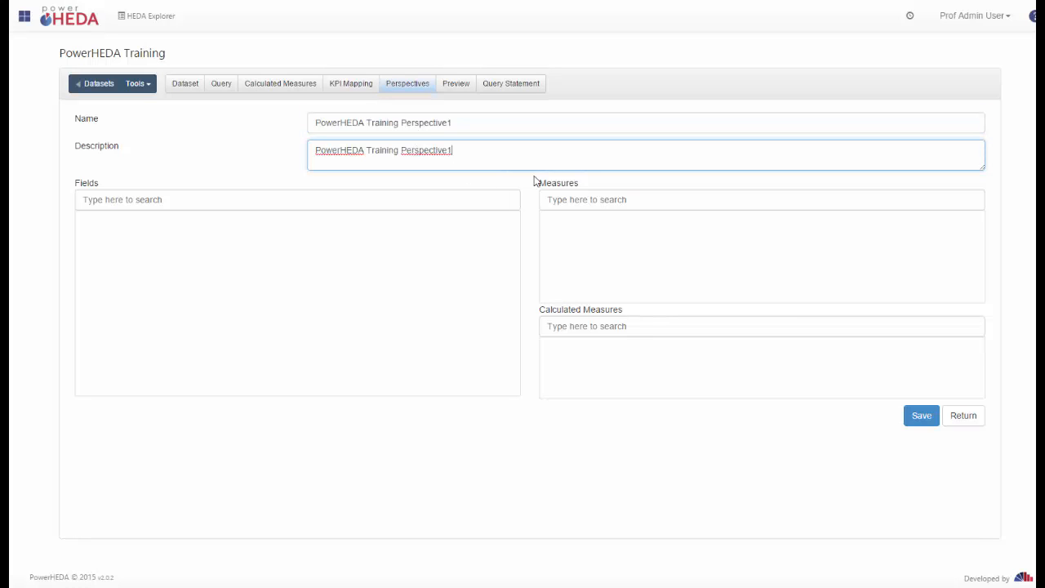
left_click(930, 415)
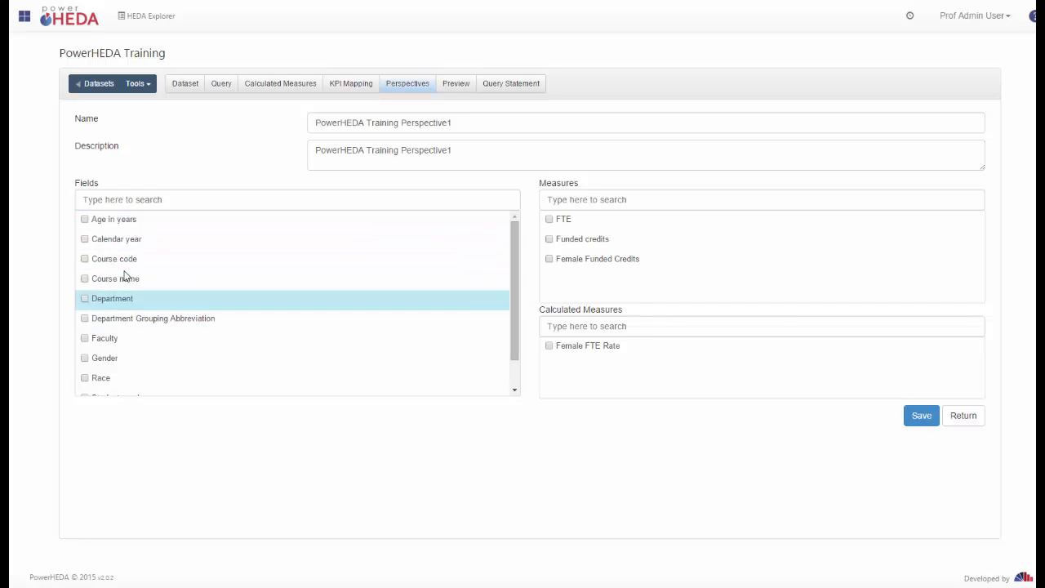
left_click(221, 84)
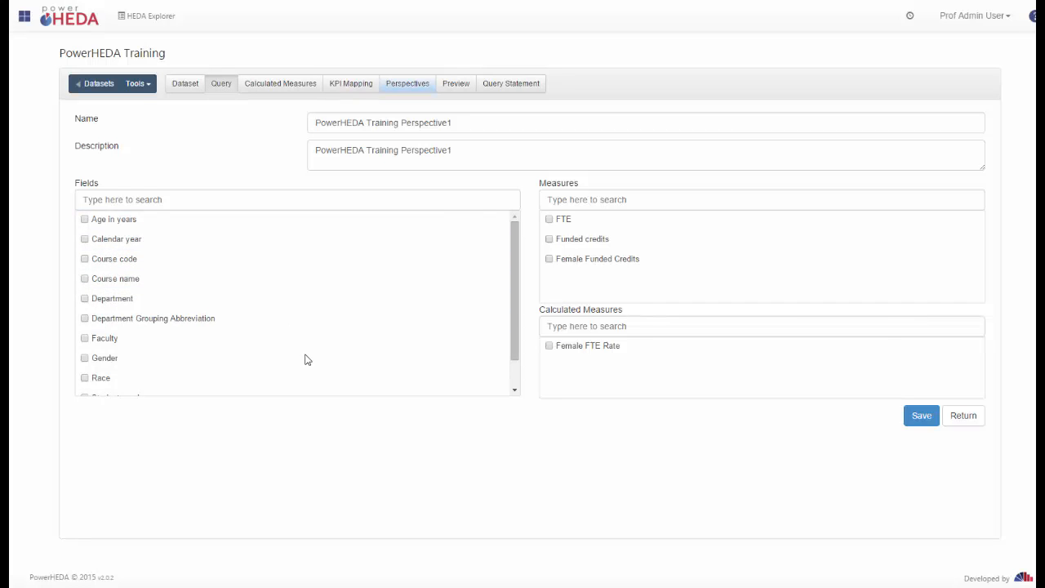
left_click(408, 84)
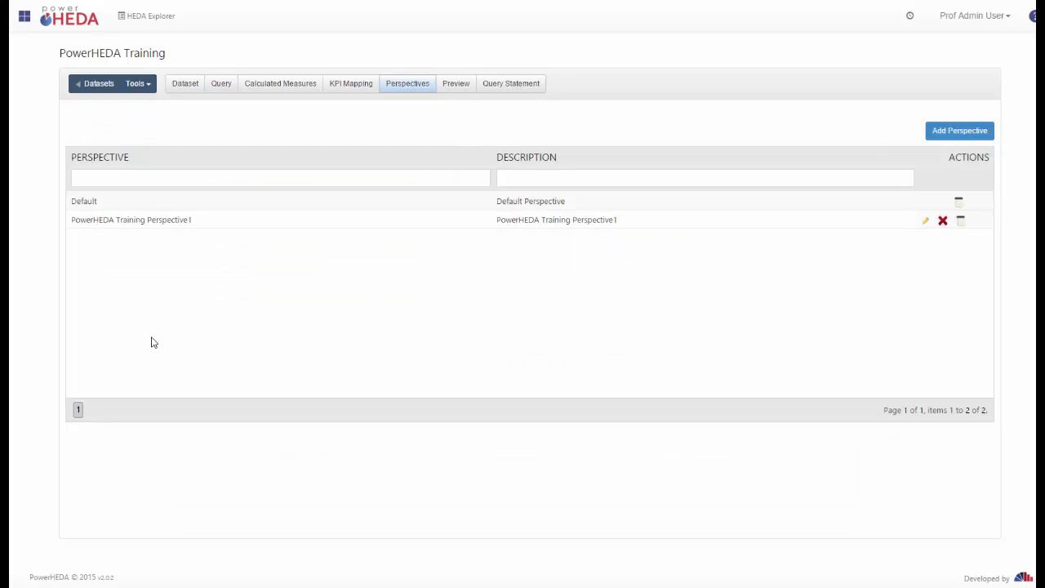
Add Calendar year, Course name, Department, Faculty, FTE, Funded credits and Female FTE Rate to Perspective1.
left_click(928, 225)
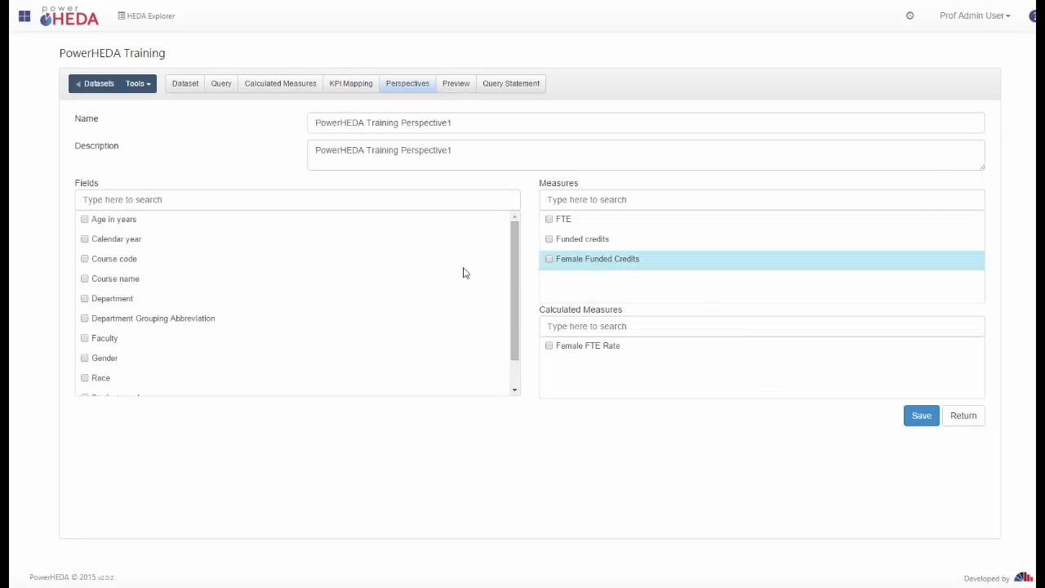
left_click(85, 239)
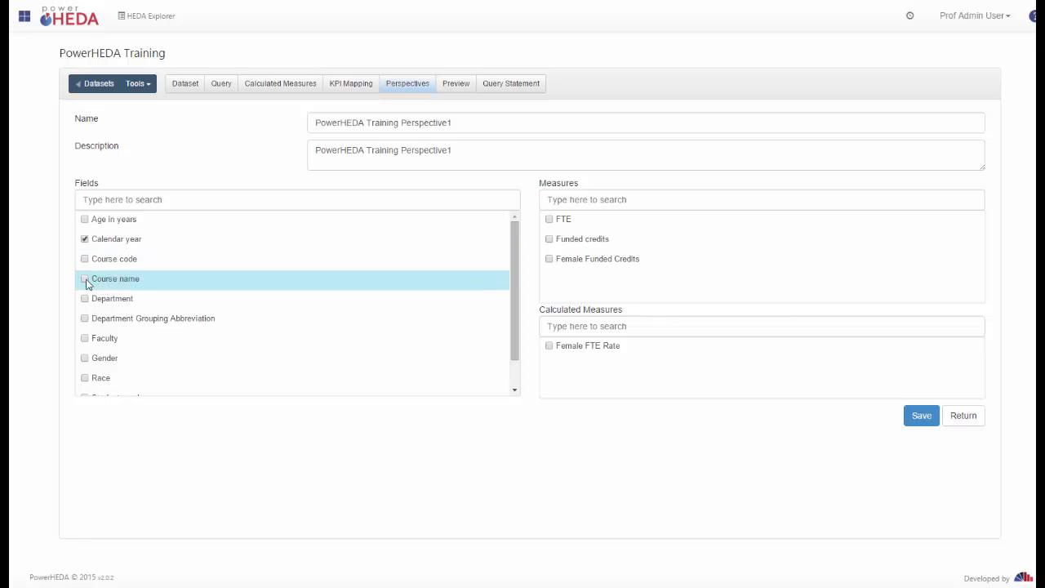
left_click(85, 279)
left_click(85, 299)
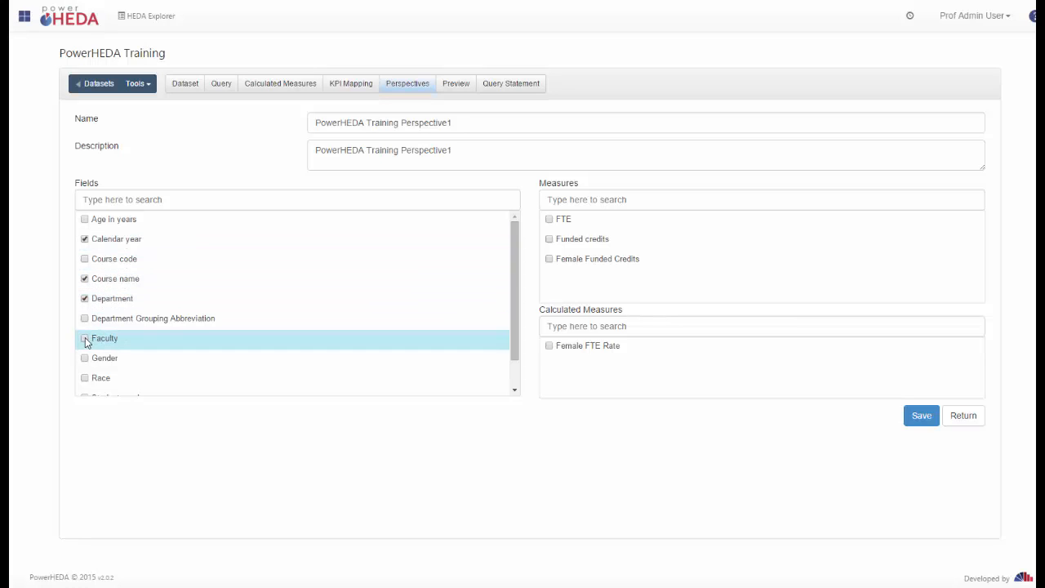
left_click(85, 338)
left_click(548, 220)
left_click(548, 239)
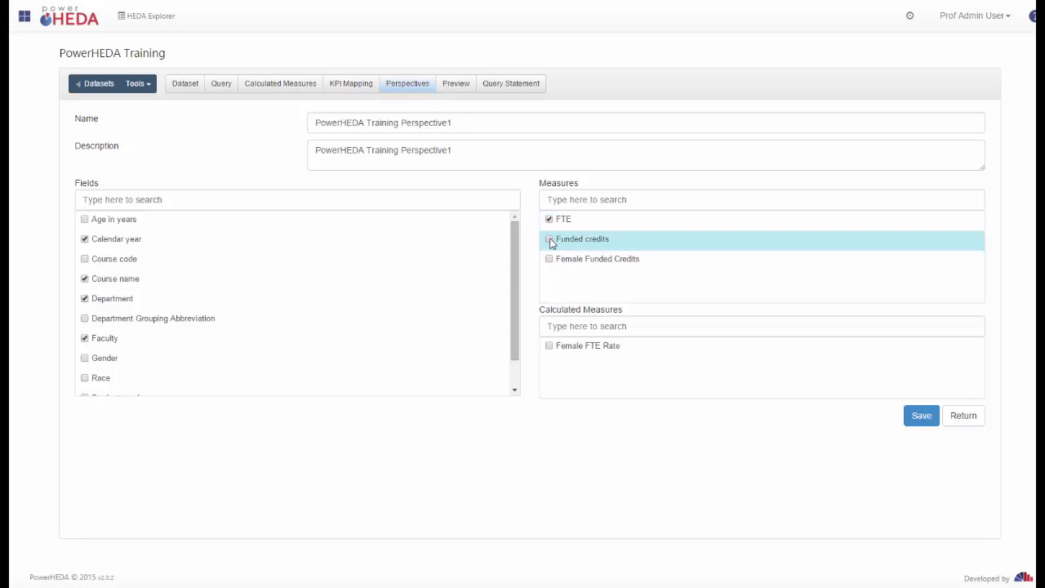
left_click(549, 346)
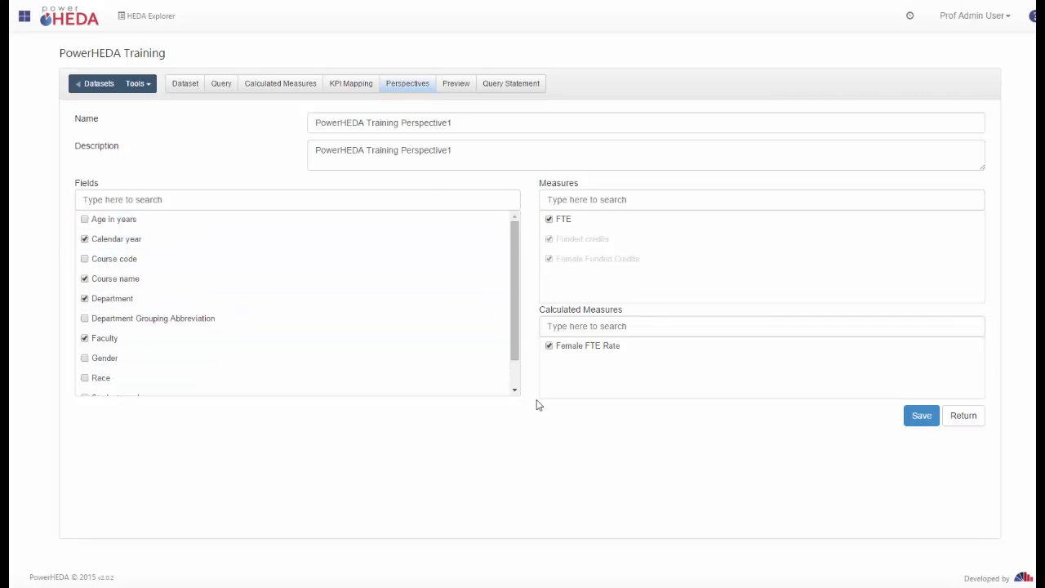
Add Gender and Race to Perspective1, save it and return to the perspectives list.
left_click(518, 381)
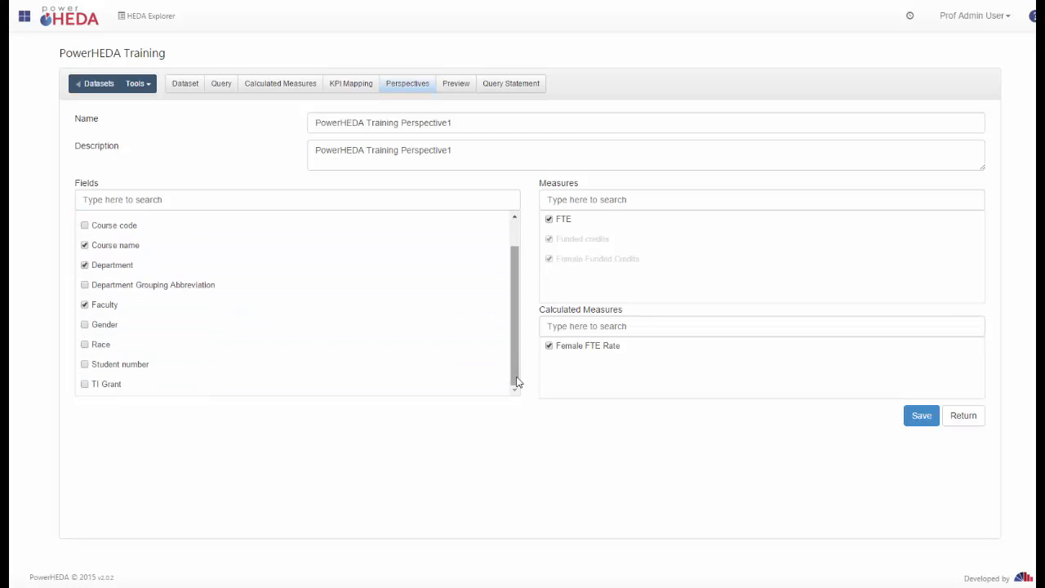
left_click(124, 328)
left_click(125, 339)
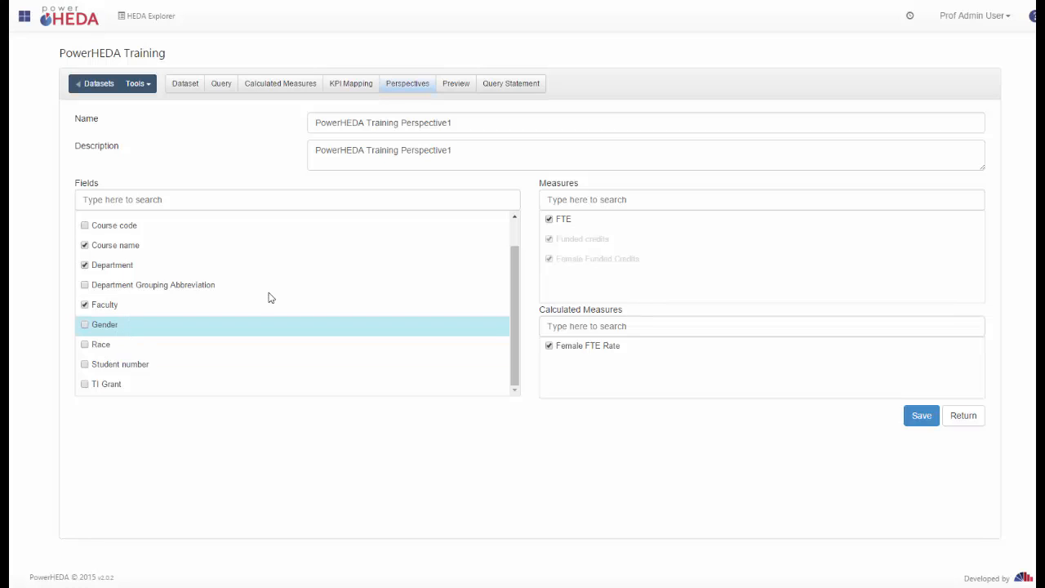
scroll(268, 294, "up", 1)
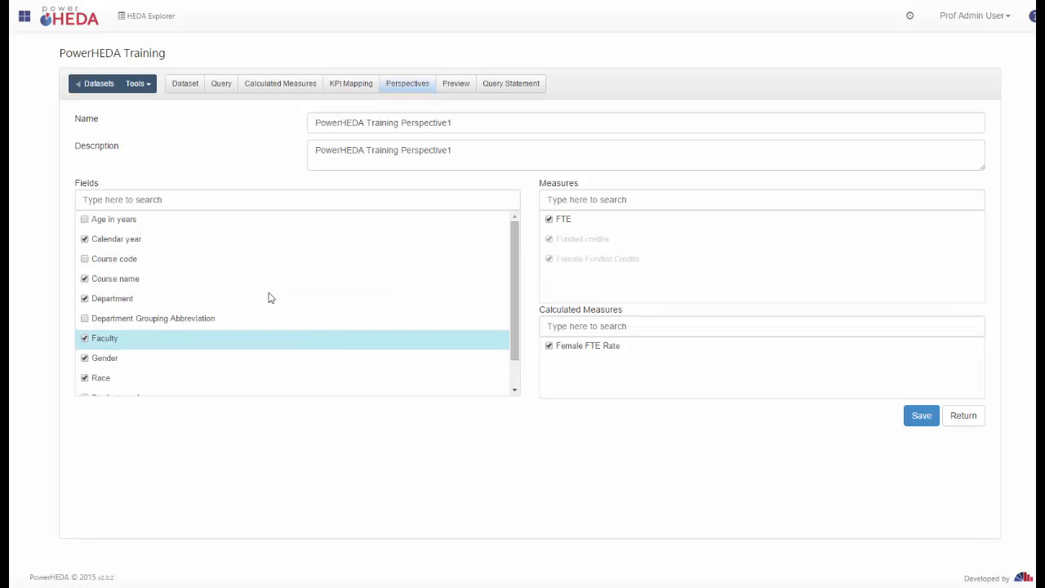
left_click(921, 418)
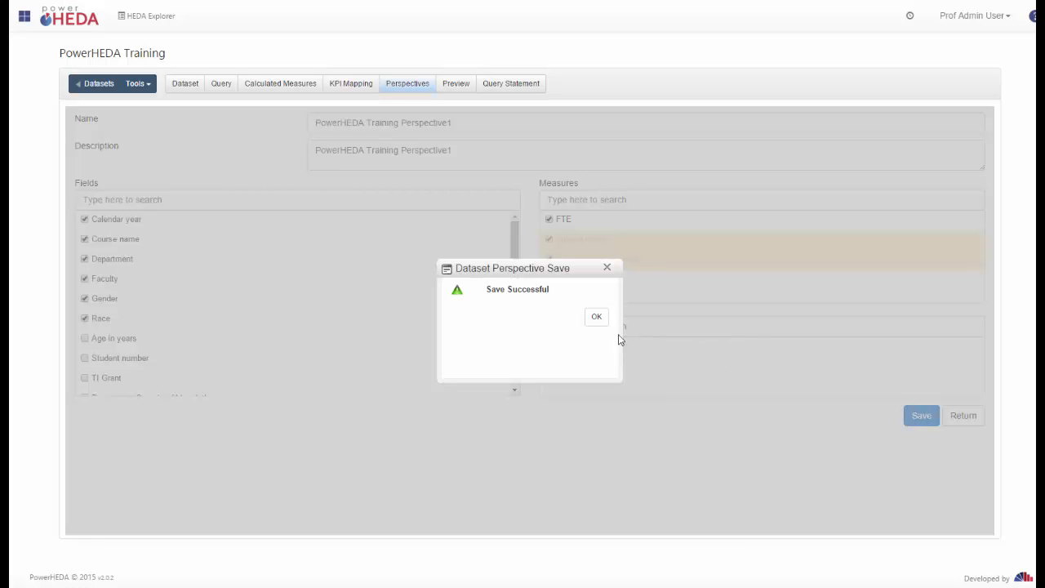
left_click(599, 318)
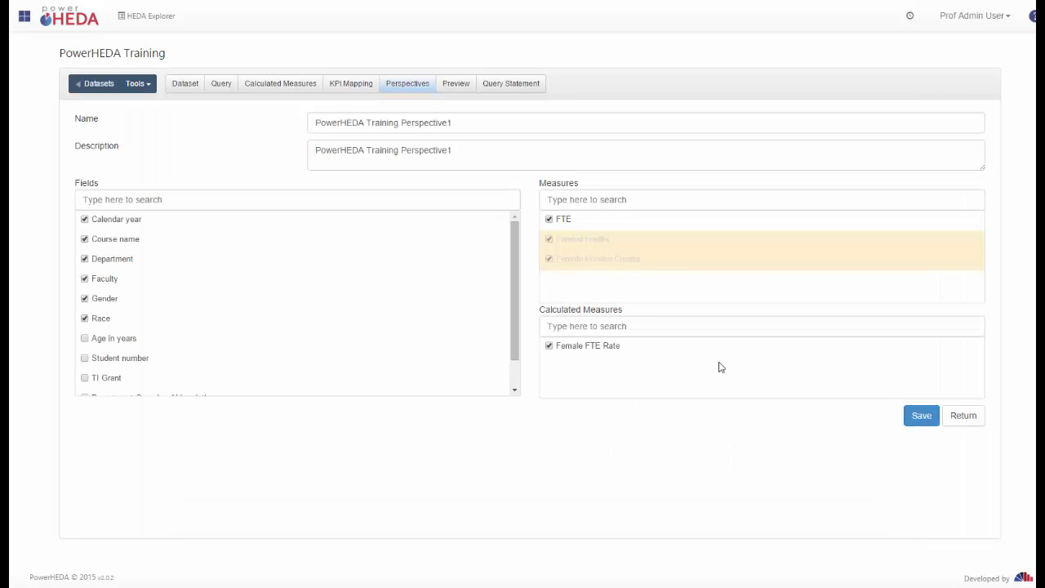
left_click(967, 418)
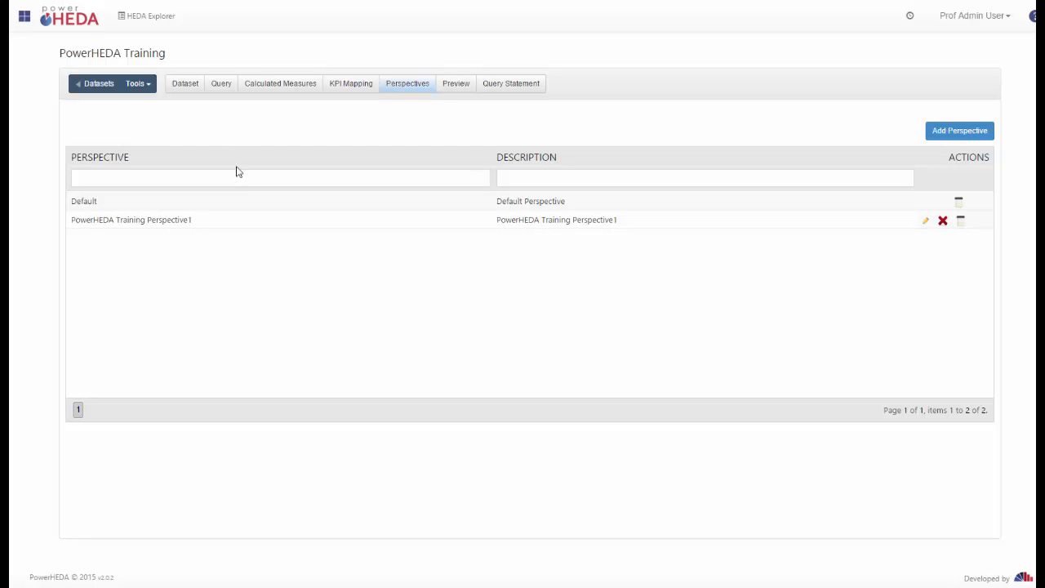
Create a second perspective named and described 'PowerHEDA Training Perspective2' and save it.
left_click(977, 134)
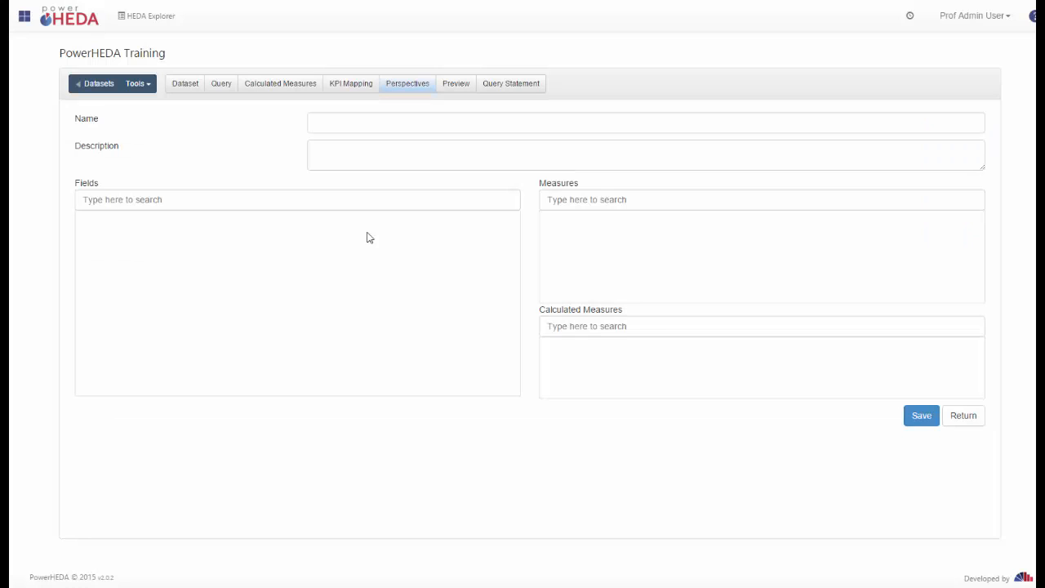
left_click(353, 124)
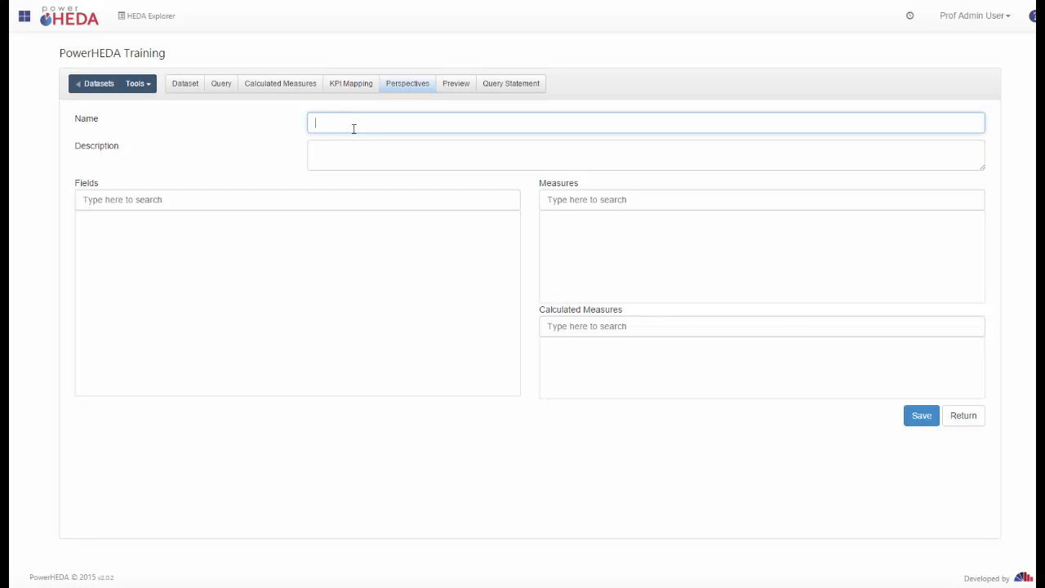
key("ctrl+v")
key("BackSpace")
left_click(357, 149)
right_click(357, 149)
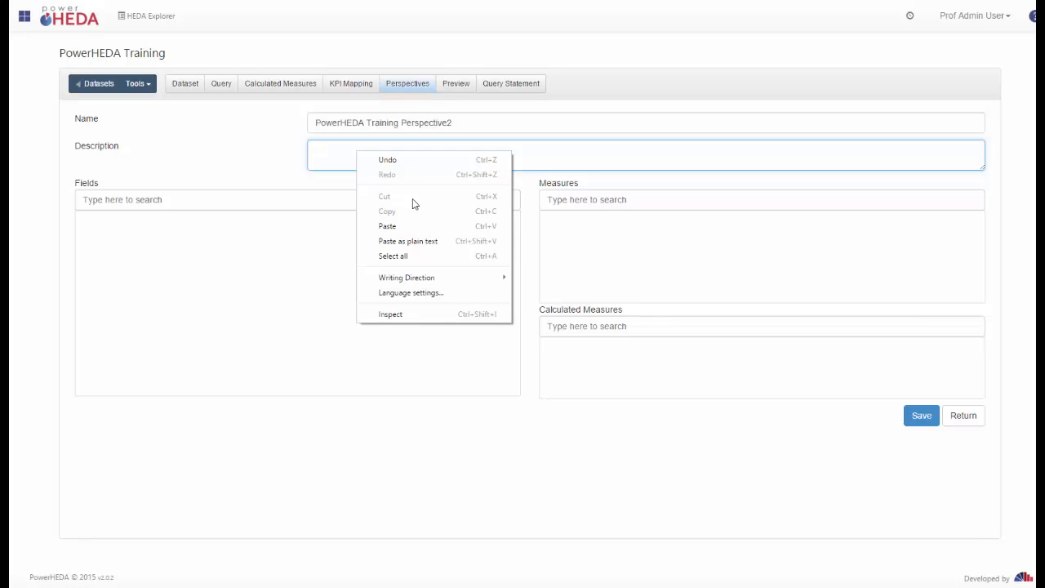
left_click(413, 229)
key("BackSpace")
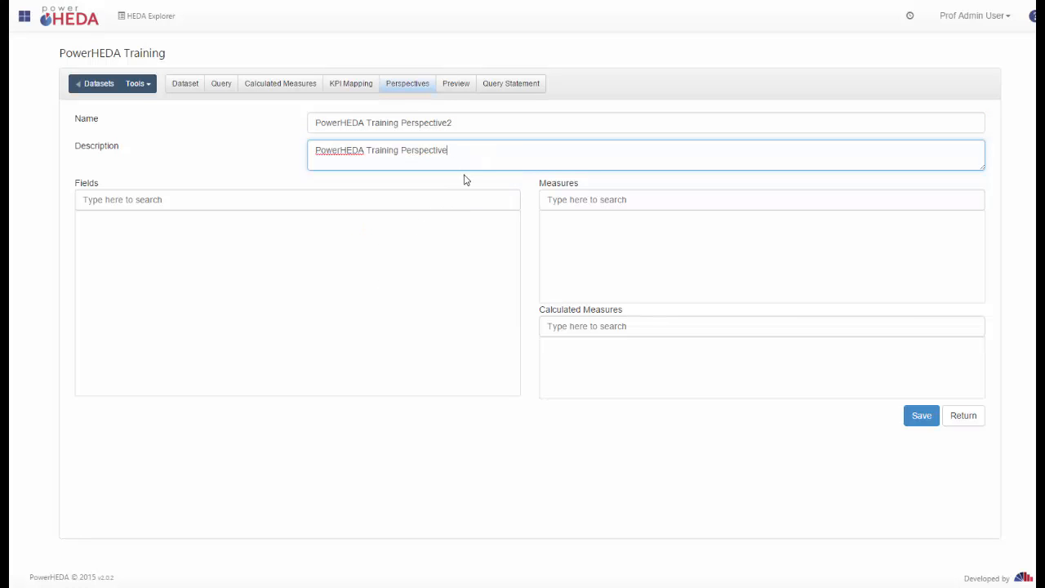
left_click(907, 422)
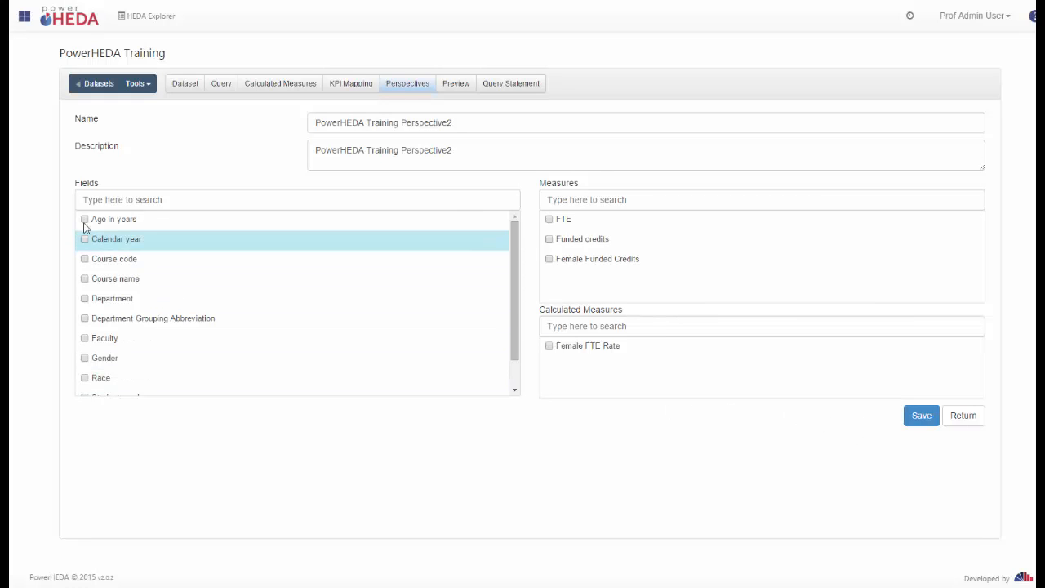
Give Perspective2 Age in years, Calendar year, Course code, Course name, FTE and Female FTE Rate, then save.
left_click(84, 219)
left_click(84, 238)
left_click(84, 258)
left_click(85, 279)
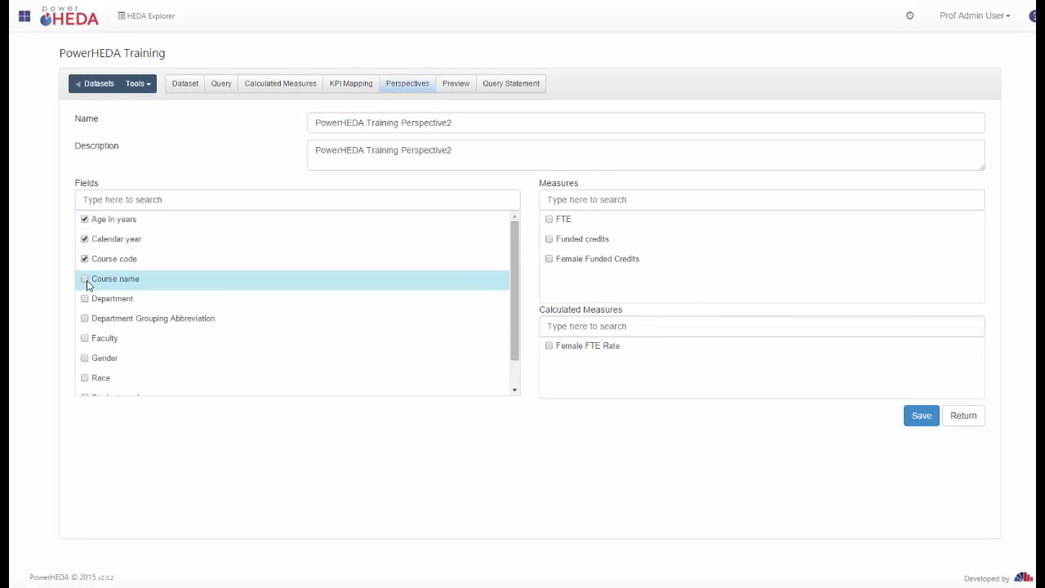
left_click(549, 218)
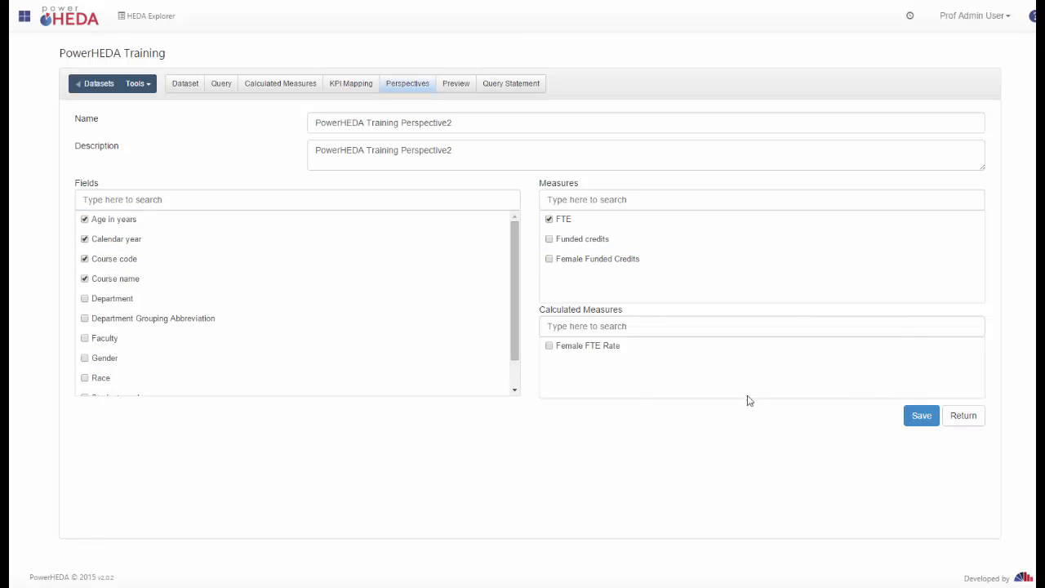
left_click(547, 348)
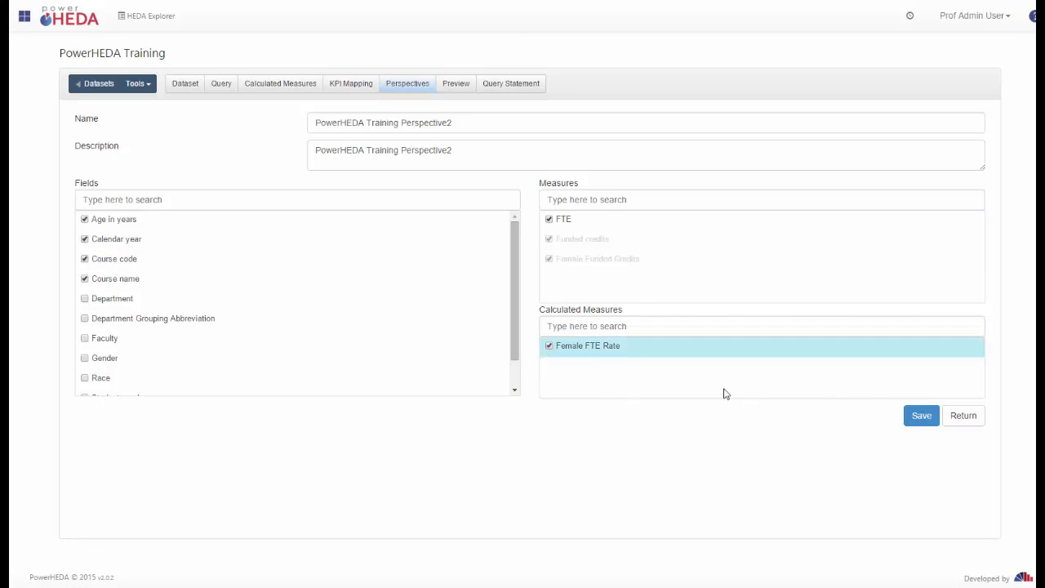
left_click(921, 415)
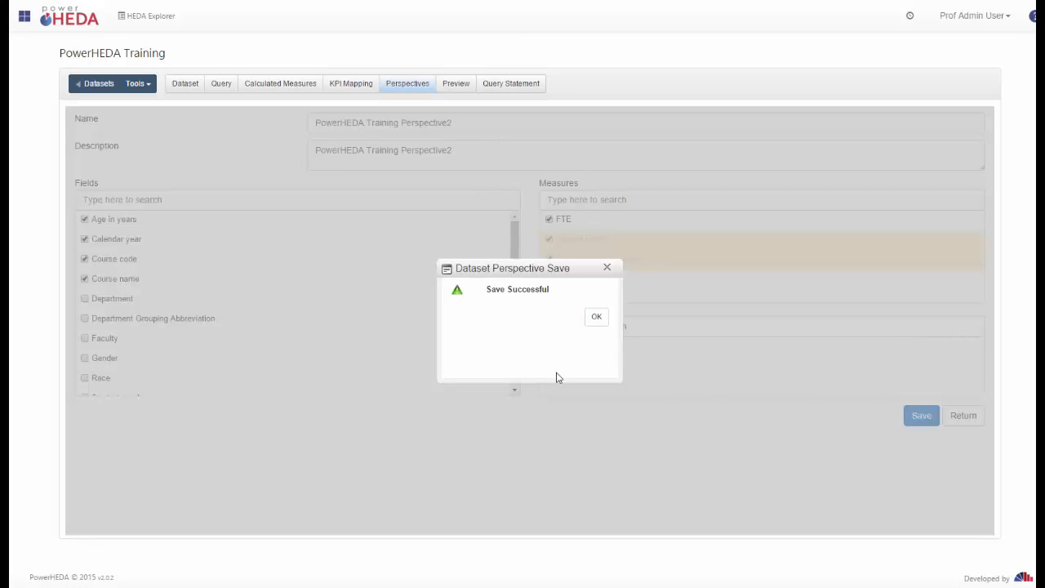
left_click(597, 318)
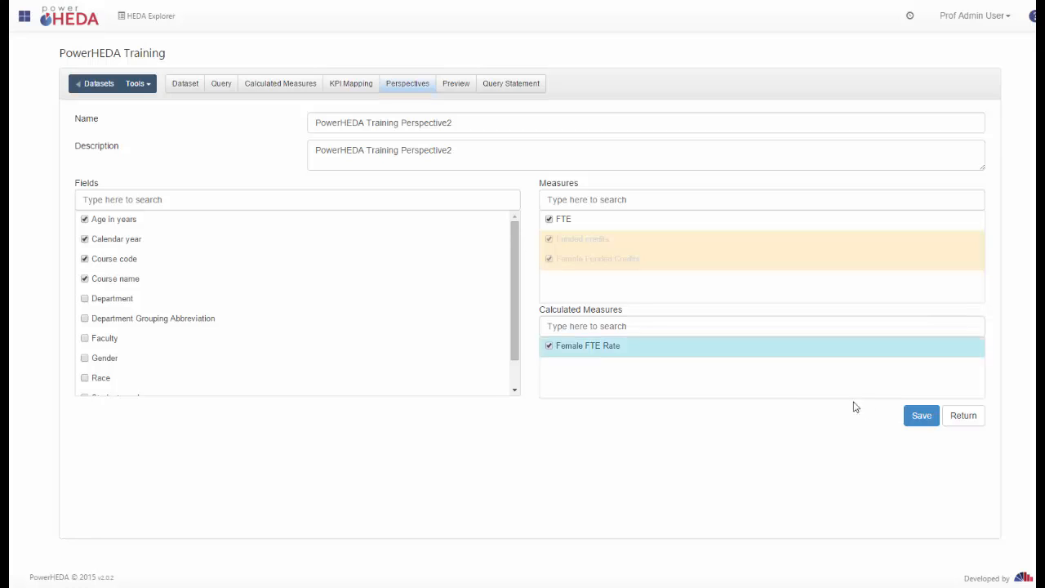
left_click(953, 418)
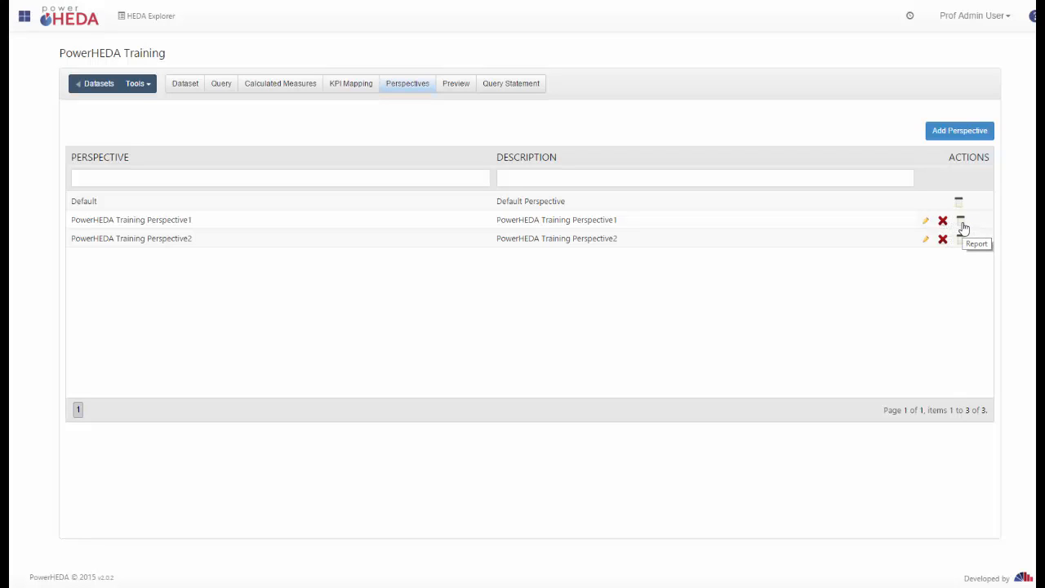
Add a related report layout for Perspective1 and check which viewers can display it.
left_click(962, 225)
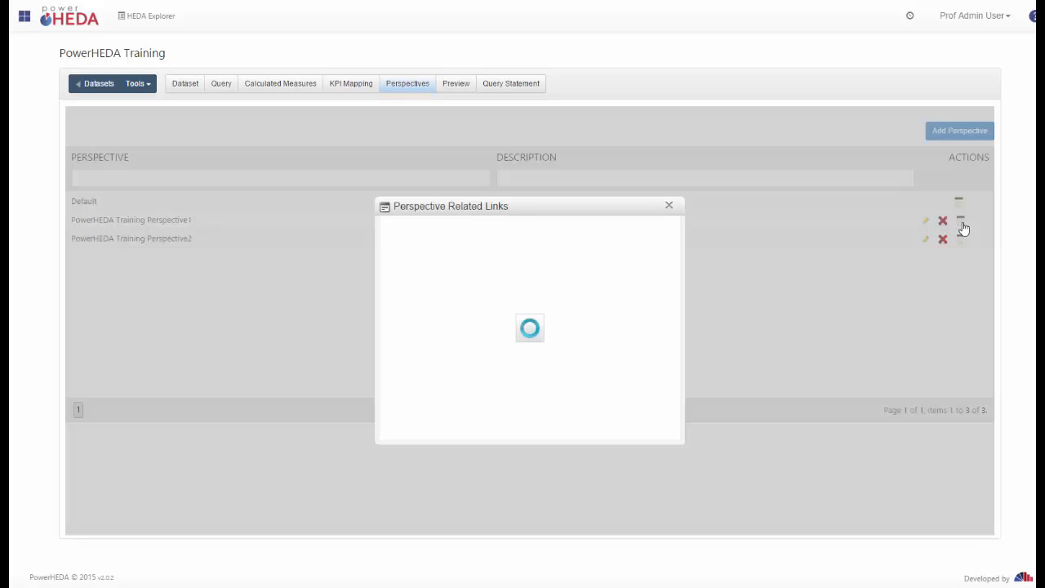
left_click(637, 230)
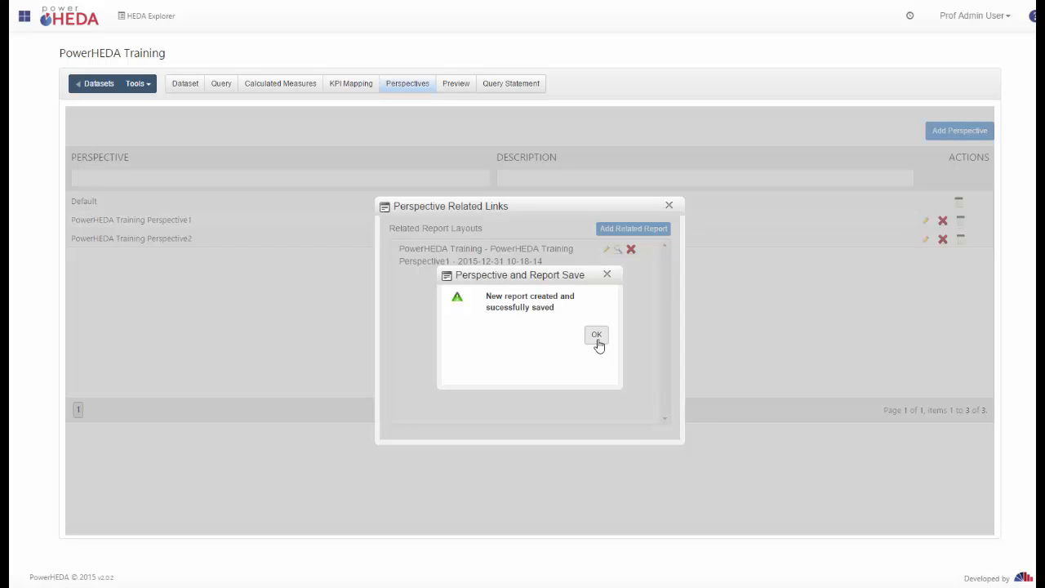
left_click(593, 338)
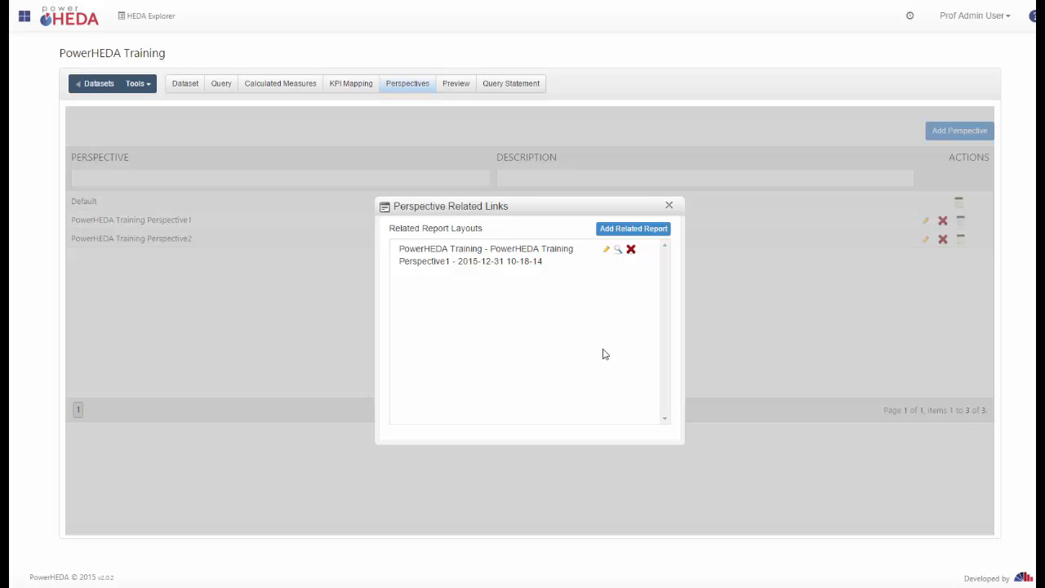
left_click(618, 255)
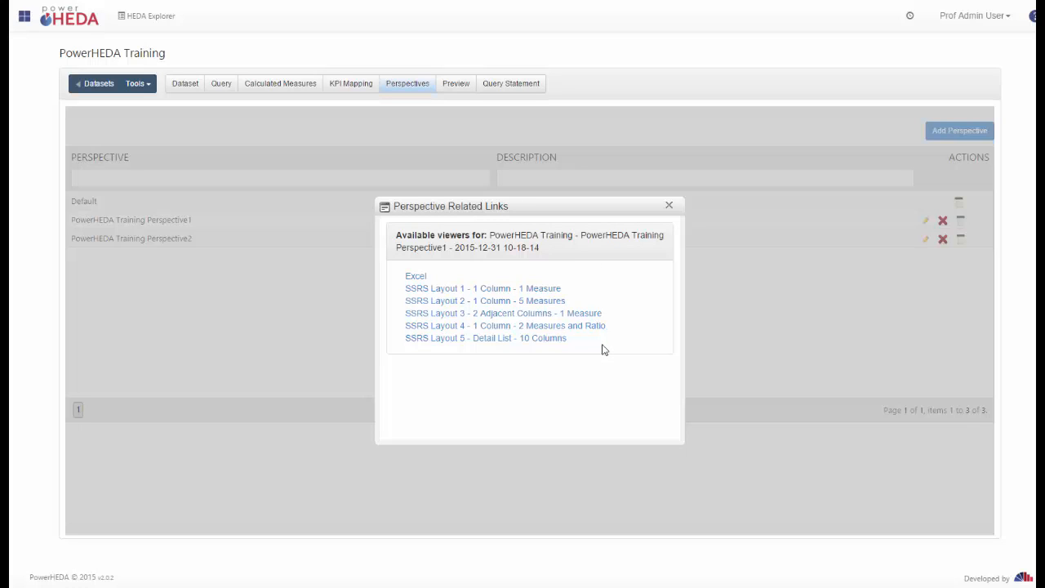
left_click(668, 205)
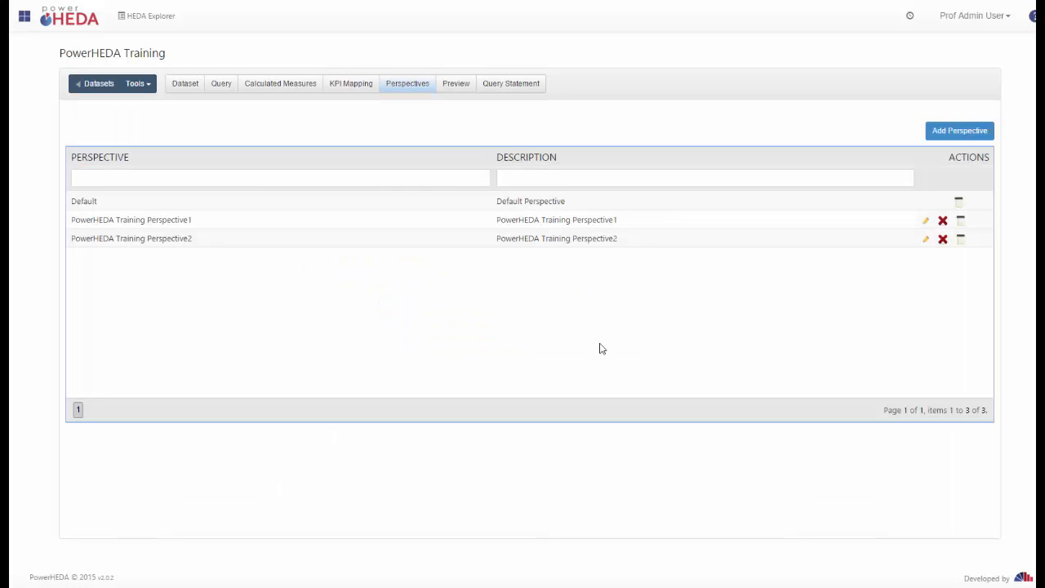
Delete that report layout, add a fresh one and open it for design.
left_click(961, 225)
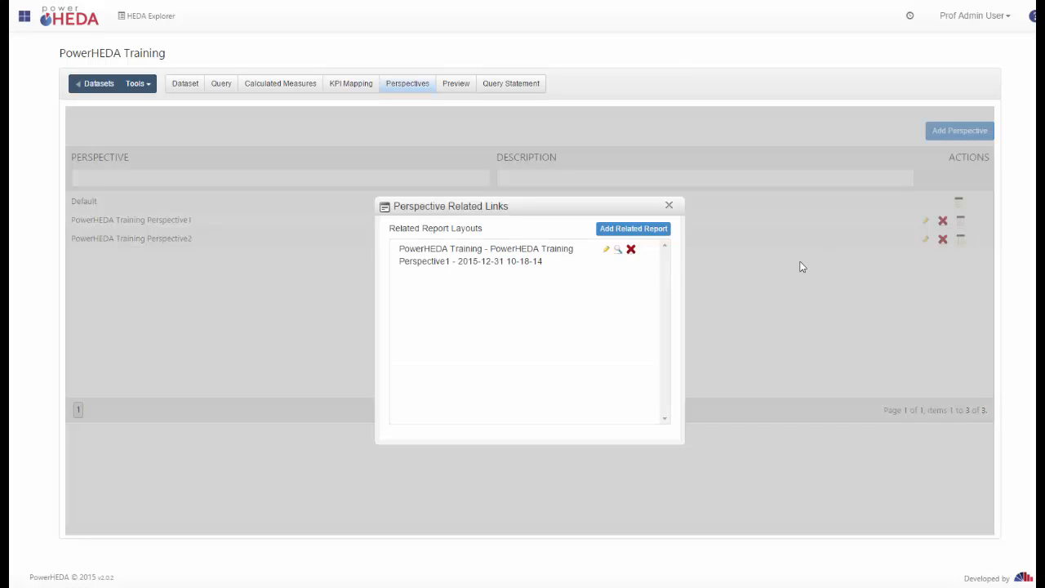
left_click(630, 250)
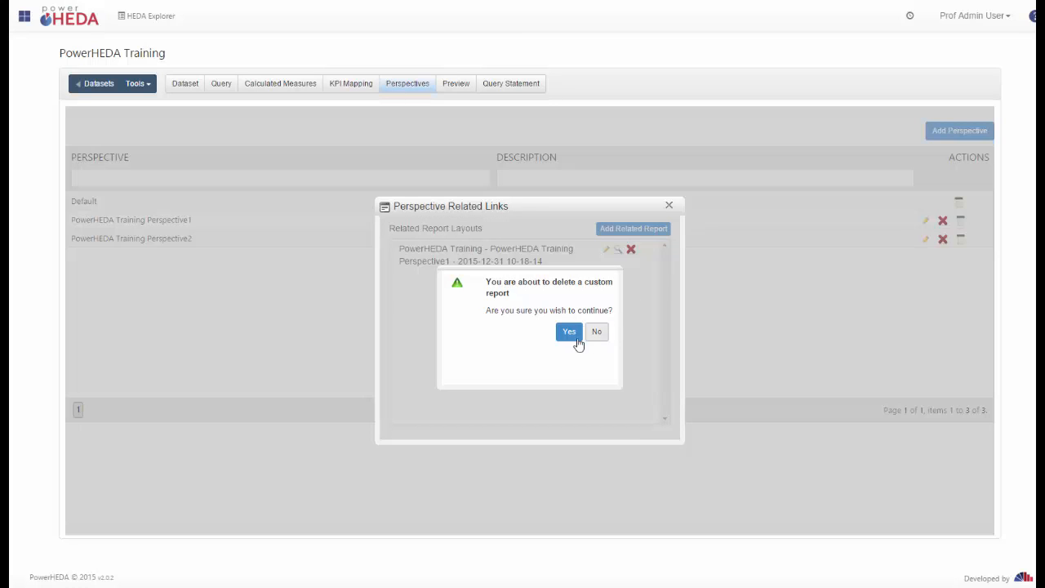
left_click(569, 333)
left_click(617, 235)
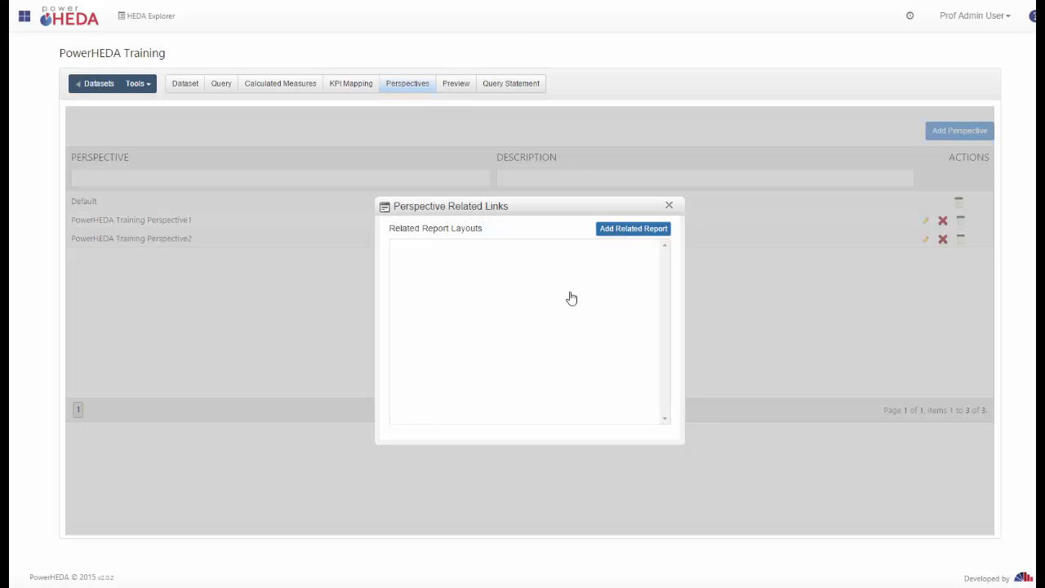
left_click(596, 335)
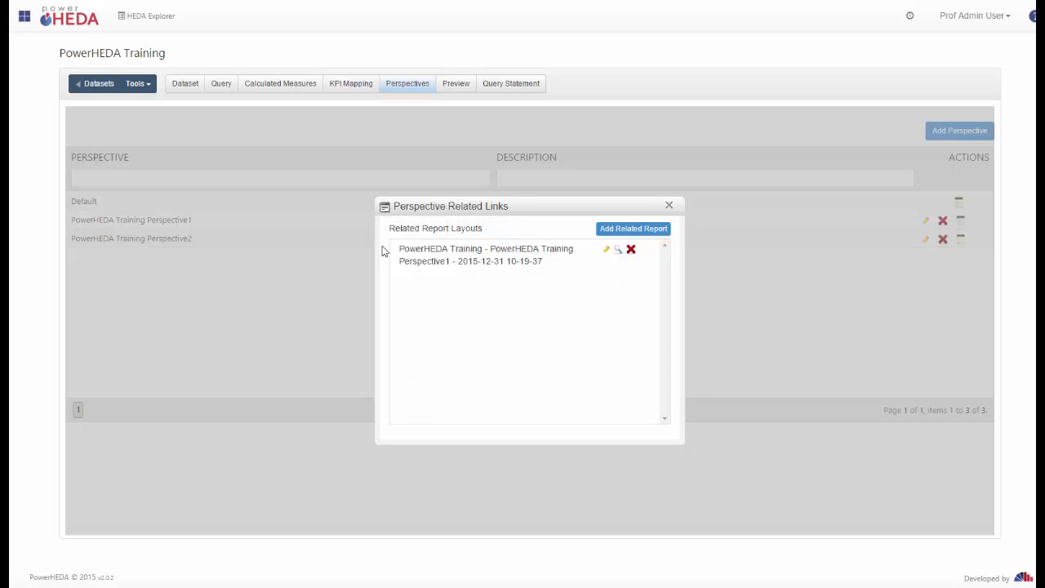
left_click(607, 253)
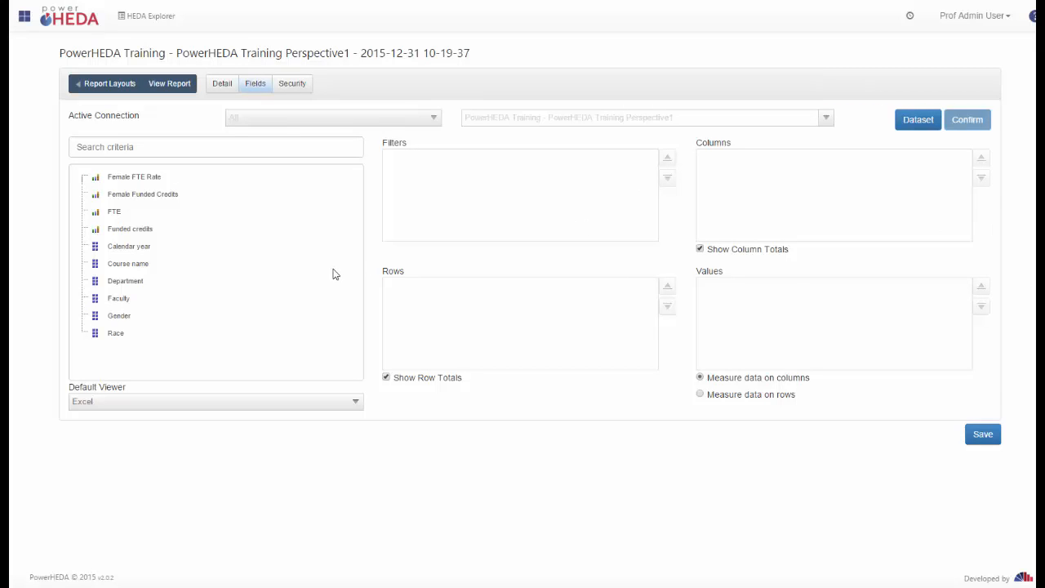
Place Faculty and Department on rows, Course name on columns and FTE as values.
left_click(137, 263)
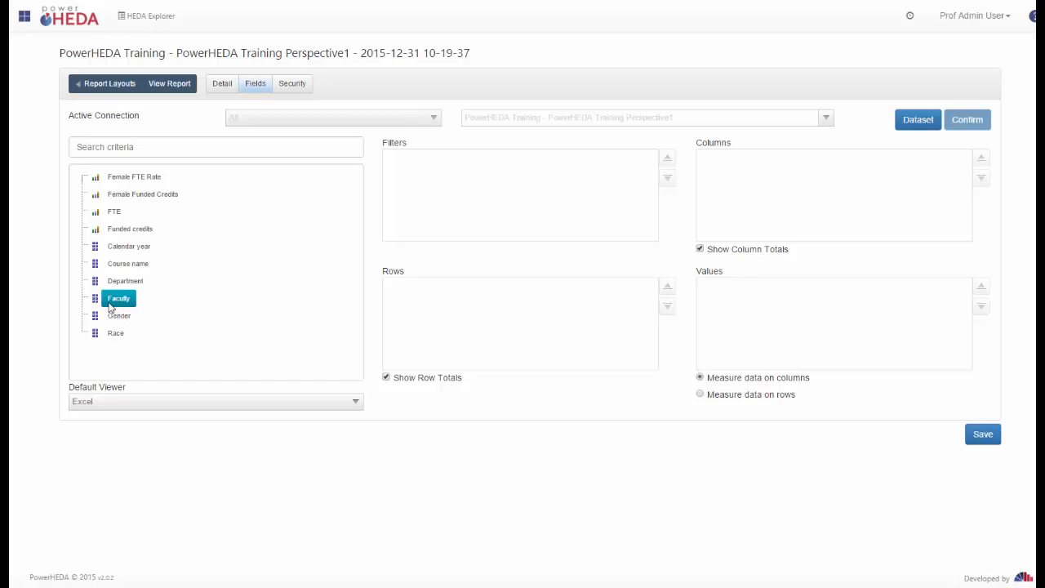
left_click_drag(114, 306, 420, 306)
left_click_drag(110, 288, 416, 309)
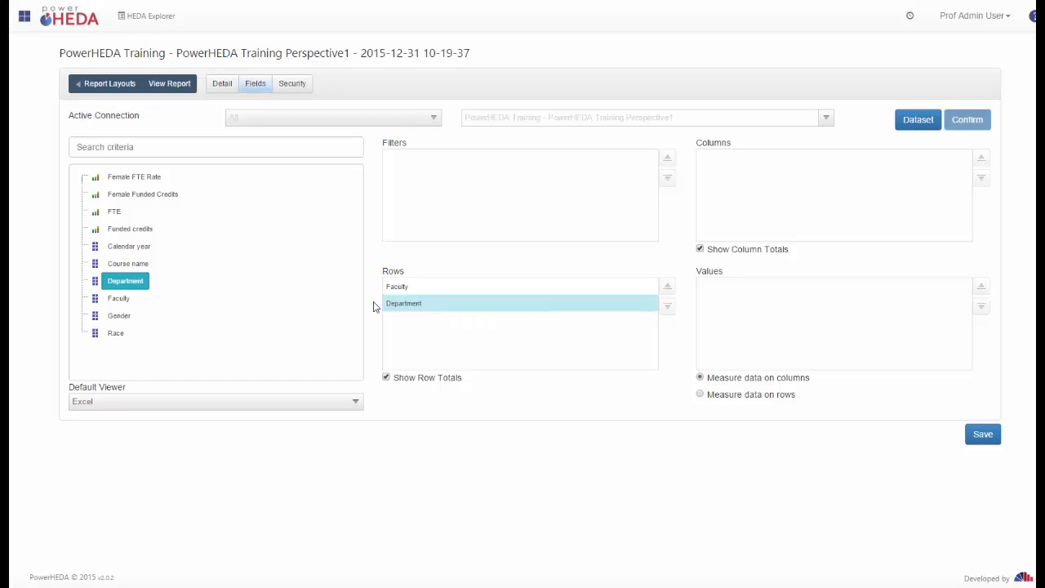
left_click_drag(123, 263, 760, 196)
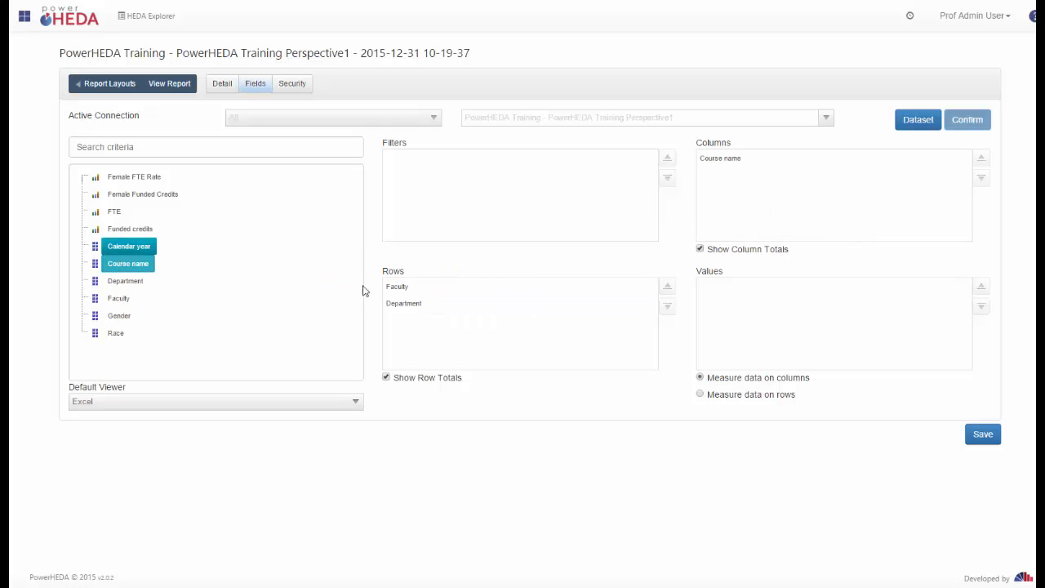
left_click_drag(115, 212, 825, 336)
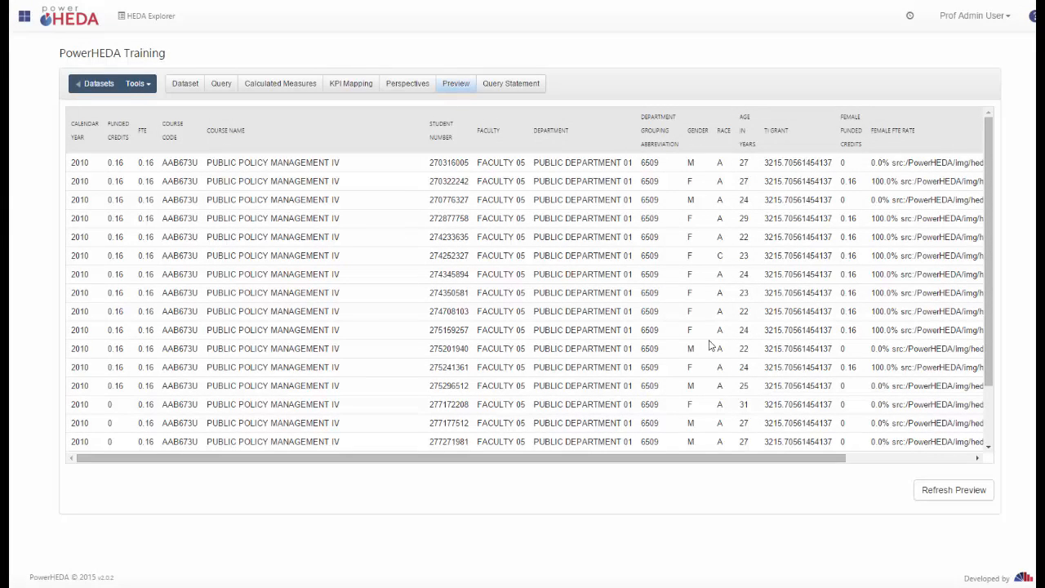
Refresh the PowerHEDA Training data preview, then view its generated SQL query statement.
left_click(990, 407)
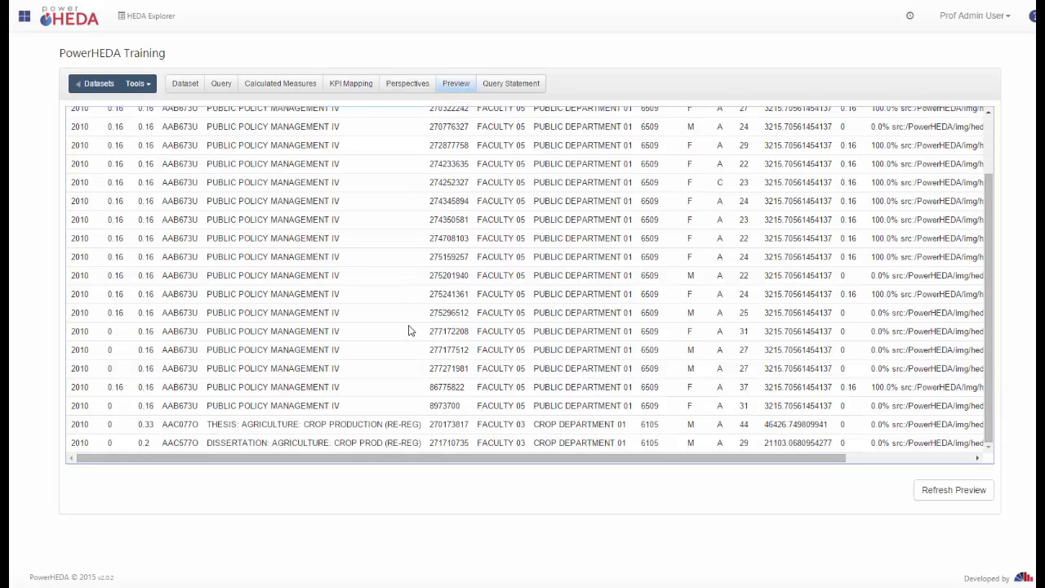
scroll(385, 315, "up", 2)
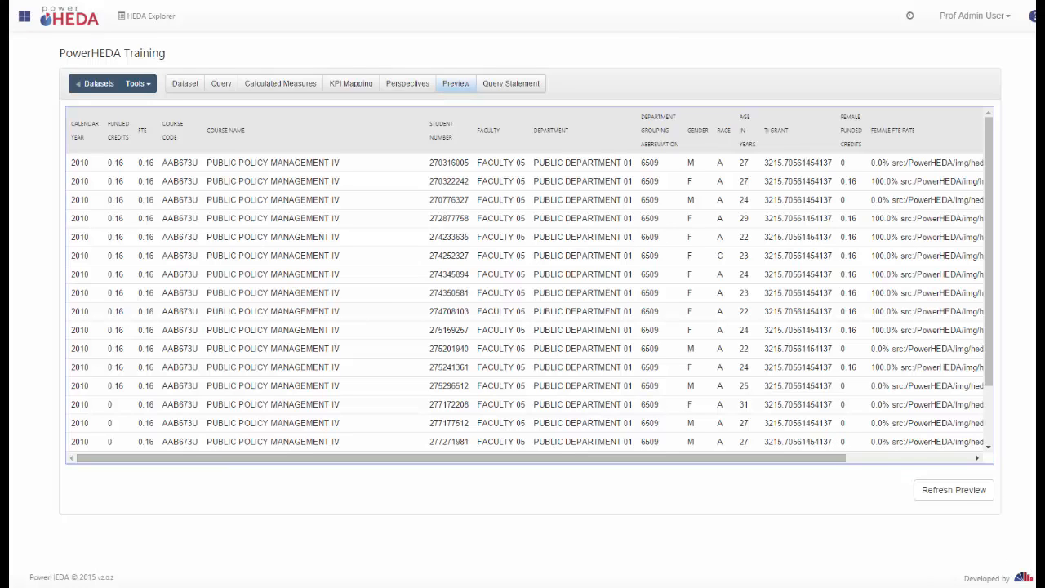
left_click(960, 489)
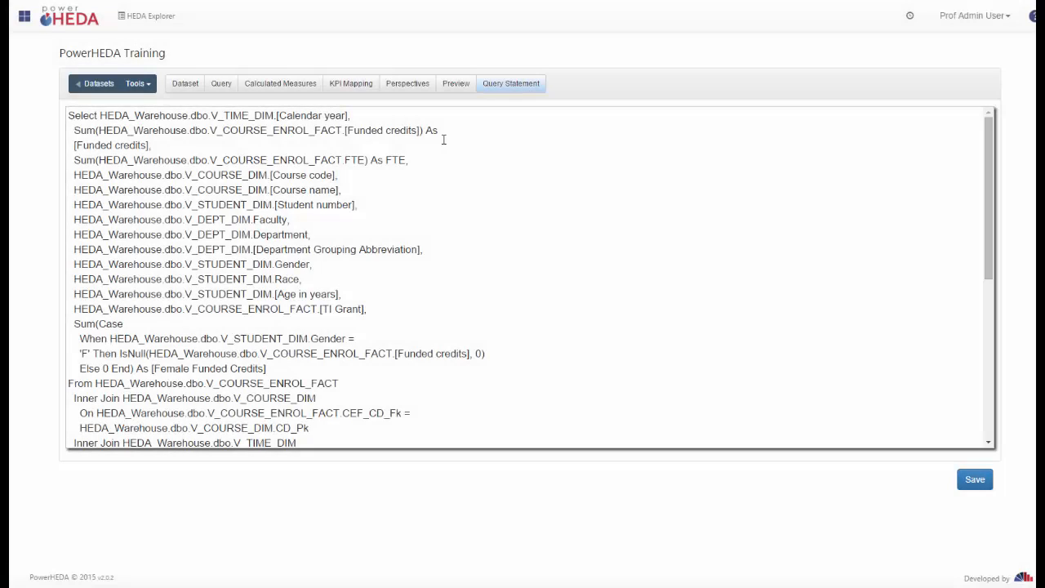
left_click(444, 140)
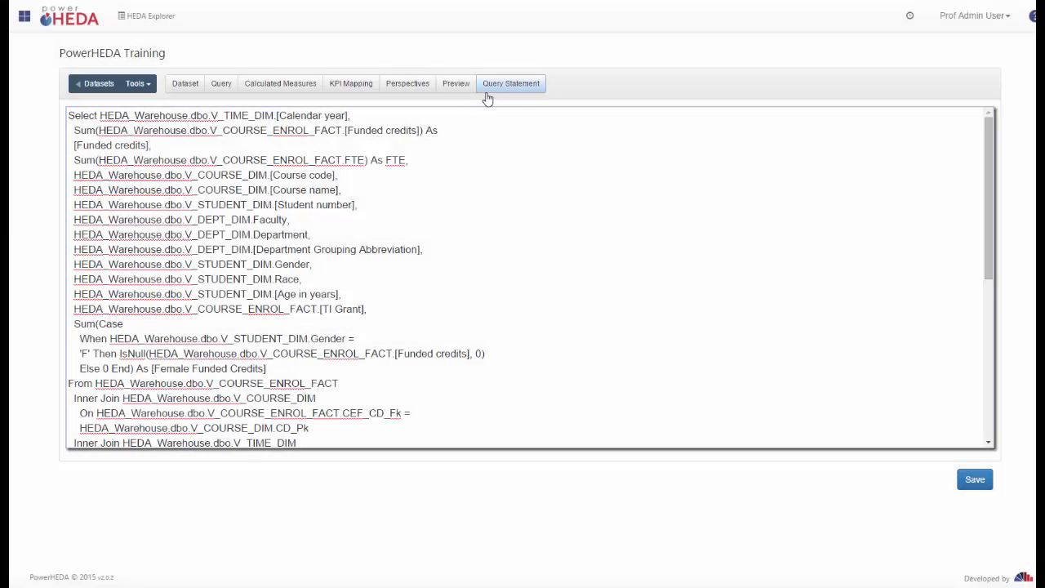
left_click(517, 96)
key("ctrl+a")
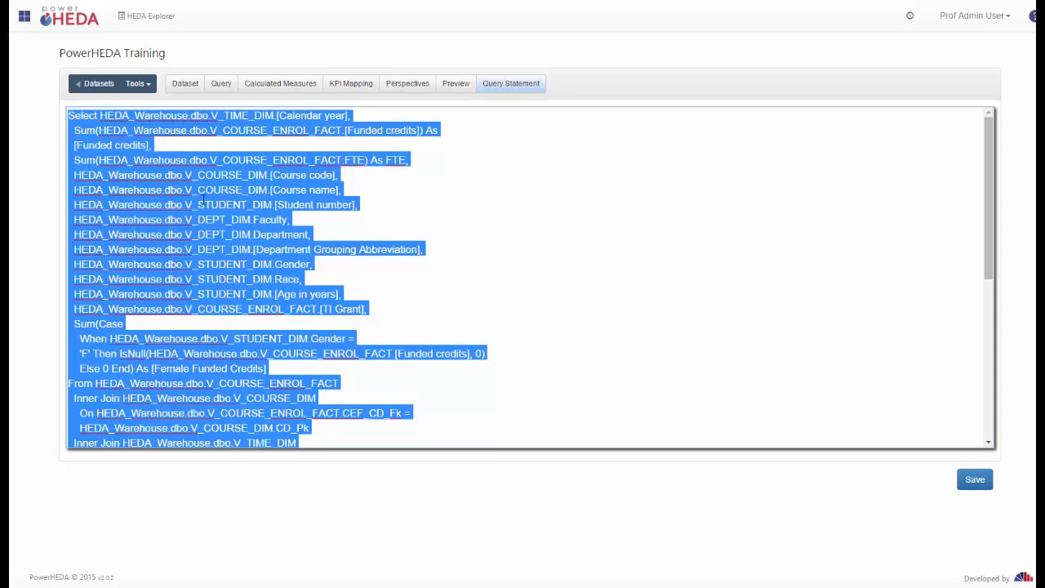
right_click(202, 202)
left_click(261, 227)
left_click(536, 282)
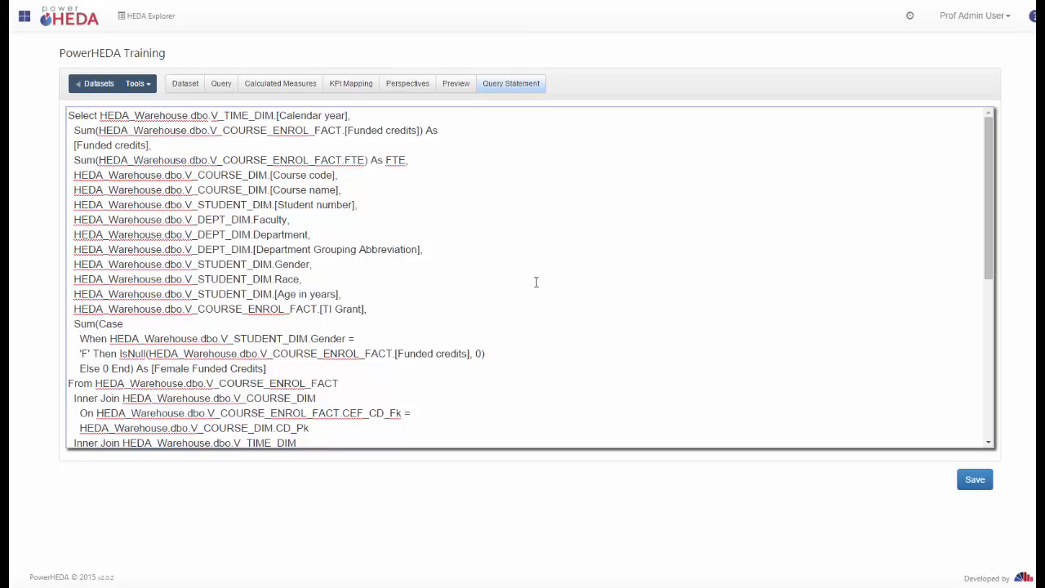